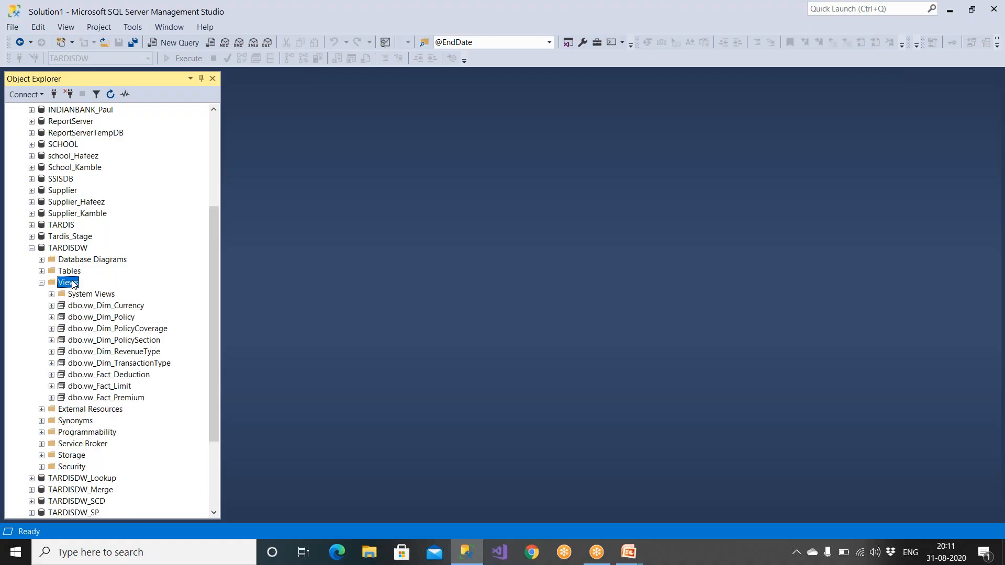
Step: Examine the dimension and fact views in the TARDISDW database, from vw_Dim_Currency through vw_Fact_Premium
{"action": "left_click", "coordinate": [120, 309]}
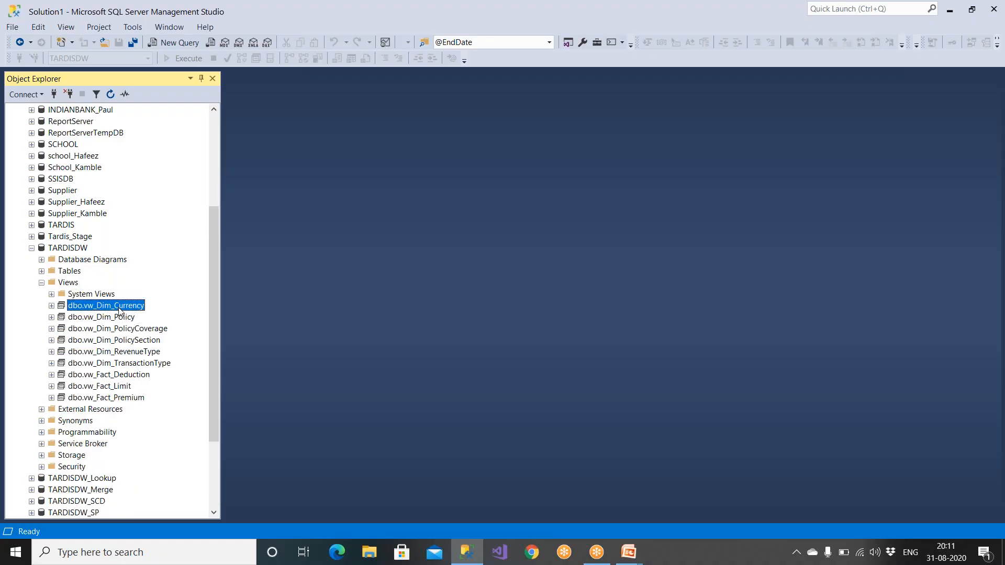
{"action": "left_click", "coordinate": [121, 316]}
{"action": "left_click", "coordinate": [125, 330]}
{"action": "left_click", "coordinate": [130, 341]}
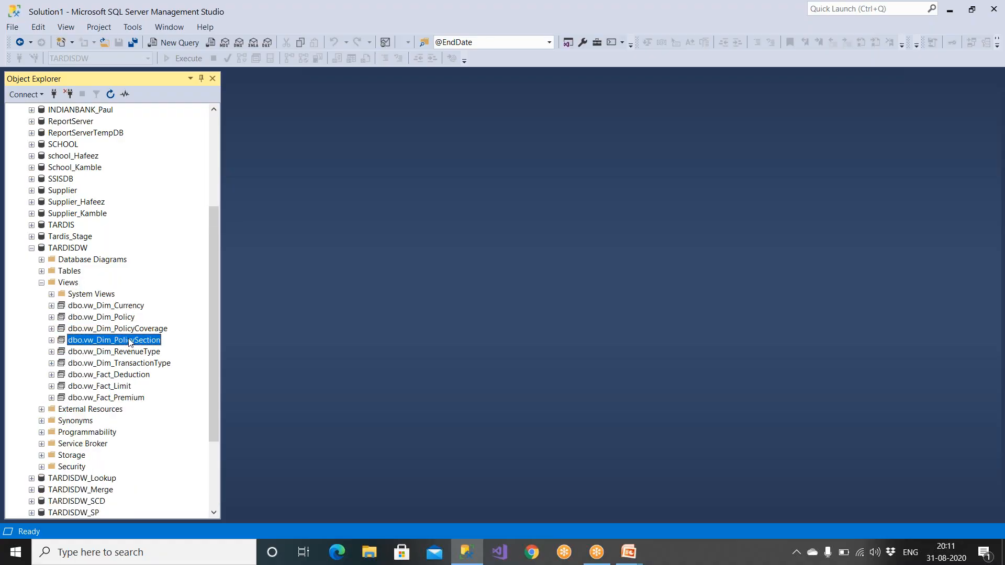
{"action": "left_click", "coordinate": [131, 320]}
{"action": "left_click", "coordinate": [141, 331]}
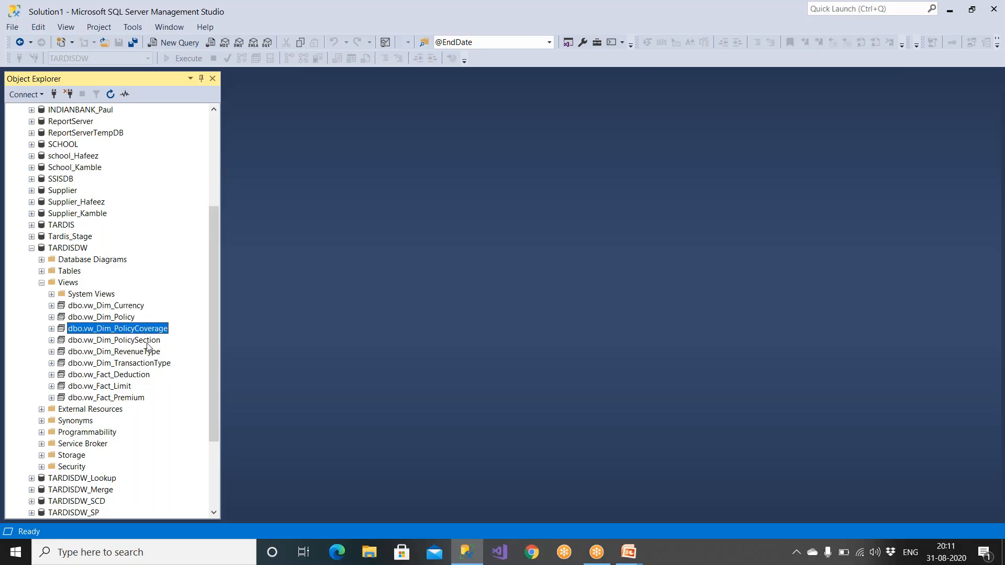
{"action": "left_click", "coordinate": [149, 342]}
{"action": "left_click", "coordinate": [150, 352]}
{"action": "left_click", "coordinate": [152, 363]}
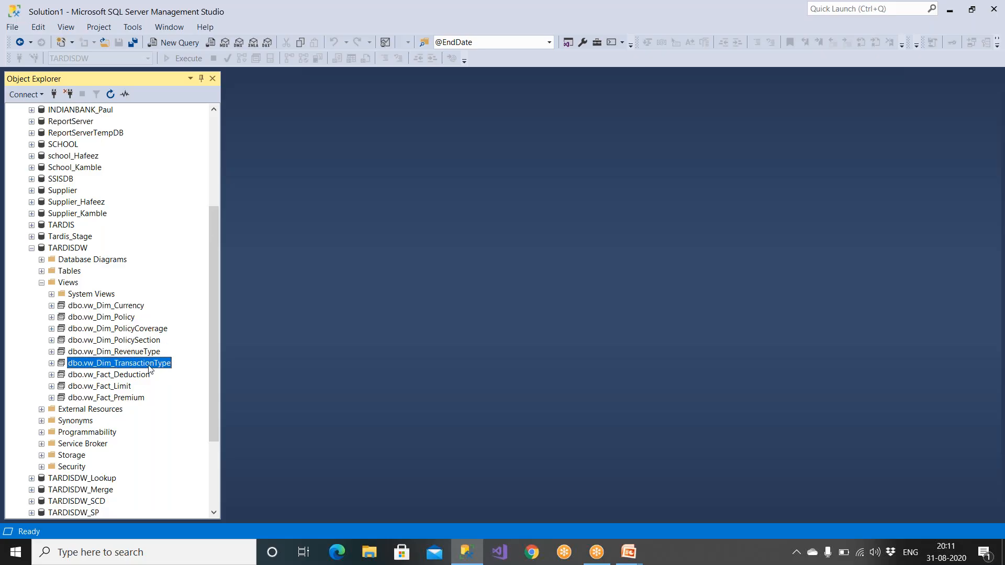
{"action": "left_click", "coordinate": [133, 376]}
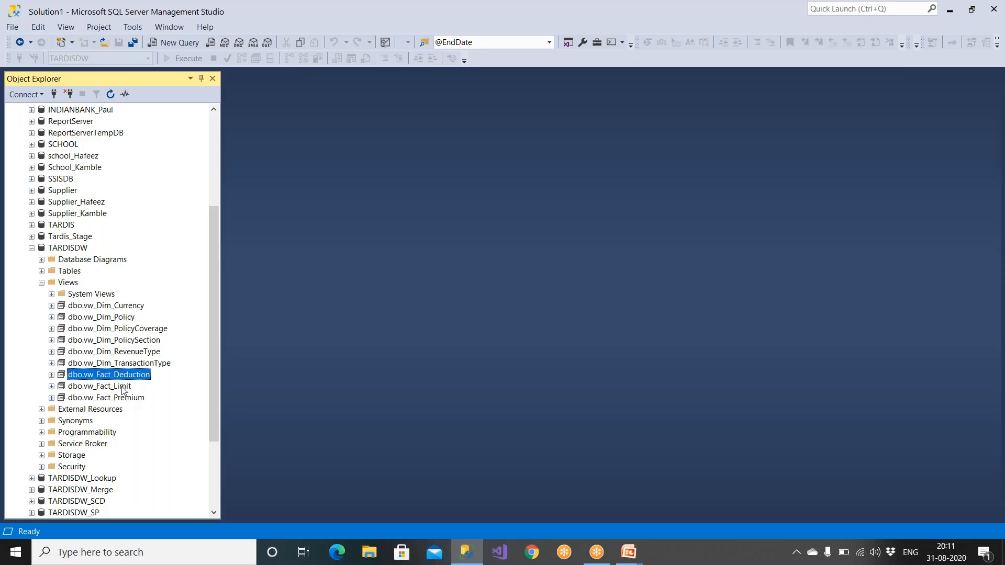
{"action": "left_click", "coordinate": [127, 387]}
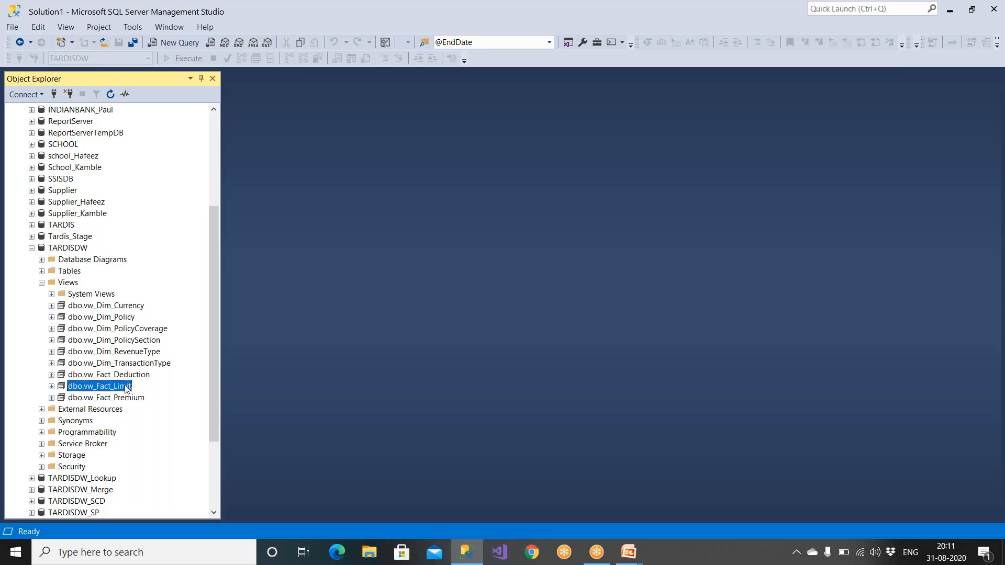
{"action": "left_click", "coordinate": [128, 398]}
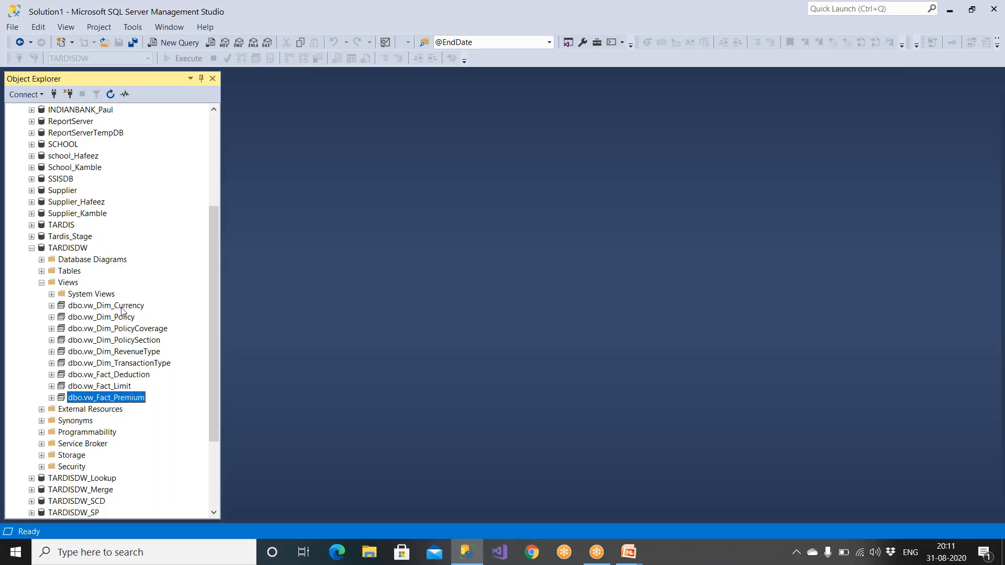
{"action": "left_click", "coordinate": [124, 309]}
{"action": "left_click", "coordinate": [124, 398]}
{"action": "left_click", "coordinate": [124, 352]}
{"action": "left_click", "coordinate": [120, 320]}
{"action": "left_click", "coordinate": [116, 353]}
{"action": "left_click", "coordinate": [115, 397]}
{"action": "left_click", "coordinate": [120, 341]}
{"action": "left_click", "coordinate": [119, 319]}
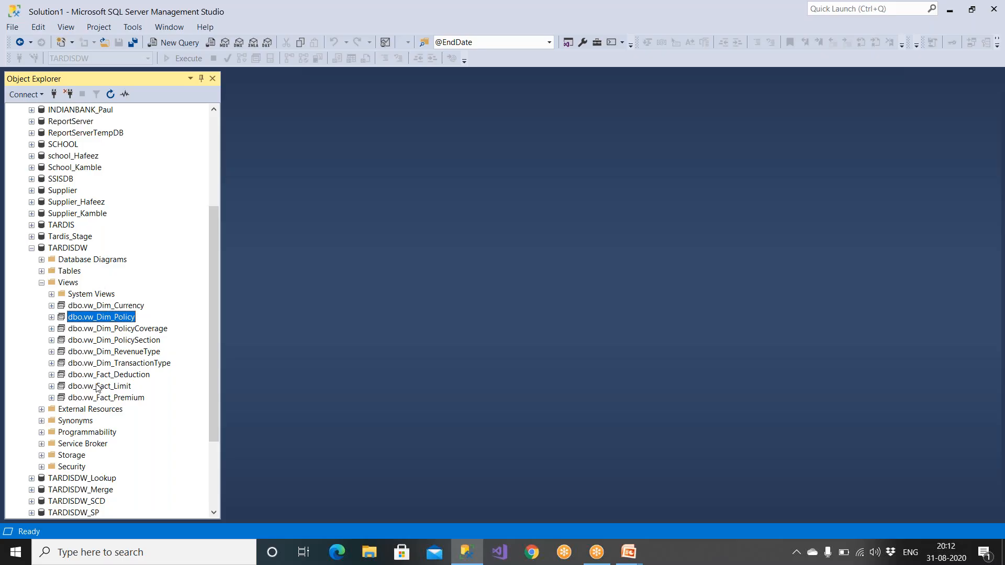
Step: Open a new query with enlarged text, enter "use TARDISDW" followed by "go", and execute it
{"action": "left_click", "coordinate": [173, 43]}
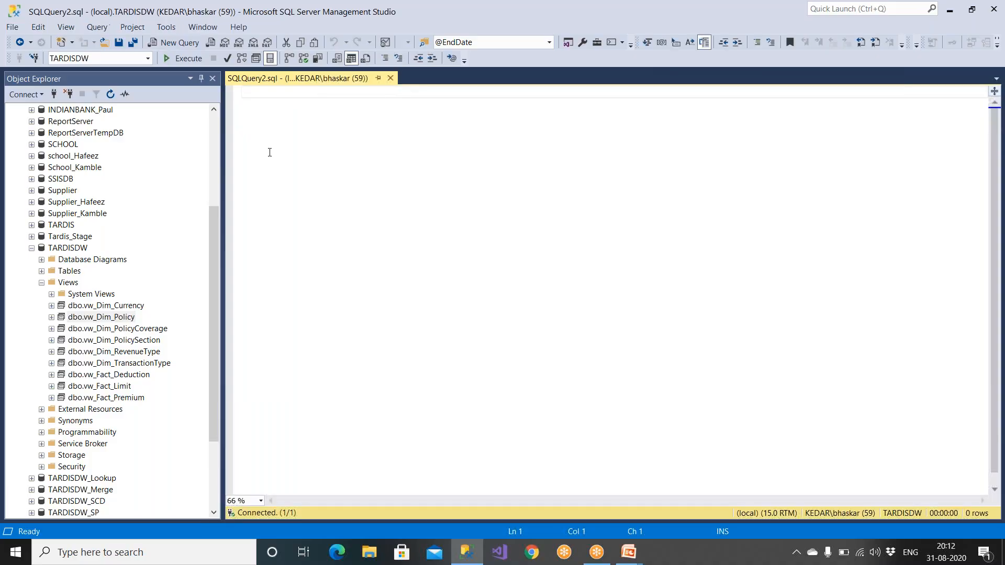
{"action": "scroll", "coordinate": [270, 152], "scroll_direction": "up", "scroll_amount": 3, "text": "ctrl"}
{"action": "type", "text": "use"}
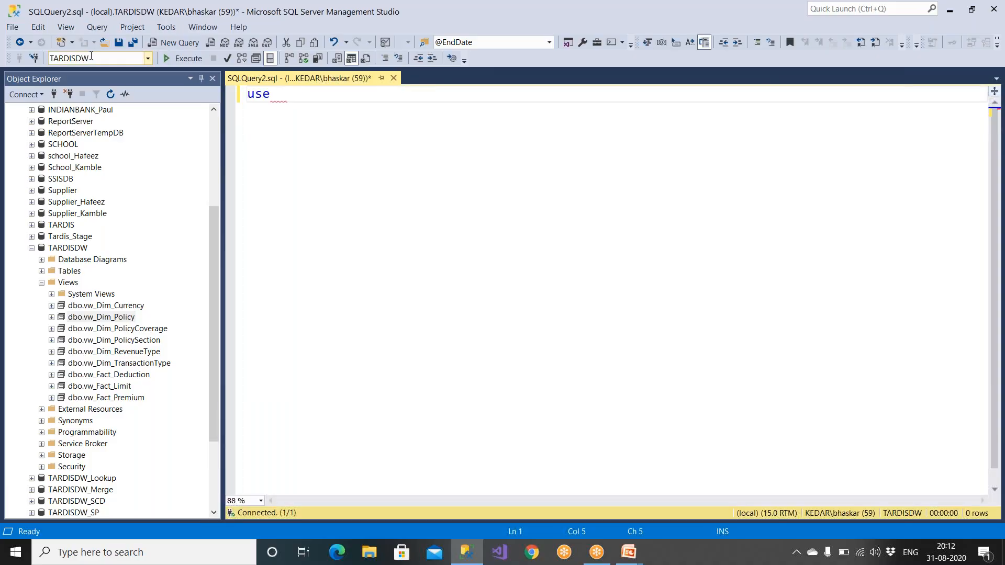
{"action": "key", "text": "ctrl+u"}
{"action": "type", "text": "e"}
{"action": "left_click", "coordinate": [294, 97]}
{"action": "type", "text": "TARDISDW\\"}
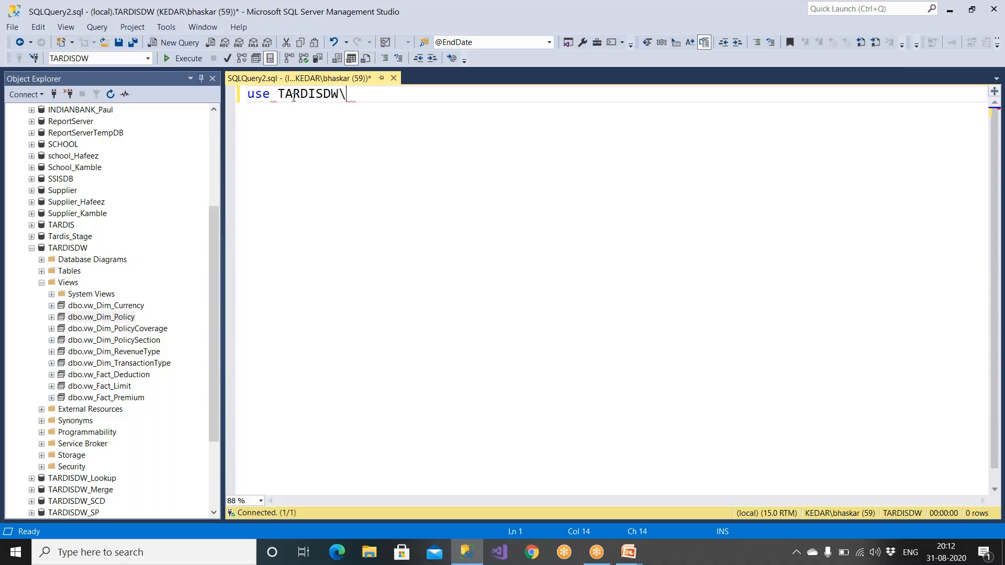
{"action": "key", "text": "Return"}
{"action": "type", "text": "go"}
{"action": "key", "text": "Return"}
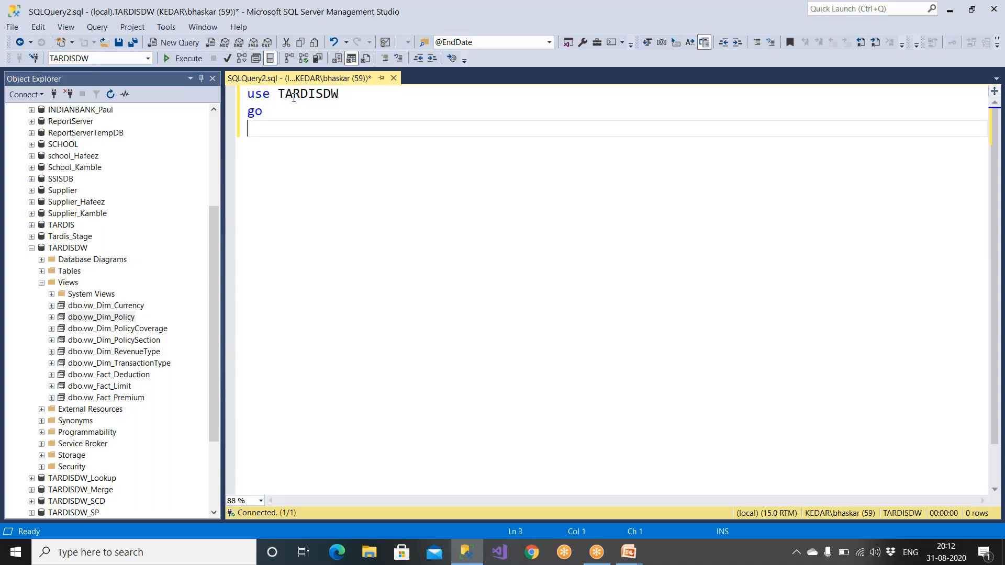
{"action": "key", "text": "Return"}
{"action": "key", "text": "F5"}
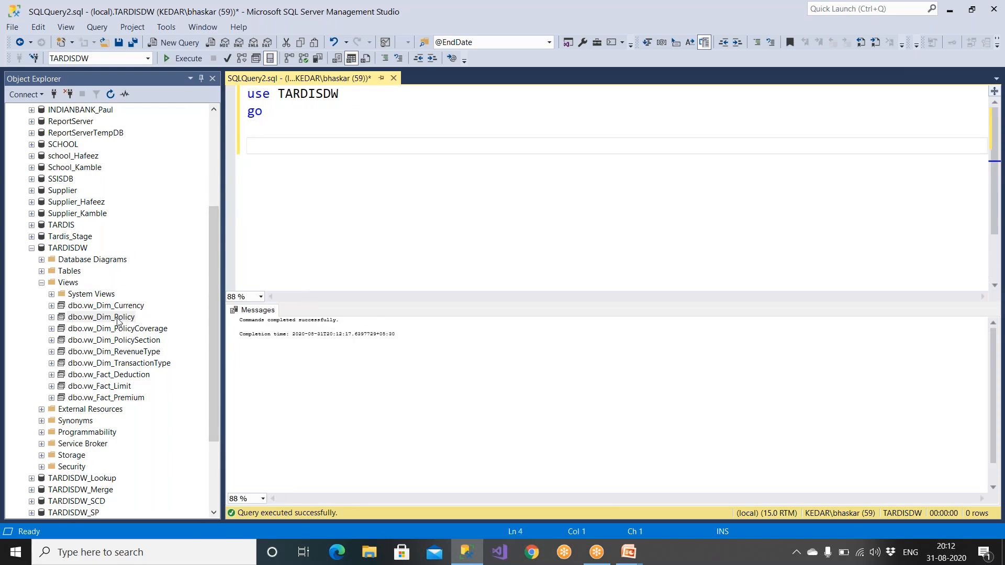
Step: Add the statement "select * from vw_Dim_Currency" below go, without the dbo prefix and brackets
{"action": "left_click", "coordinate": [140, 304]}
{"action": "left_click_drag", "start_coordinate": [139, 302], "coordinate": [282, 157]}
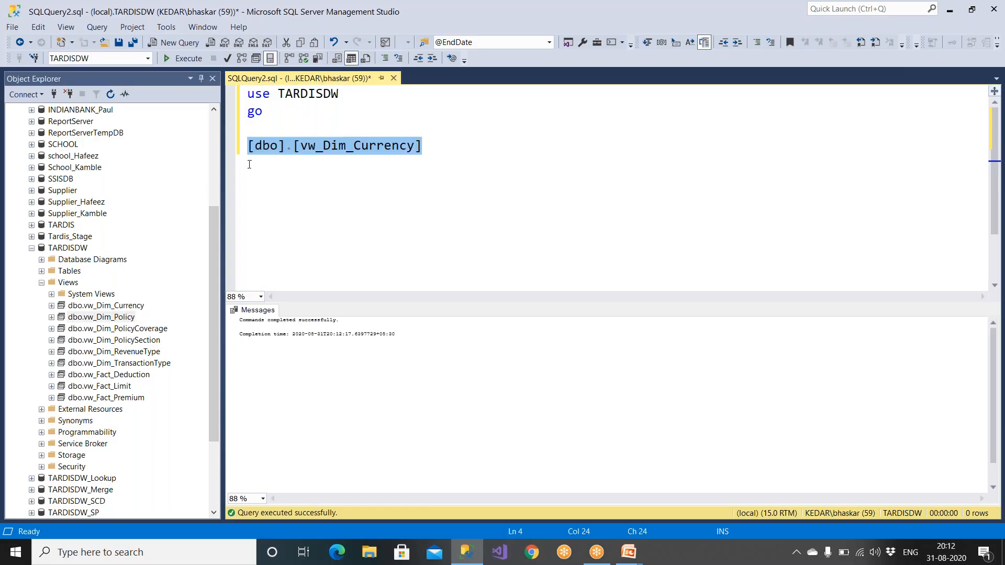
{"action": "left_click", "coordinate": [249, 146]}
{"action": "type", "text": "select *"}
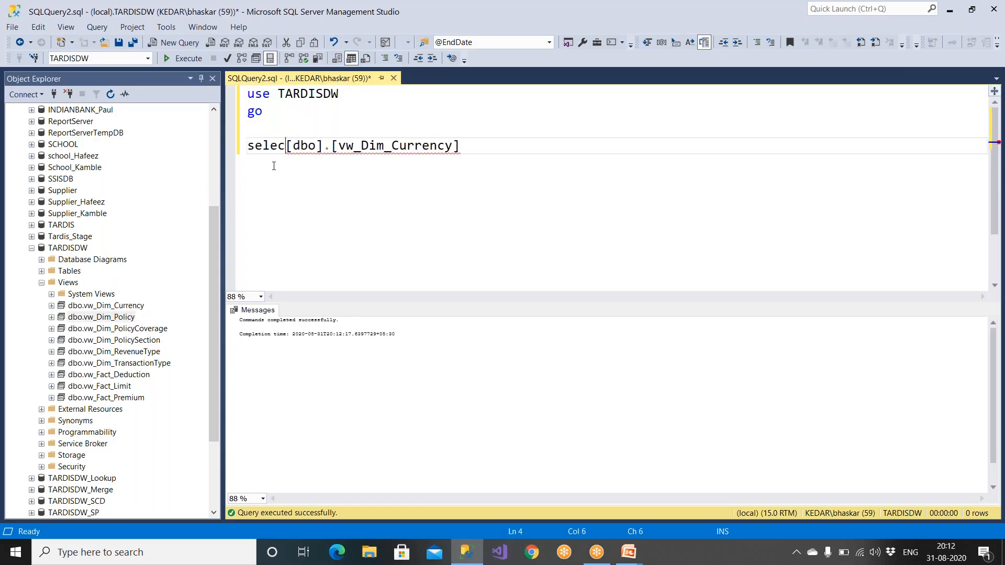
{"action": "type", "text": " from"}
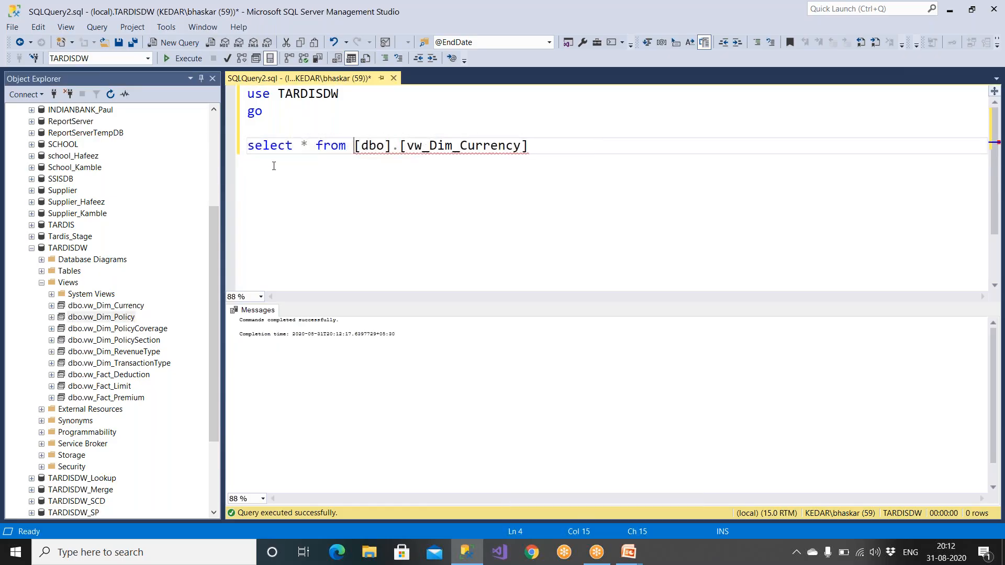
{"action": "left_click", "coordinate": [405, 145]}
{"action": "key", "text": "BackSpace"}
{"action": "key", "text": "BackSpace"}
{"action": "key", "text": "BackSpace"}
{"action": "key", "text": "BackSpace"}
{"action": "key", "text": "BackSpace"}
{"action": "key", "text": "BackSpace"}
{"action": "key", "text": "BackSpace"}
Step: Execute only the vw_Dim_Currency select statement
{"action": "left_click", "coordinate": [483, 148]}
{"action": "left_click_drag", "start_coordinate": [484, 148], "coordinate": [247, 146]}
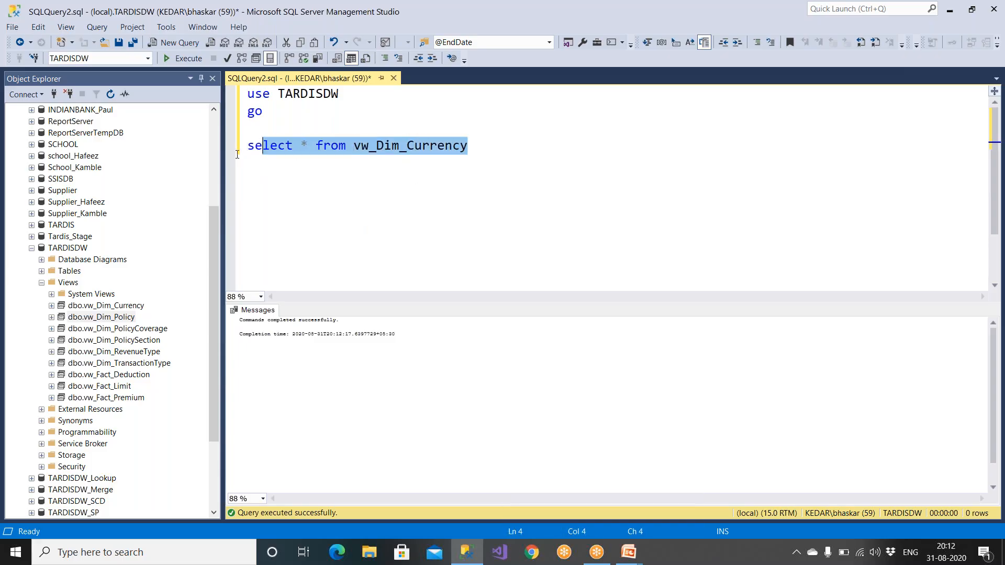
{"action": "left_click", "coordinate": [184, 58]}
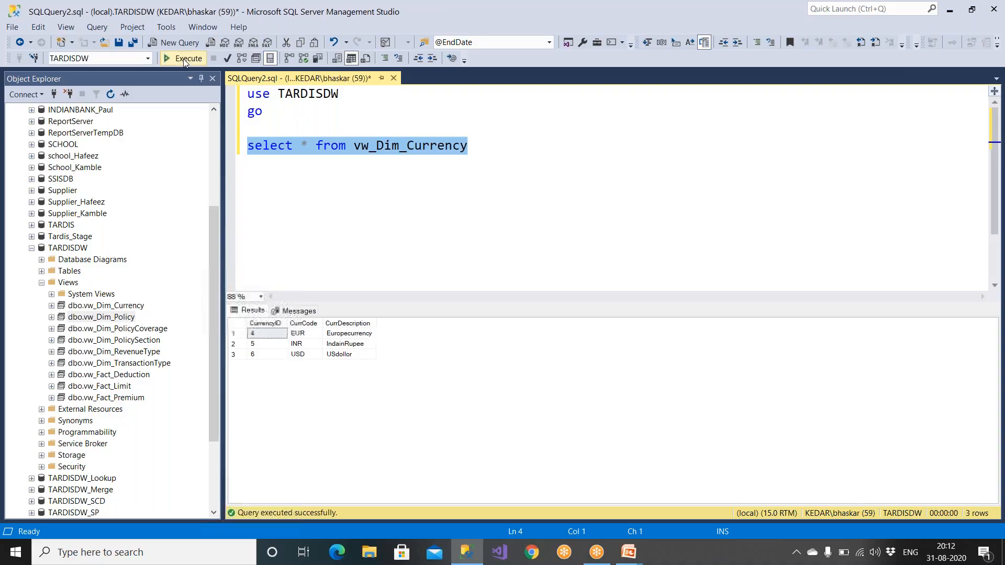
Step: Add "select * from vw_Dim_PolicyCoverage" on a new line under the currency query and execute only that statement
{"action": "left_click_drag", "start_coordinate": [135, 333], "coordinate": [493, 181]}
{"action": "left_click", "coordinate": [471, 154]}
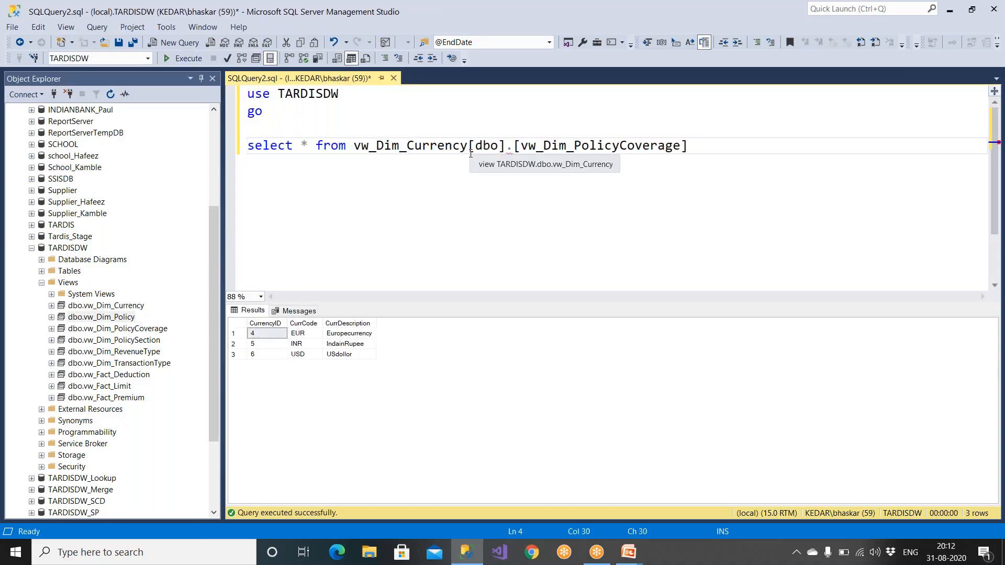
{"action": "key", "text": "Return"}
{"action": "left_click_drag", "start_coordinate": [354, 146], "coordinate": [203, 147]}
{"action": "key", "text": "ctrl+c"}
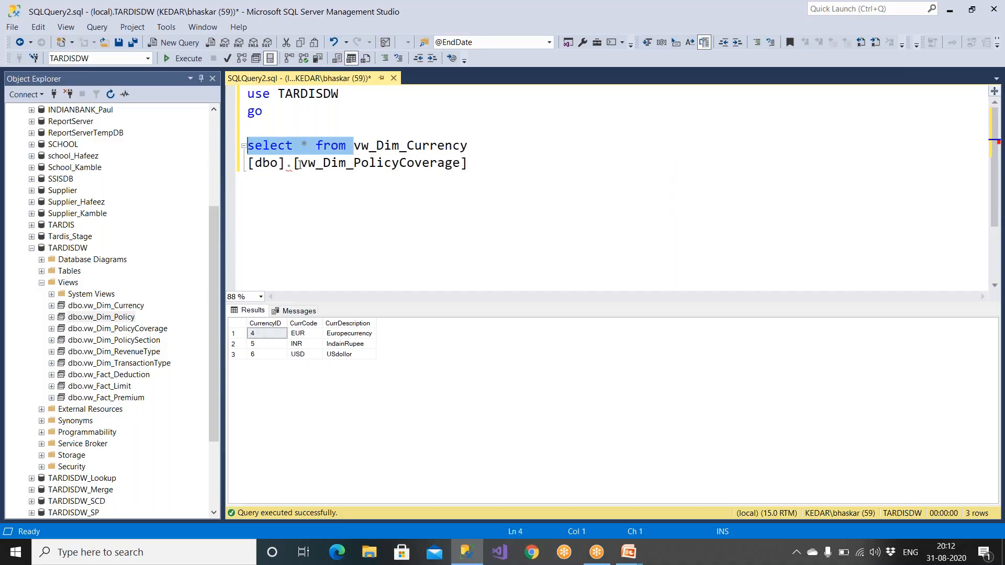
{"action": "left_click_drag", "start_coordinate": [299, 163], "coordinate": [240, 163]}
{"action": "key", "text": "ctrl+v"}
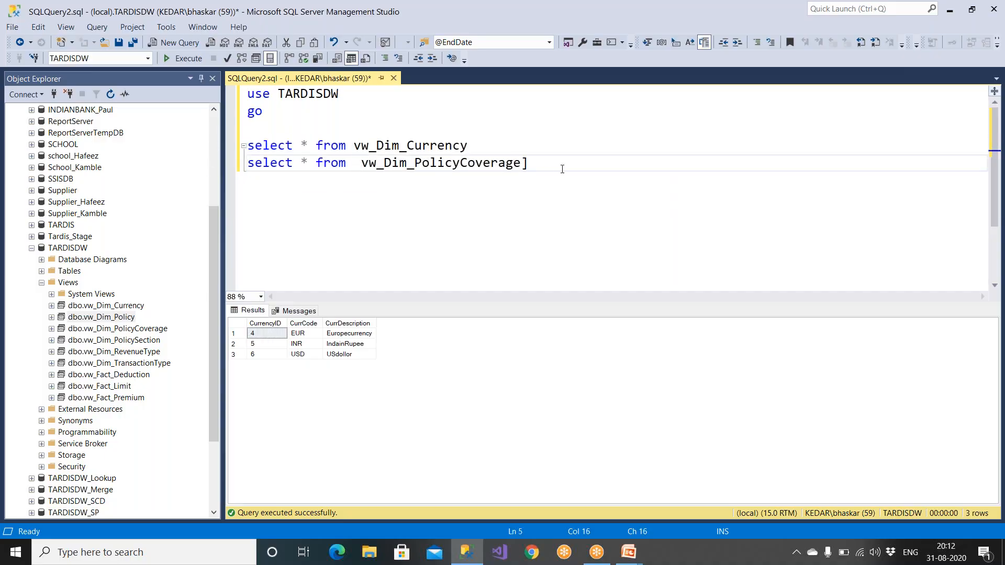
{"action": "key", "text": "BackSpace"}
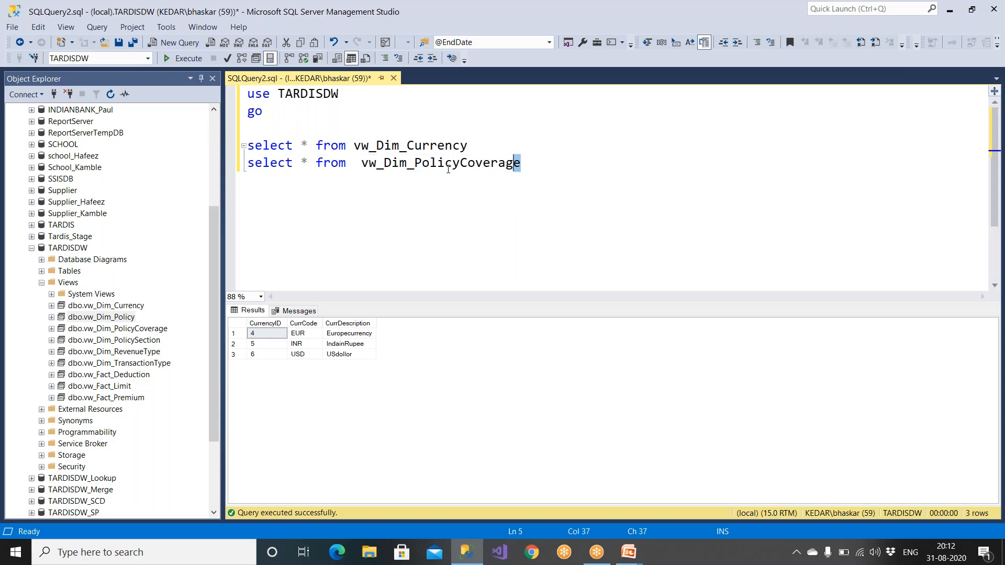
{"action": "left_click_drag", "start_coordinate": [523, 163], "coordinate": [246, 162]}
{"action": "left_click", "coordinate": [180, 58]}
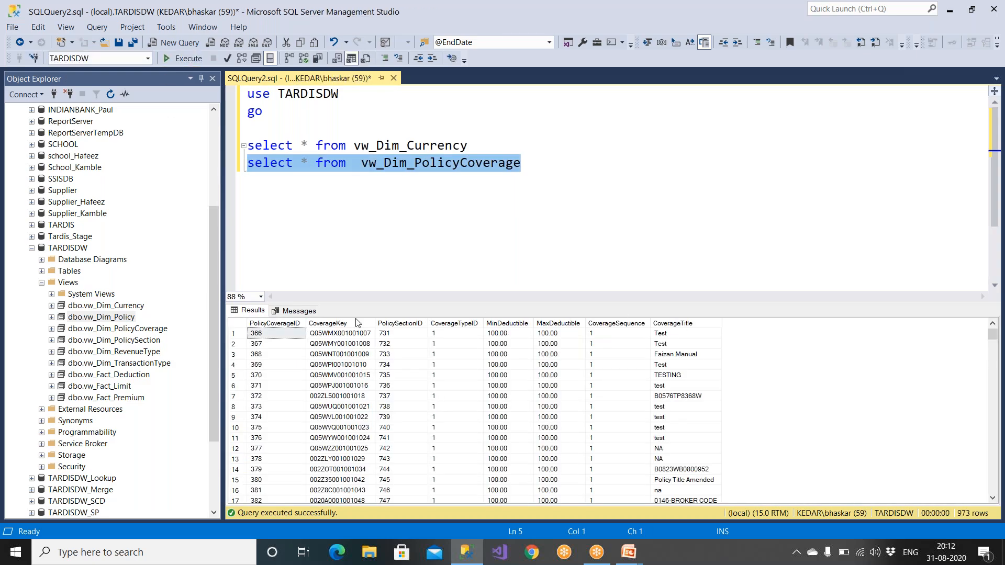
Step: Add "select * from vw_Dim_Policy" on a new line under the policy coverage query, without the dbo prefix and brackets
{"action": "left_click", "coordinate": [535, 166]}
{"action": "key", "text": "Return"}
{"action": "type", "text": "select * from"}
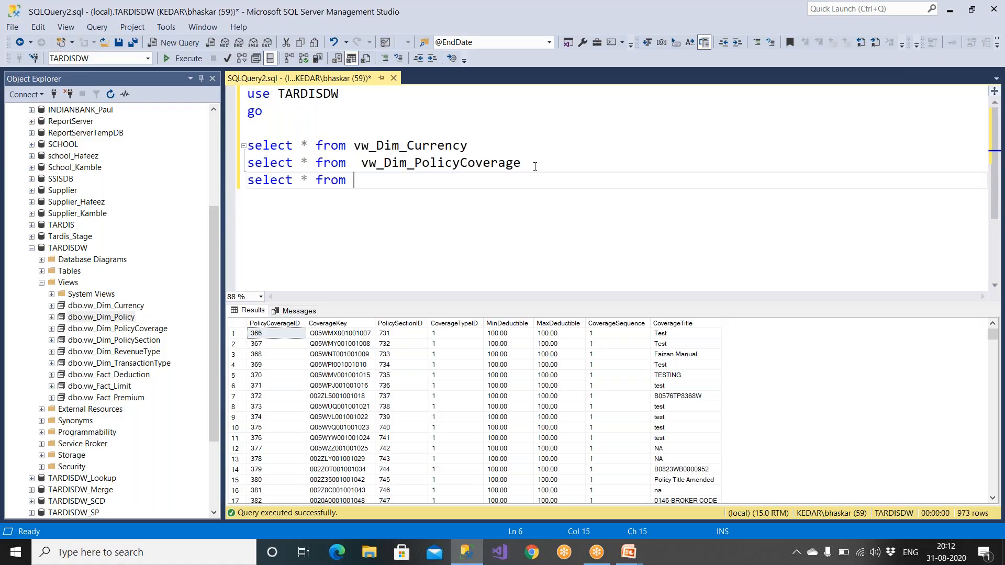
{"action": "left_click_drag", "start_coordinate": [132, 318], "coordinate": [382, 187]}
{"action": "left_click", "coordinate": [408, 186]}
{"action": "key", "text": "BackSpace"}
{"action": "key", "text": "BackSpace"}
{"action": "key", "text": "BackSpace"}
{"action": "key", "text": "BackSpace"}
{"action": "key", "text": "BackSpace"}
{"action": "key", "text": "BackSpace"}
{"action": "key", "text": "BackSpace"}
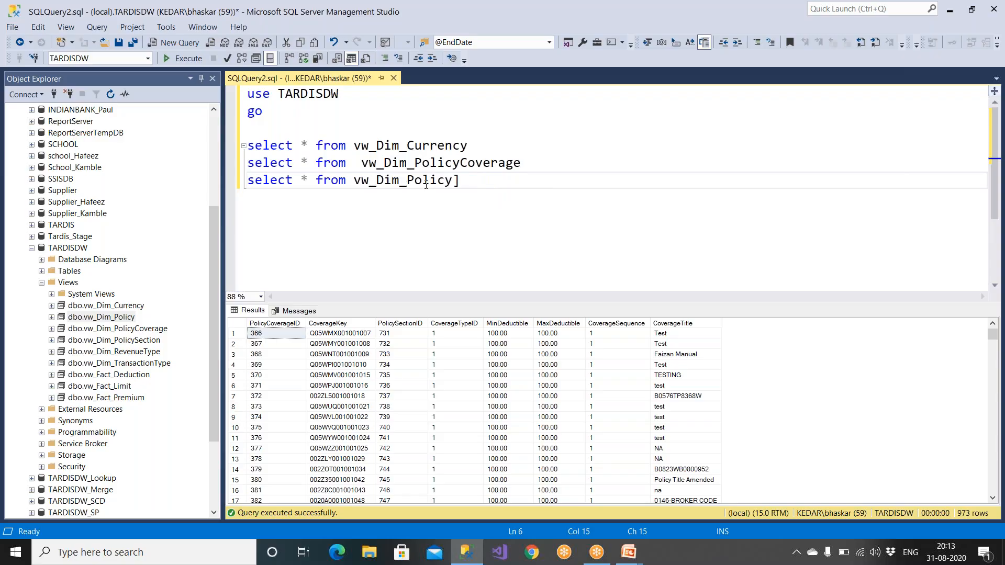
{"action": "left_click", "coordinate": [458, 180]}
{"action": "key", "text": "BackSpace"}
Step: Execute only the vw_Dim_Policy statement and review the BrokerName, BranchID and UnderwriterName columns in its results
{"action": "key", "text": "shift+Home"}
{"action": "left_click", "coordinate": [177, 61]}
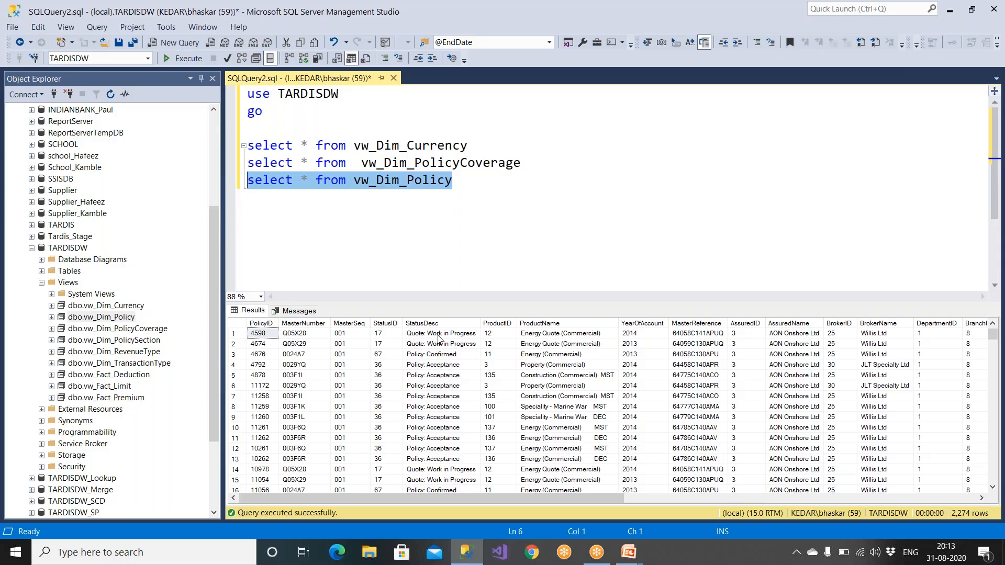
{"action": "left_click_drag", "start_coordinate": [613, 498], "coordinate": [683, 494]}
{"action": "left_click", "coordinate": [766, 323]}
{"action": "left_click", "coordinate": [866, 323]}
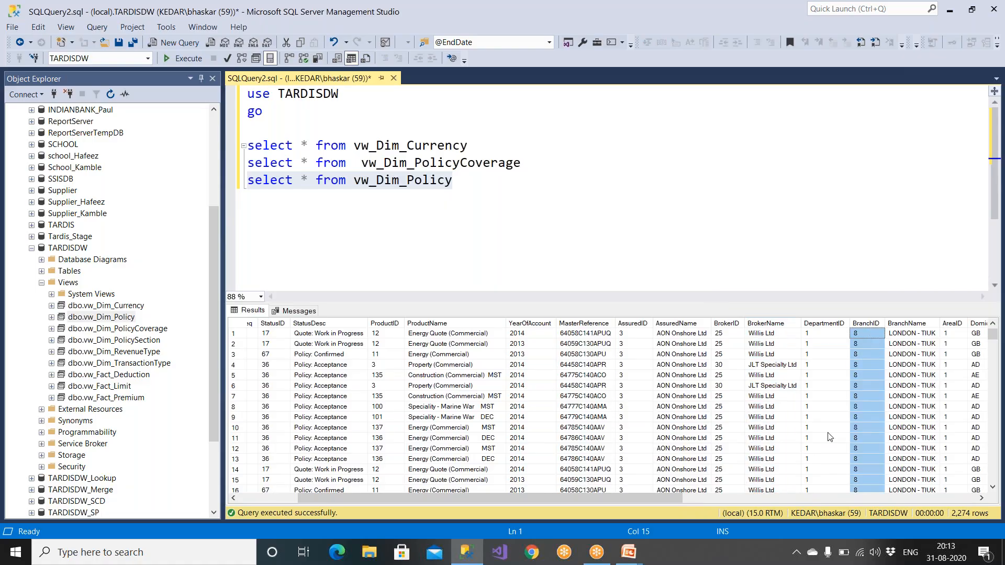
{"action": "left_click", "coordinate": [804, 498]}
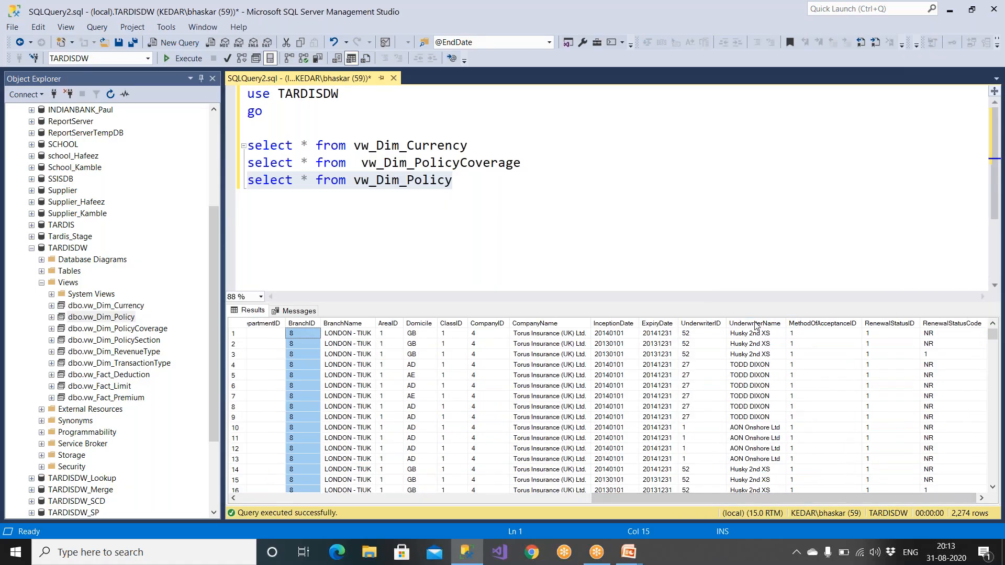
{"action": "left_click", "coordinate": [756, 323]}
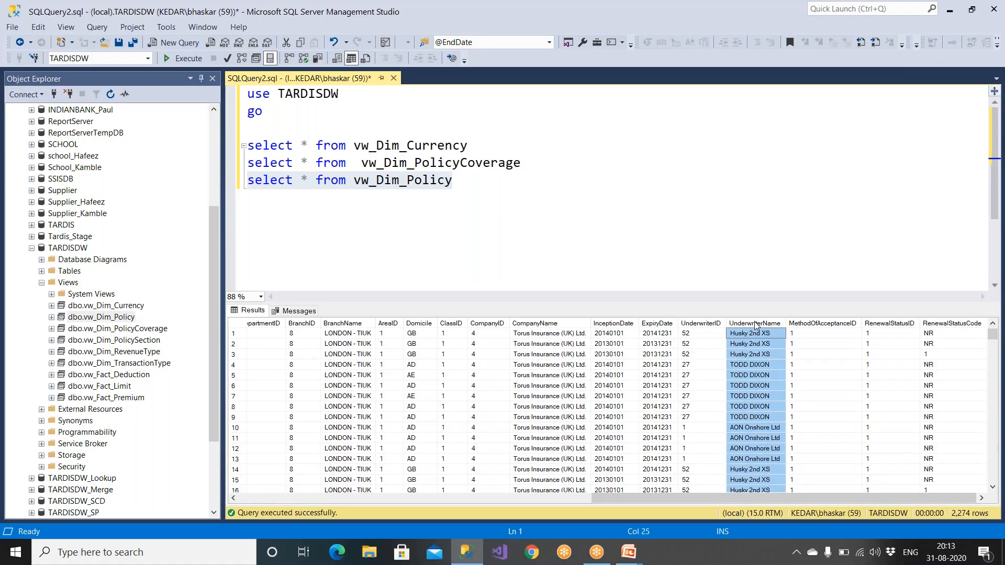
Step: Start another "select * from" statement on a new line below the vw_Dim_Policy query
{"action": "left_click", "coordinate": [469, 185]}
{"action": "key", "text": "Return"}
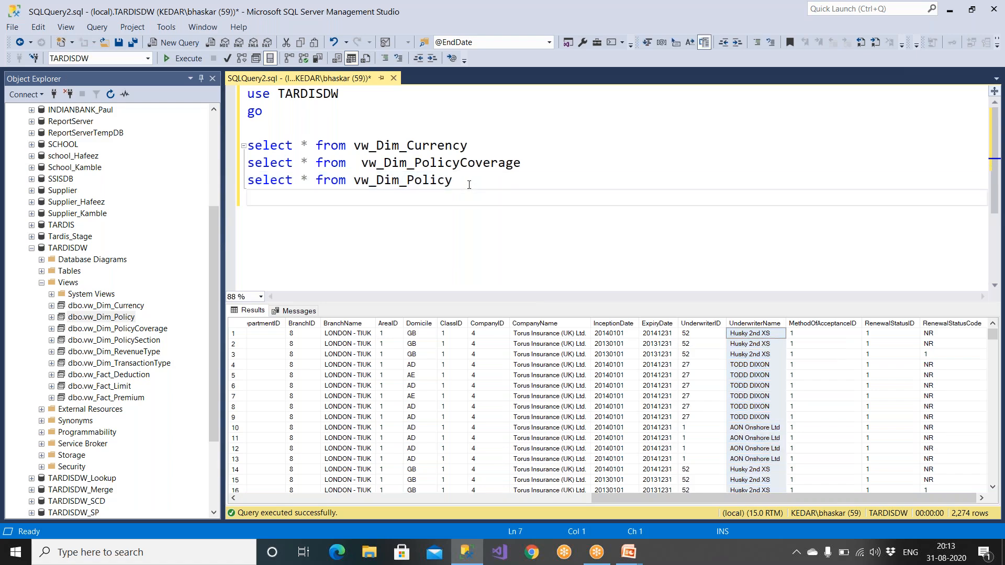
{"action": "key", "text": "ctrl+v"}
{"action": "double_click", "coordinate": [468, 184]}
{"action": "left_click", "coordinate": [445, 223]}
{"action": "left_click_drag", "start_coordinate": [354, 180], "coordinate": [461, 190]}
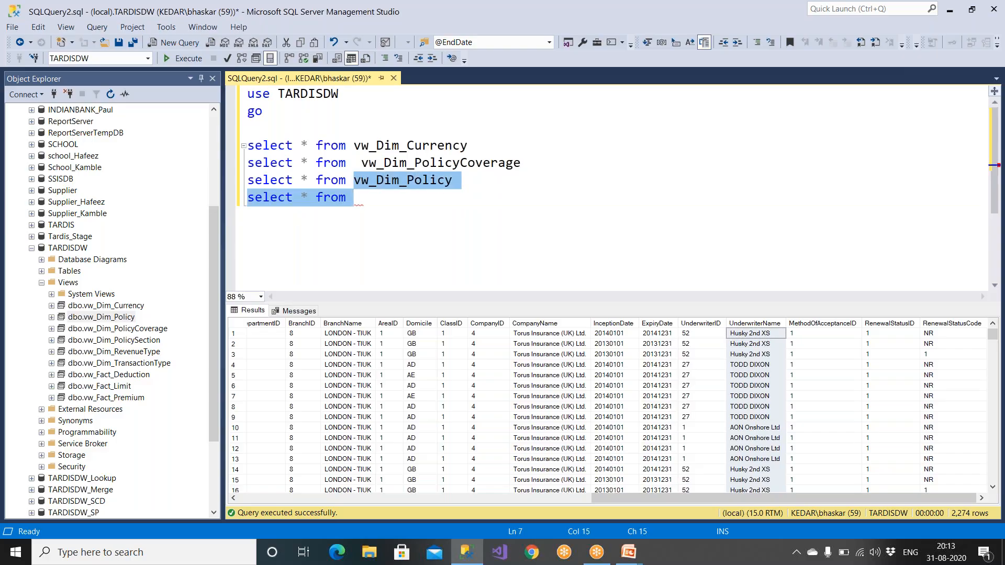
{"action": "left_click", "coordinate": [354, 197]}
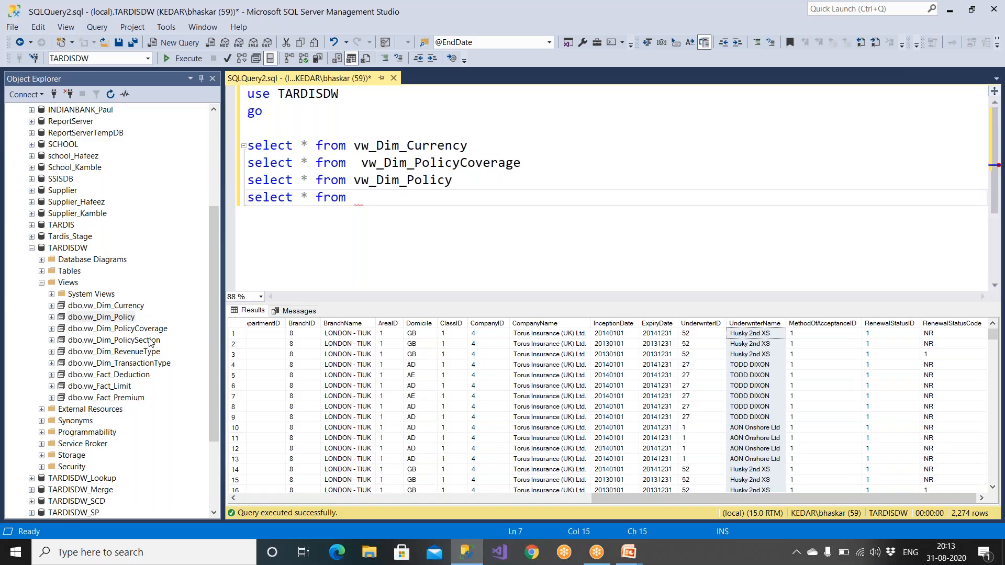
Step: Complete the last select statement with vw_Dim_PolicySection, without dbo prefix or brackets, and execute only that statement
{"action": "left_click_drag", "start_coordinate": [153, 341], "coordinate": [356, 208]}
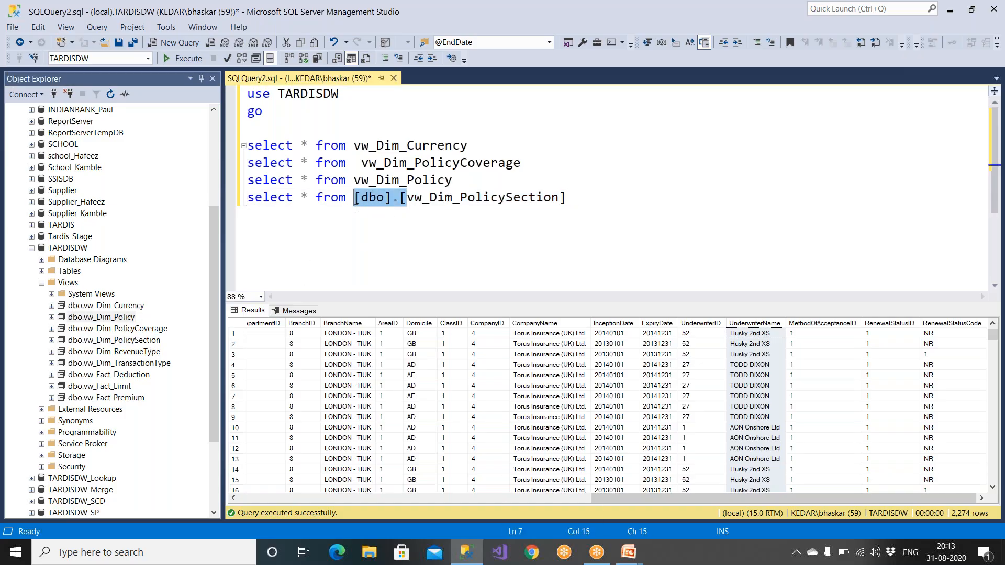
{"action": "key", "text": "Delete"}
{"action": "left_click", "coordinate": [525, 208]}
{"action": "key", "text": "BackSpace"}
{"action": "left_click_drag", "start_coordinate": [507, 199], "coordinate": [247, 199]}
{"action": "left_click", "coordinate": [193, 58]}
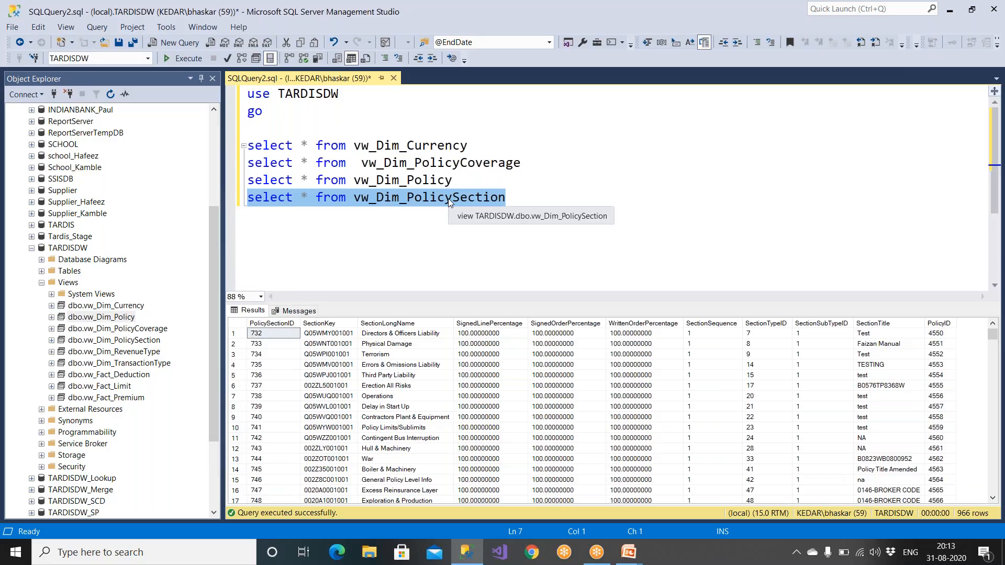
Step: Switch to Visual Studio and bring up its Start Page
{"action": "left_click", "coordinate": [500, 557]}
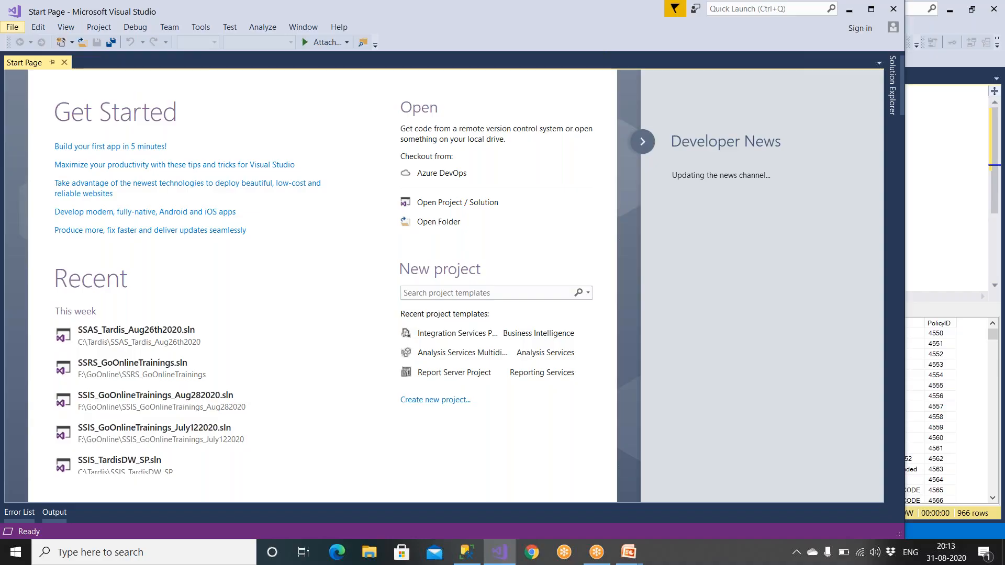
Step: Start a new project and choose the Multidimensional type under Analysis Services
{"action": "left_click", "coordinate": [12, 26]}
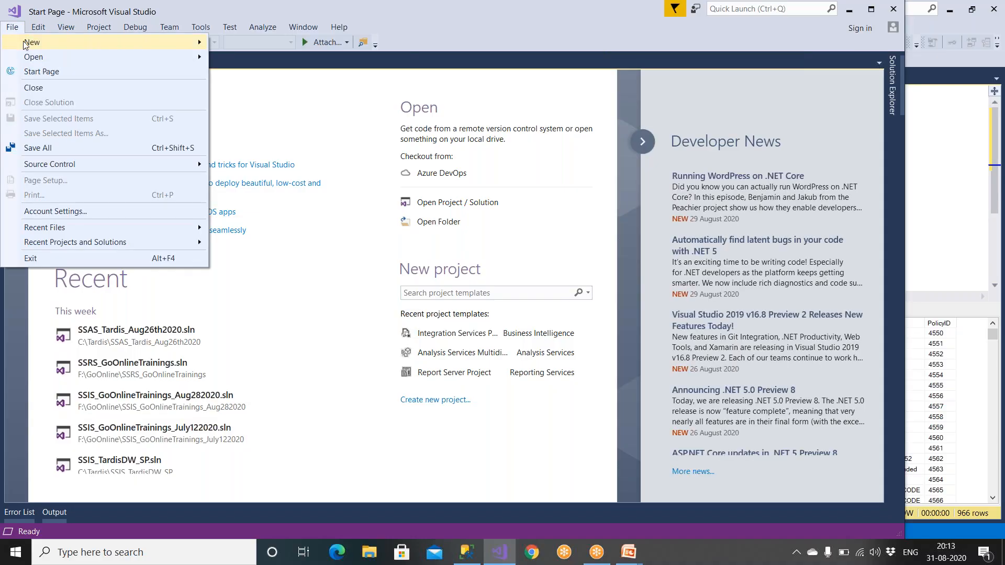
{"action": "mouse_move", "coordinate": [25, 43]}
{"action": "left_click", "coordinate": [235, 46]}
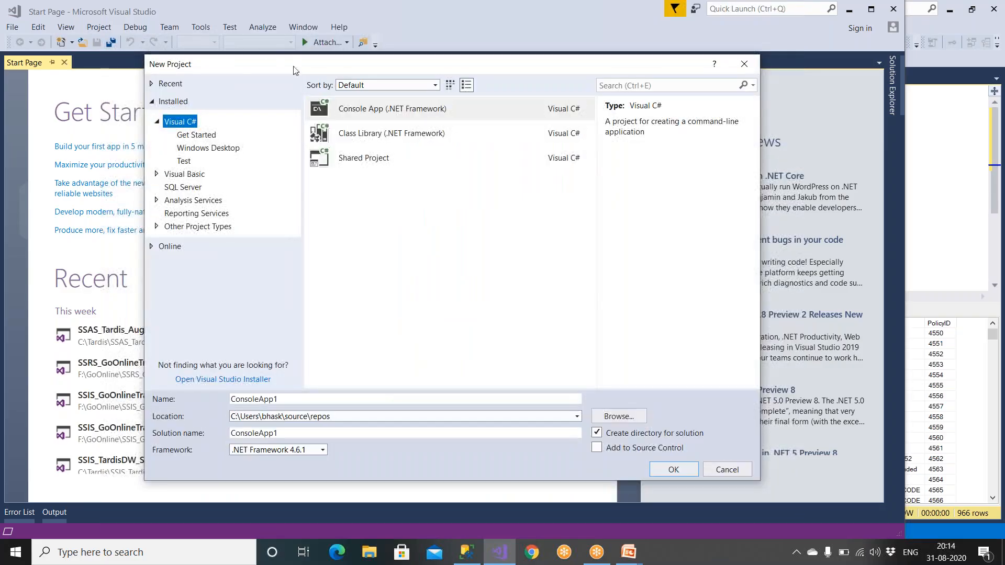
{"action": "left_click", "coordinate": [157, 200]}
{"action": "left_click", "coordinate": [175, 214]}
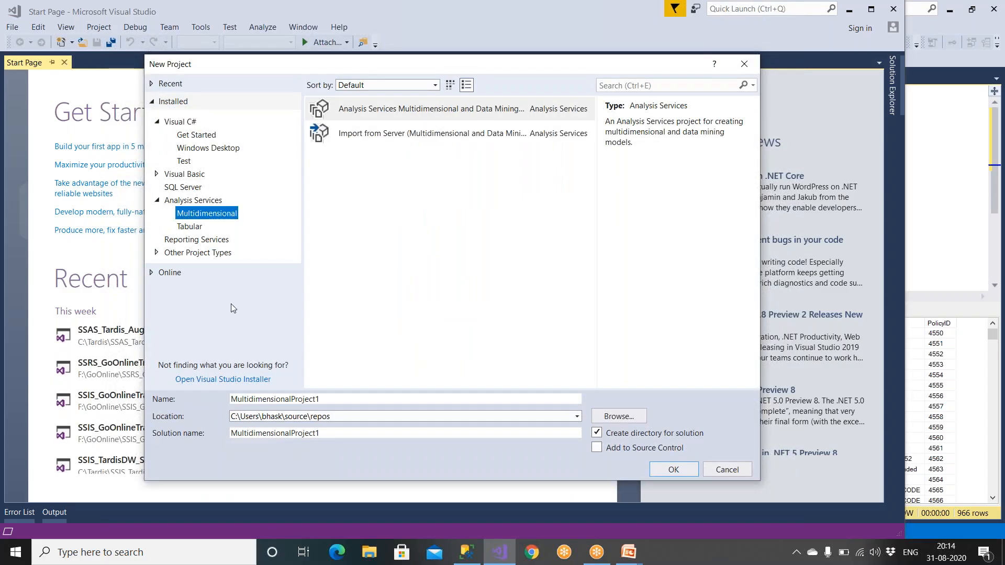
Step: Name the new multidimensional project SSAS_Tardis_New_Aug312020
{"action": "left_click", "coordinate": [270, 399]}
{"action": "left_click_drag", "start_coordinate": [332, 397], "coordinate": [236, 398]}
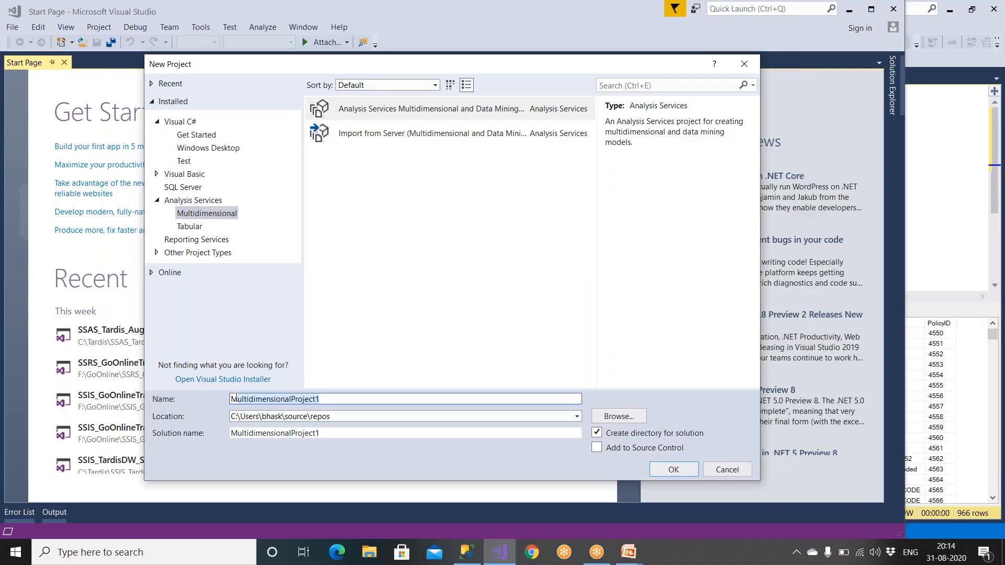
{"action": "key", "text": "BackSpace"}
{"action": "key", "text": "BackSpace"}
{"action": "type", "text": "SSA"}
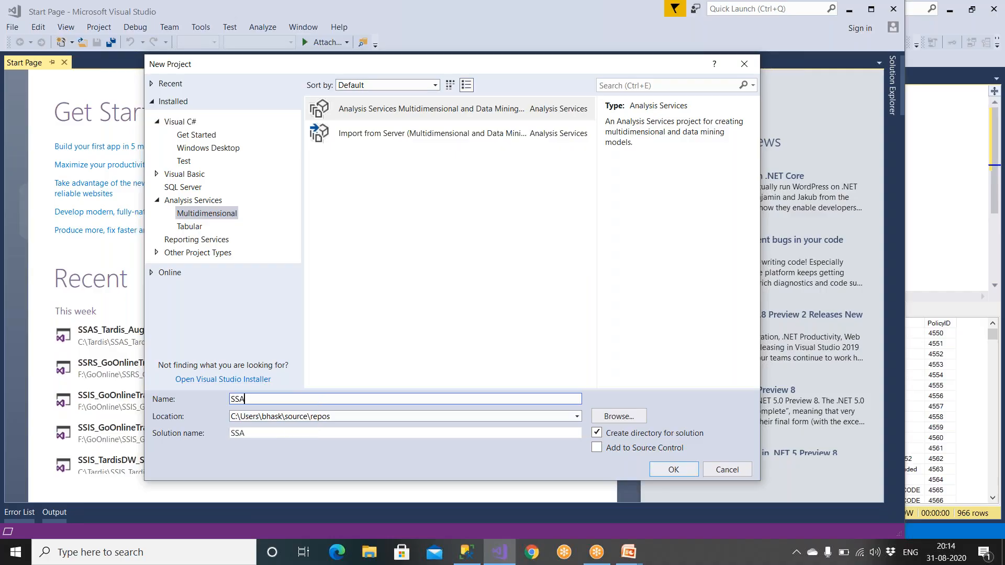
{"action": "type", "text": "S_Tardis"}
{"action": "type", "text": "_New_Aug312020"}
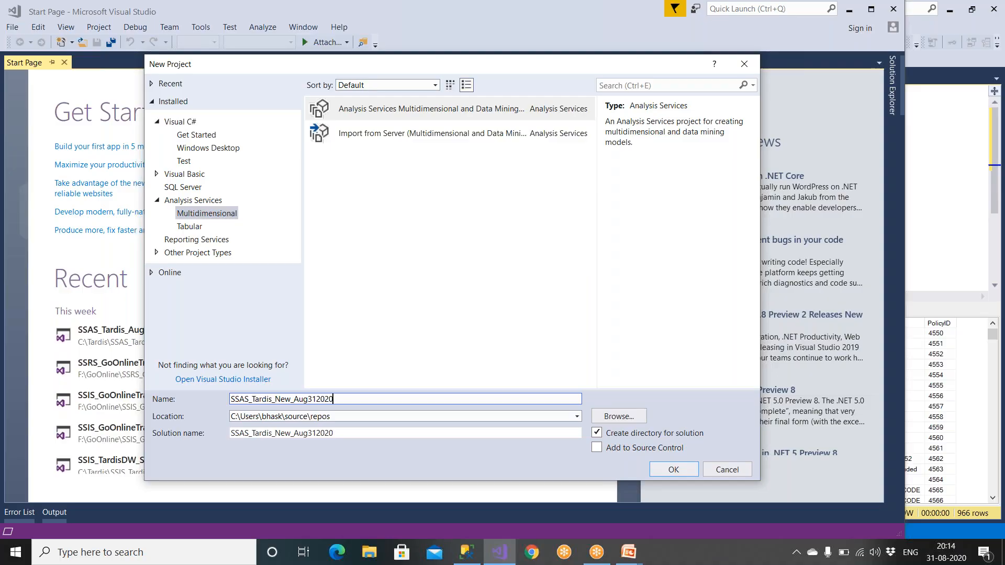
Step: Set the project's location to the Tardis folder on the C: drive and create the Multidimensional project
{"action": "left_click", "coordinate": [612, 417]}
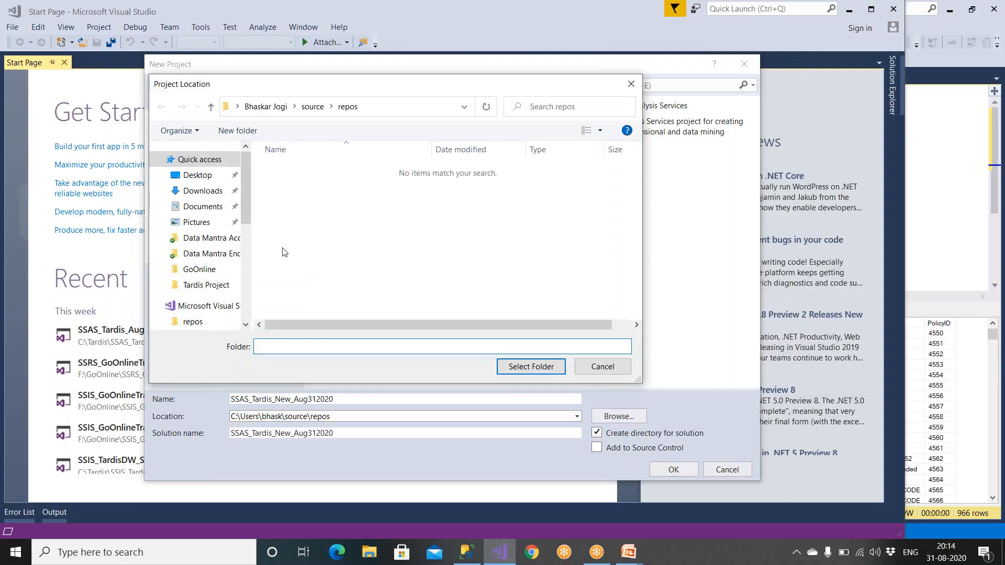
{"action": "scroll", "coordinate": [243, 274], "scroll_direction": "down", "scroll_amount": 3}
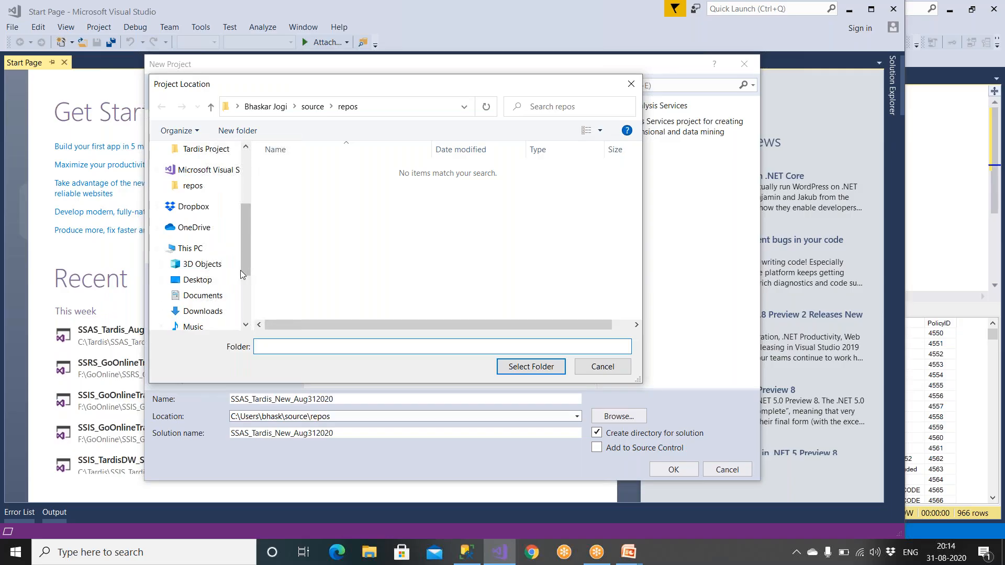
{"action": "scroll", "coordinate": [201, 230], "scroll_direction": "up", "scroll_amount": 4}
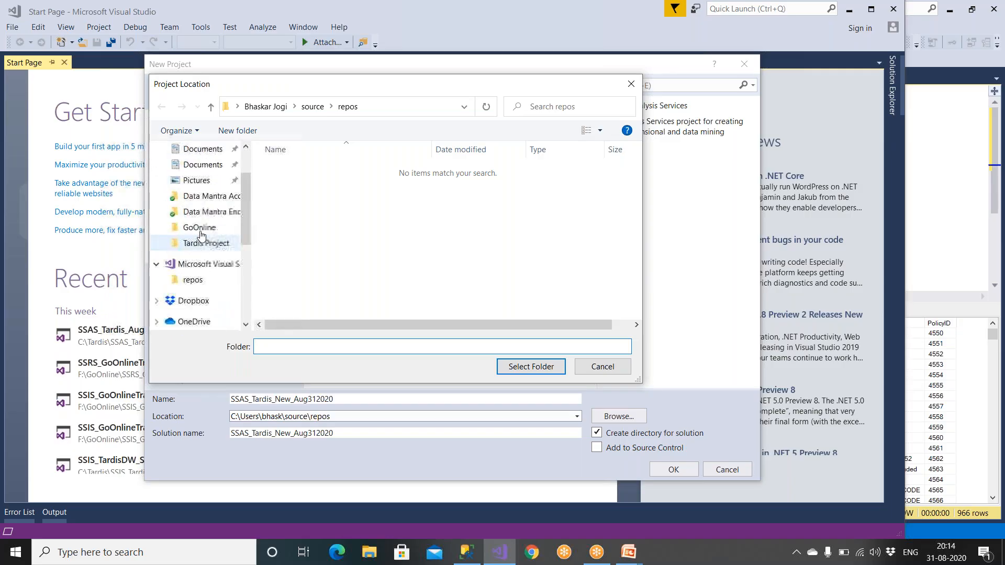
{"action": "scroll", "coordinate": [201, 235], "scroll_direction": "down", "scroll_amount": 3}
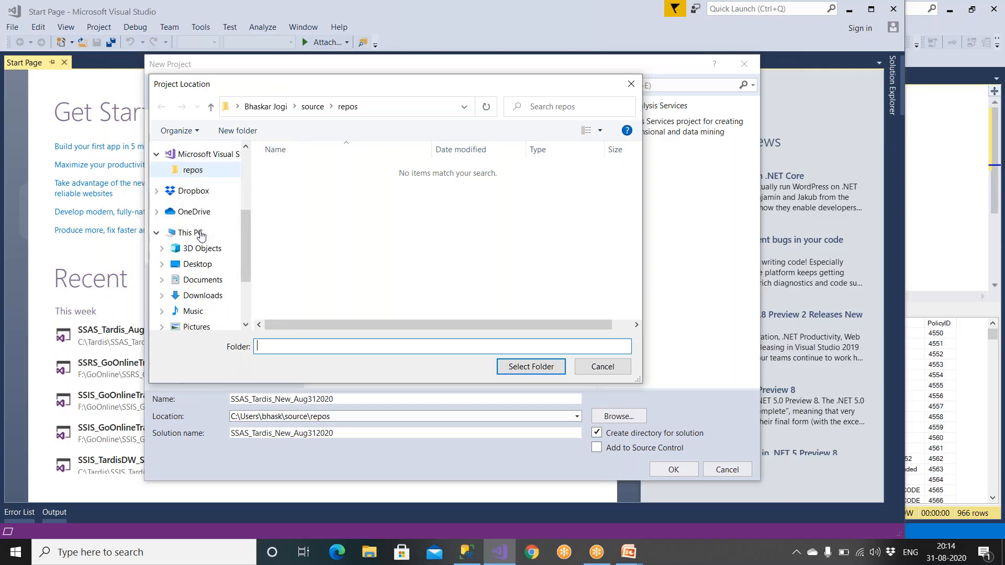
{"action": "scroll", "coordinate": [201, 277], "scroll_direction": "down", "scroll_amount": 2}
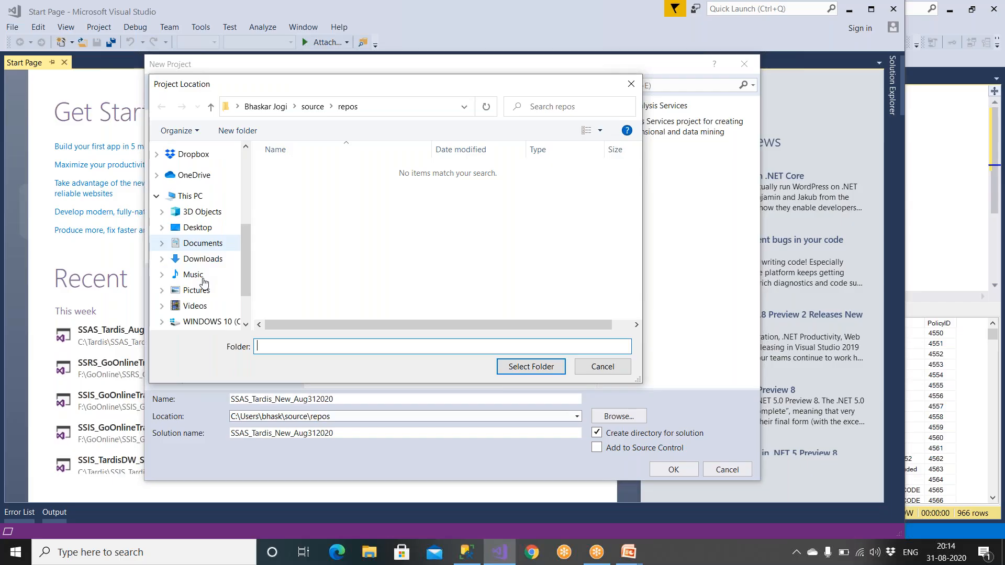
{"action": "left_click", "coordinate": [202, 301]}
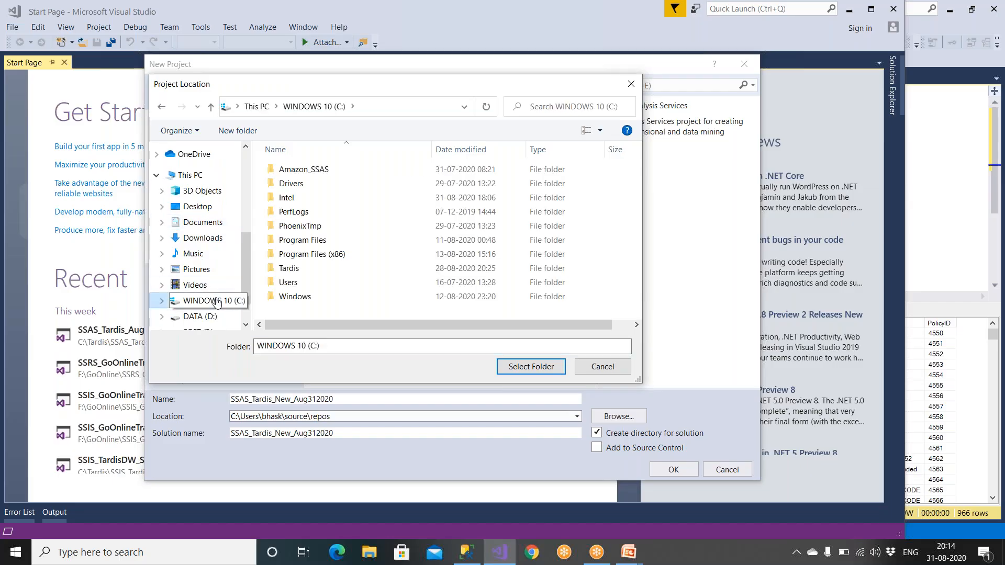
{"action": "double_click", "coordinate": [316, 267]}
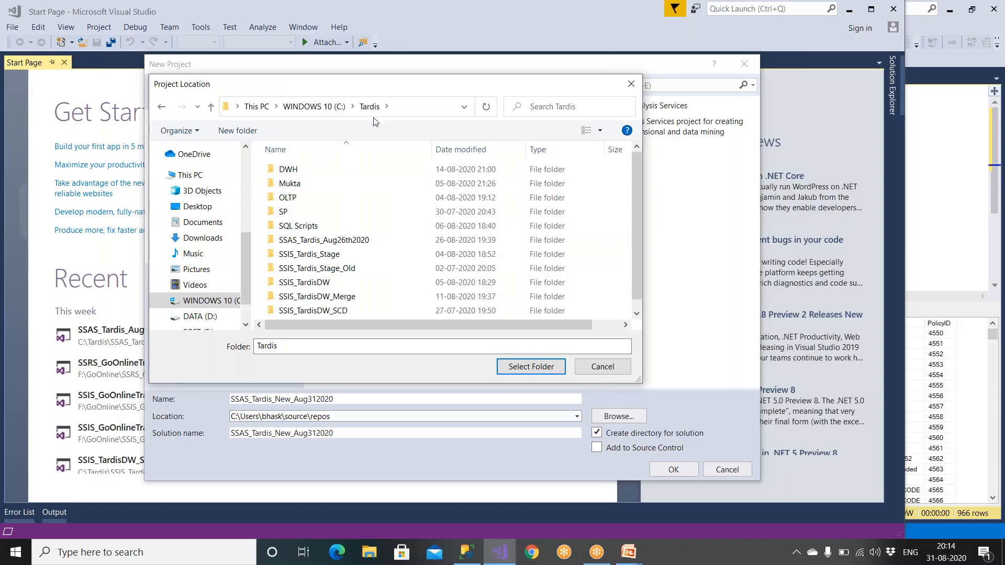
{"action": "left_click", "coordinate": [412, 109]}
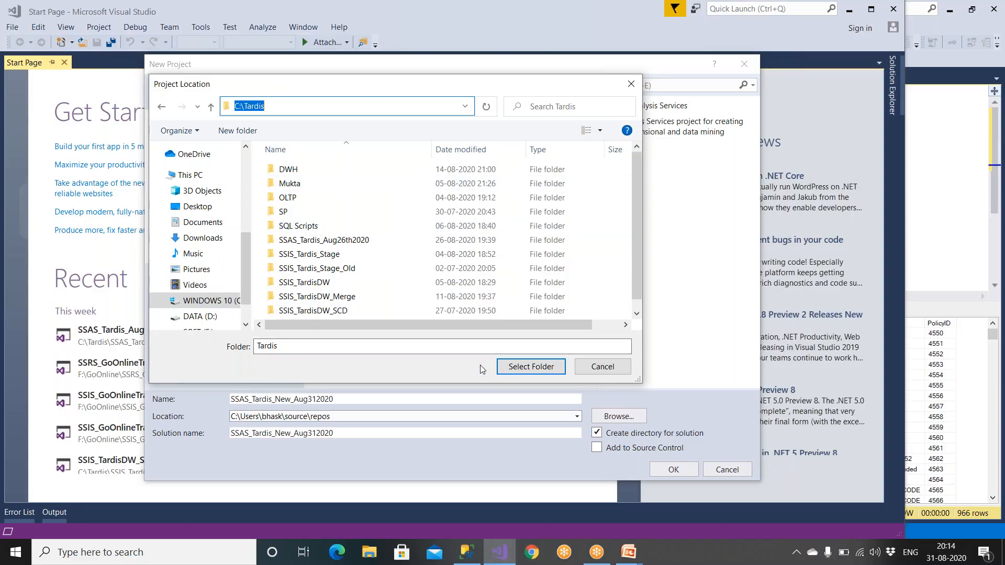
{"action": "left_click", "coordinate": [516, 367]}
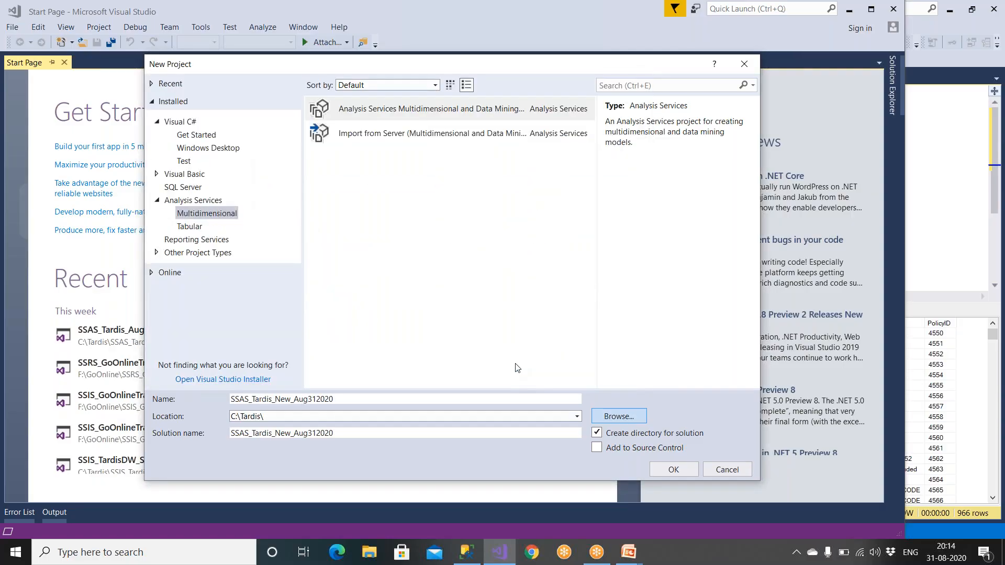
{"action": "left_click", "coordinate": [219, 217]}
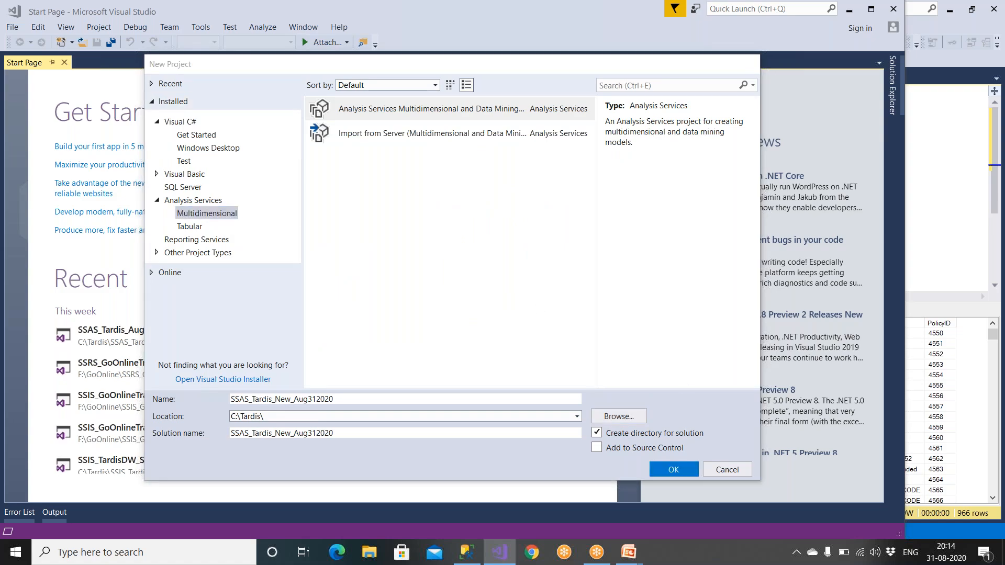
{"action": "left_click", "coordinate": [673, 470]}
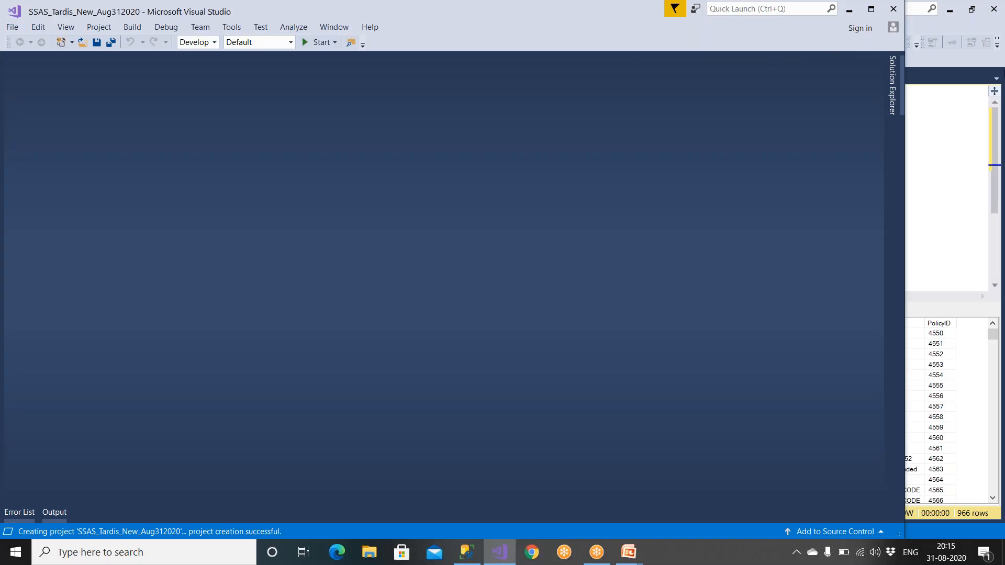
Step: Switch to the PowerPoint slide show, review the "Create Cube - Steps" slide, and return to Visual Studio
{"action": "left_click", "coordinate": [896, 92]}
{"action": "mouse_move", "coordinate": [628, 552]}
{"action": "left_click", "coordinate": [663, 509]}
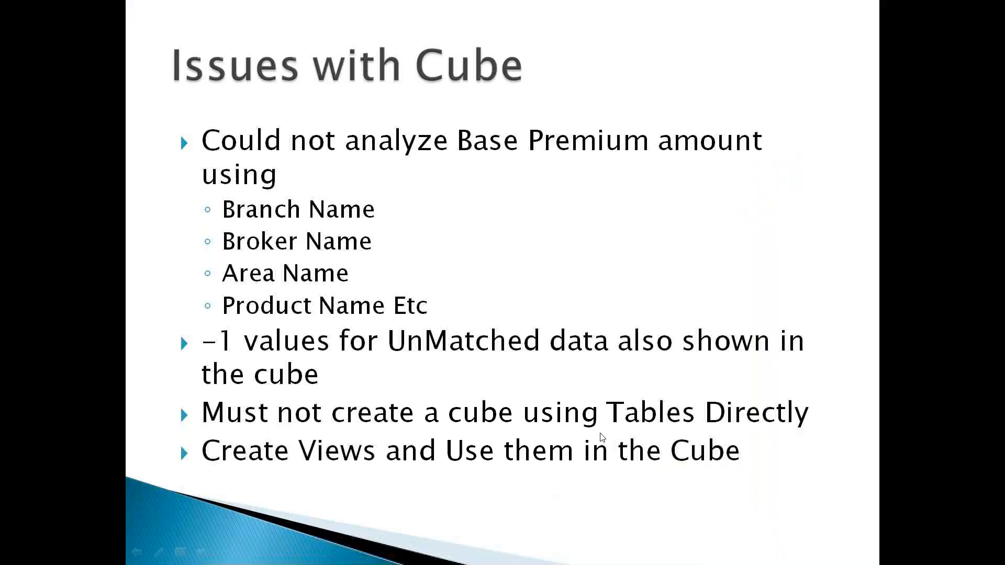
{"action": "key", "text": "Right"}
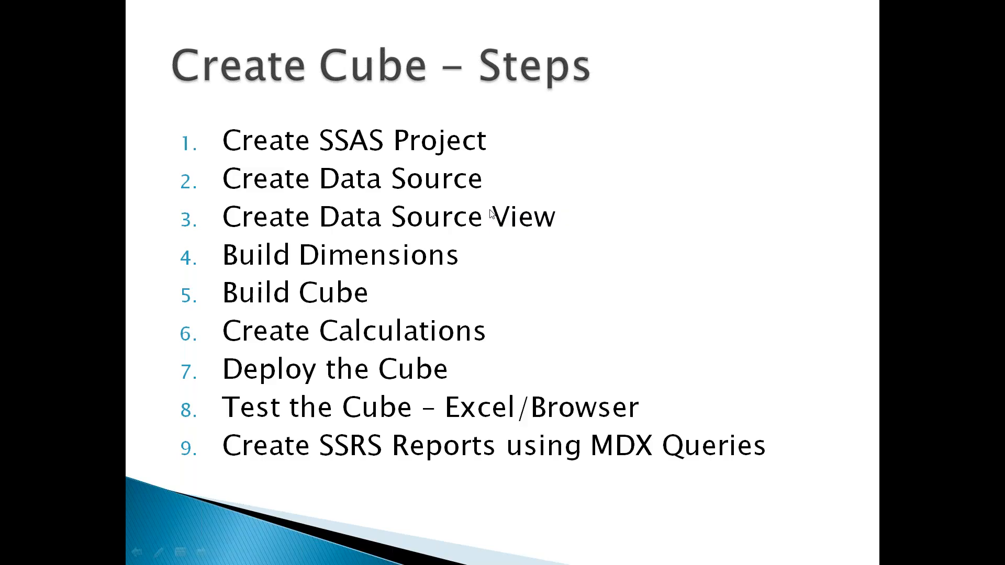
{"action": "key", "text": "alt+Tab"}
Step: Examine the folders under the SSAS_Tardis_New_Aug312020 project in Solution Explorer, starting with Data Sources
{"action": "left_click", "coordinate": [764, 137]}
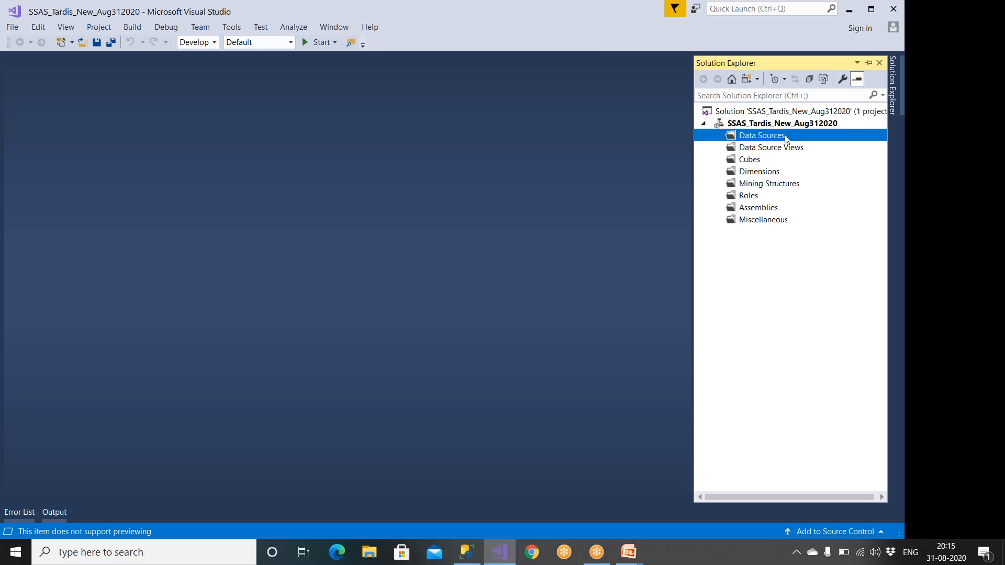
{"action": "left_click", "coordinate": [703, 124]}
{"action": "left_click", "coordinate": [703, 124]}
{"action": "left_click", "coordinate": [745, 137]}
Step: Pin Solution Explorer open, collapse and re-expand the project node, and set Solution Explorer back to auto-hide
{"action": "left_click", "coordinate": [869, 64]}
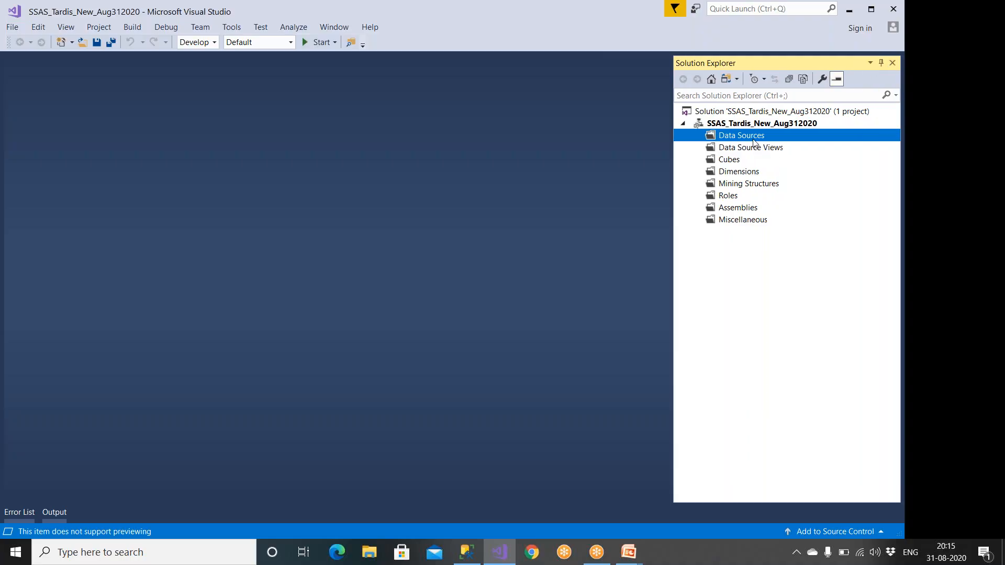
{"action": "left_click", "coordinate": [683, 123]}
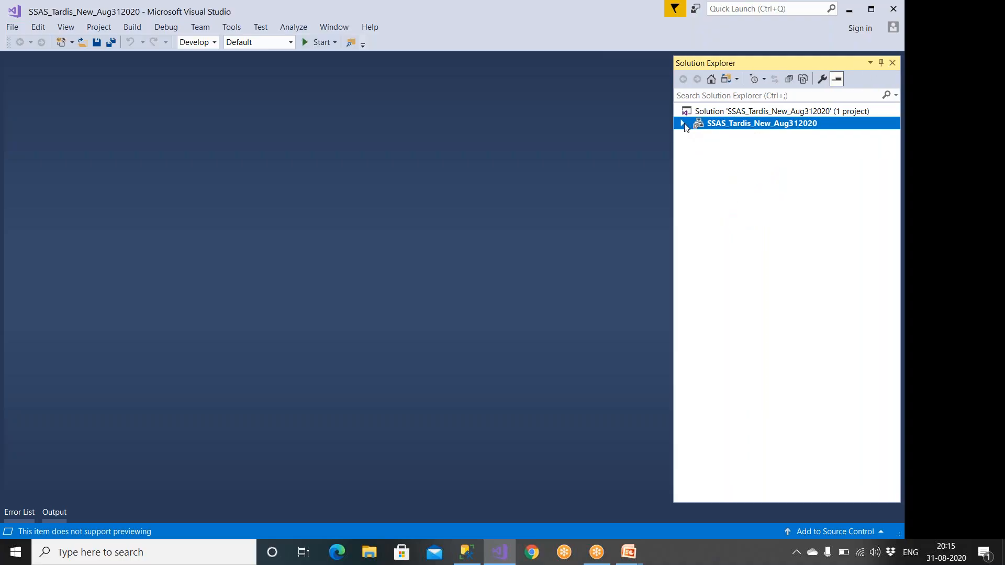
{"action": "left_click", "coordinate": [683, 123]}
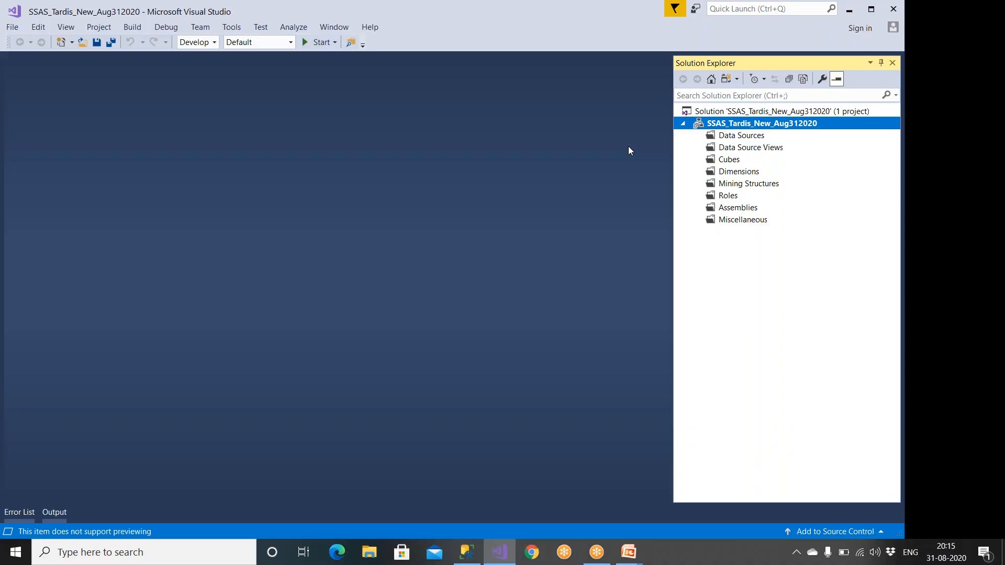
{"action": "left_click", "coordinate": [880, 61]}
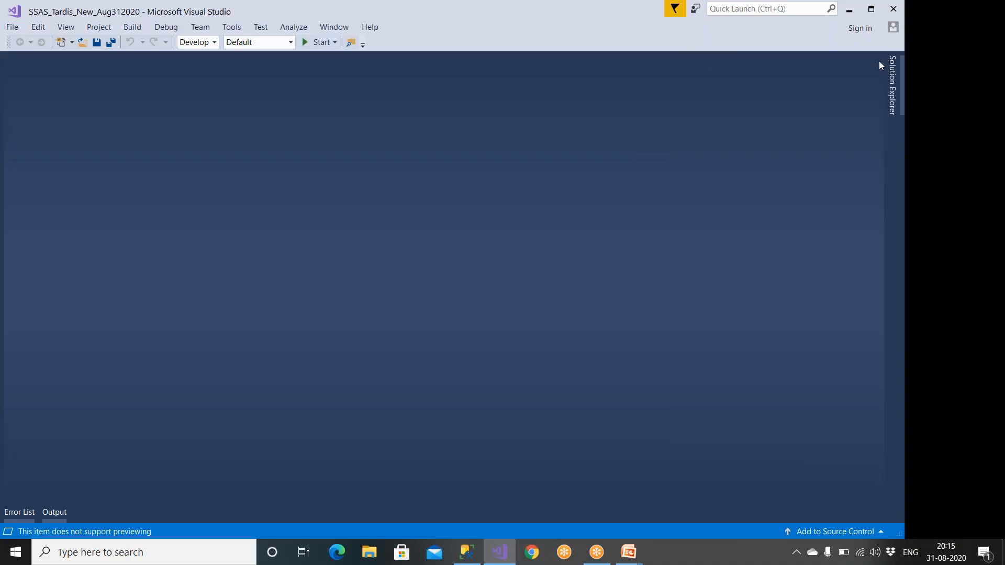
{"action": "left_click", "coordinate": [888, 88]}
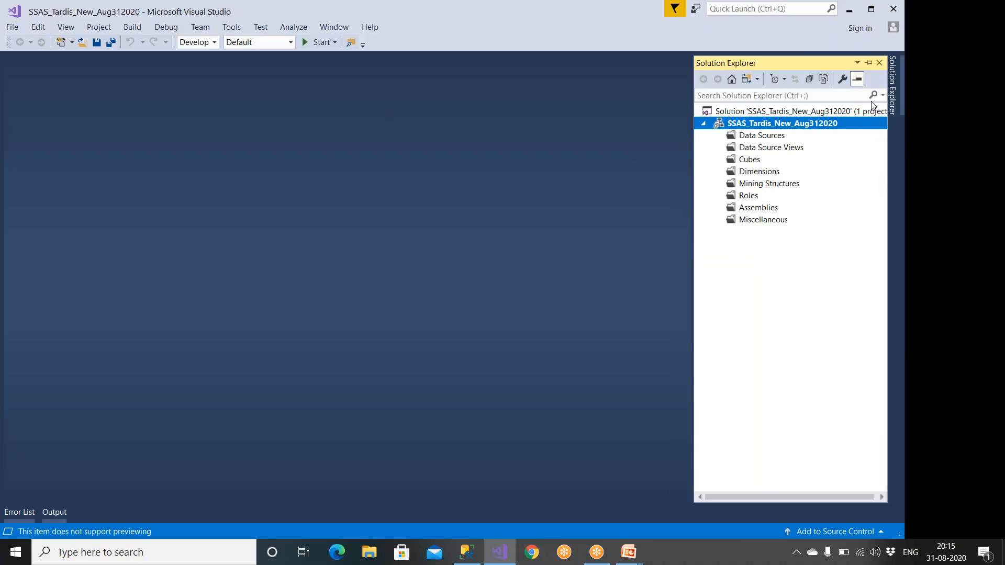
Step: Look over the commands available for the SSAS_Tardis_New_Aug312020 project, and select its Data Sources folder
{"action": "right_click", "coordinate": [819, 128]}
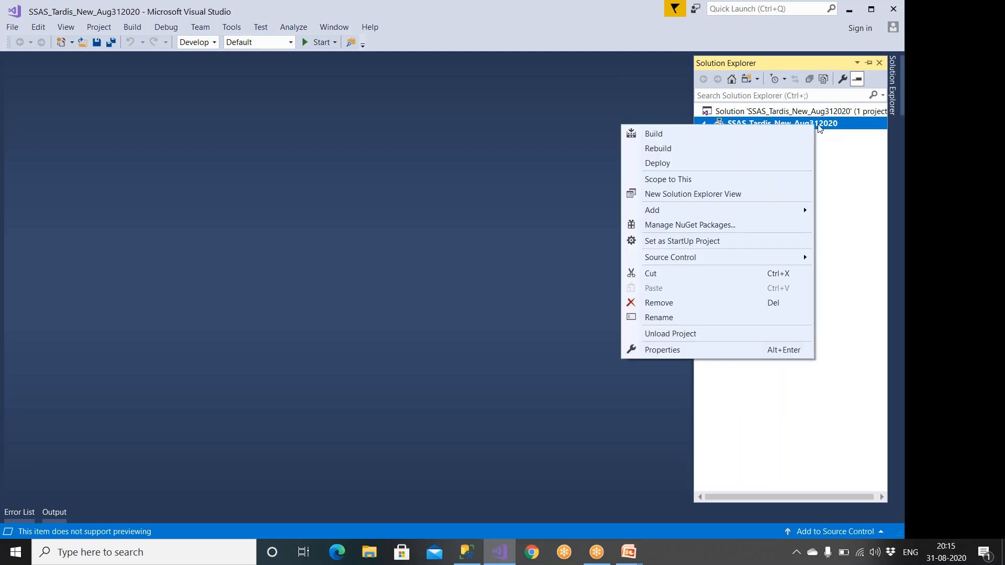
{"action": "left_click", "coordinate": [515, 149]}
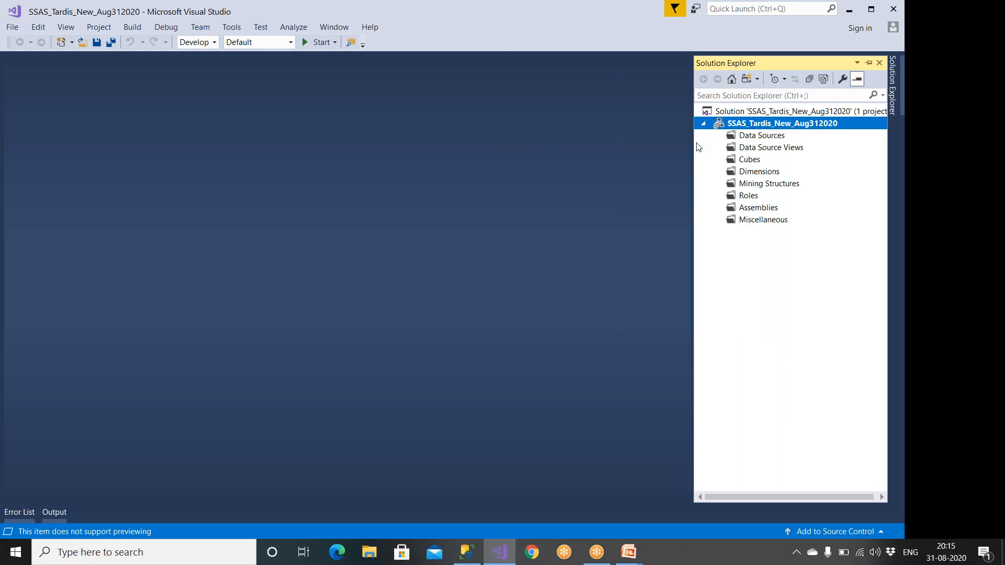
{"action": "left_click", "coordinate": [754, 137]}
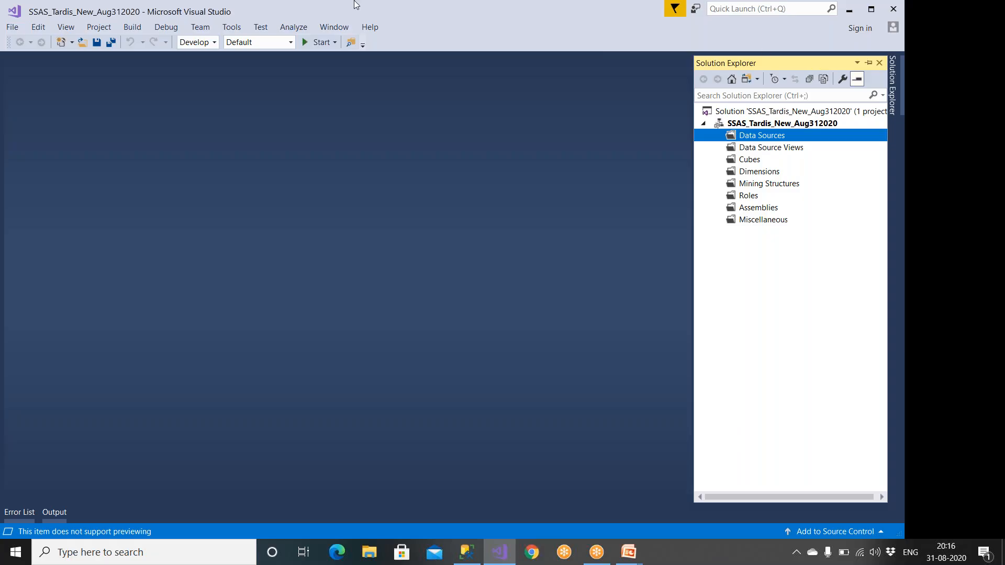
Step: Close Visual Studio with the project and launch it again to its Start Page
{"action": "left_click", "coordinate": [945, 18]}
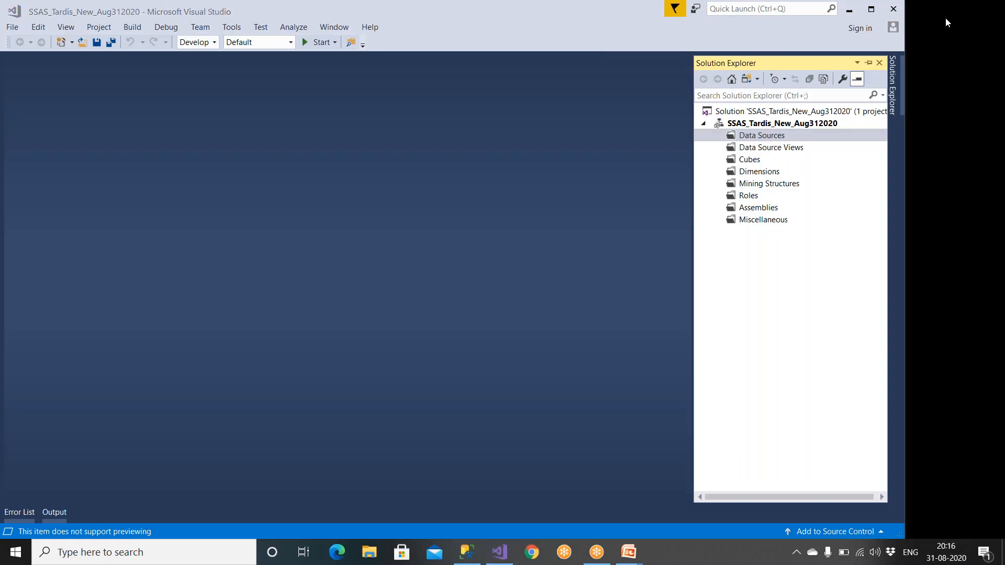
{"action": "left_click", "coordinate": [894, 11]}
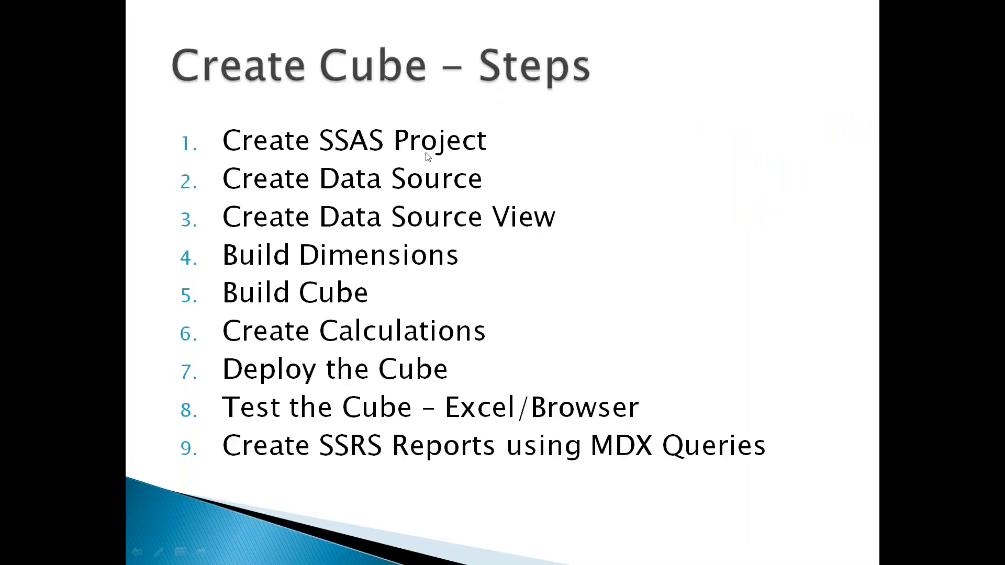
{"action": "key", "text": "super"}
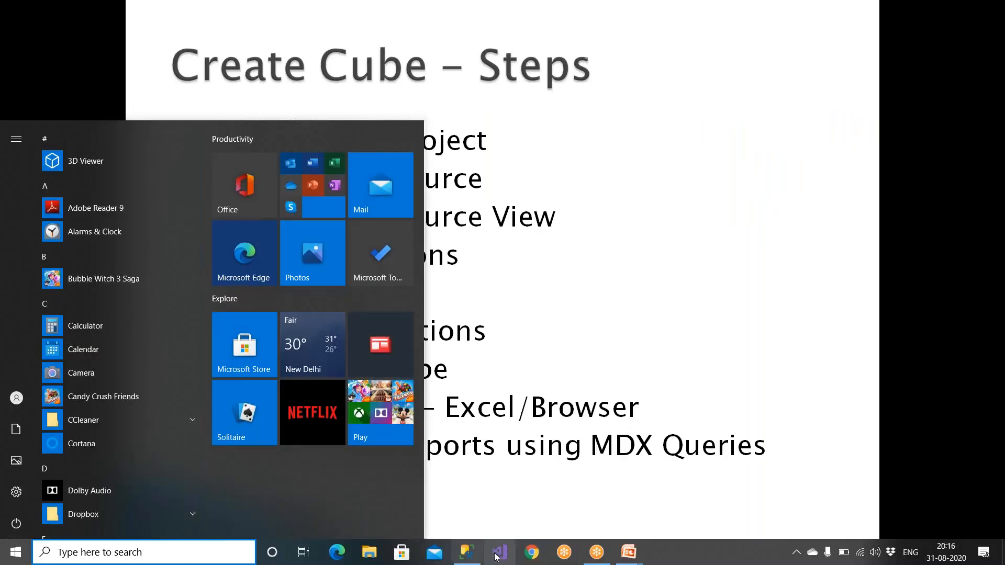
{"action": "left_click", "coordinate": [498, 553]}
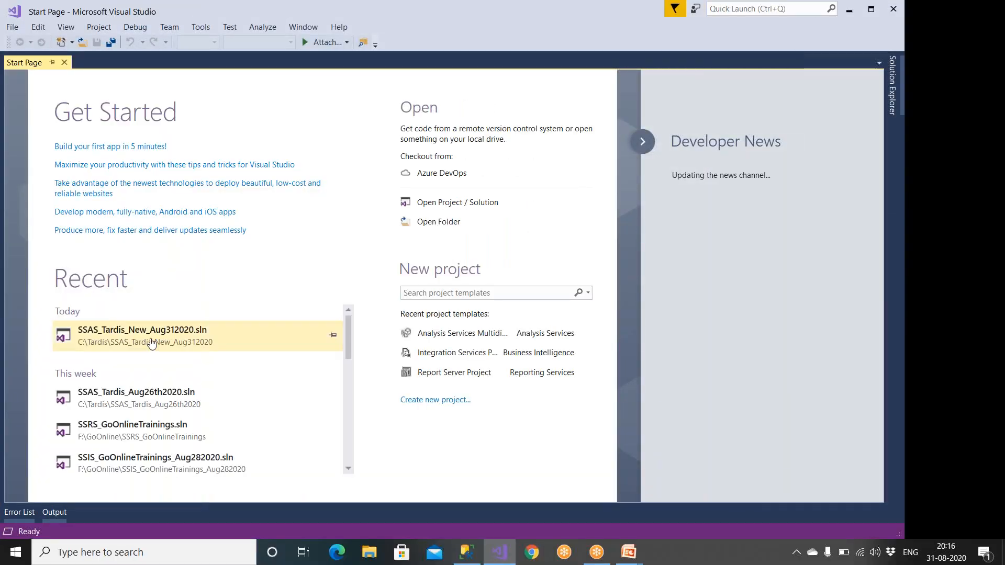
Step: Reopen the recent solution SSAS_Tardis_New_Aug312020.sln and select its Data Sources folder in Solution Explorer
{"action": "left_click", "coordinate": [124, 338]}
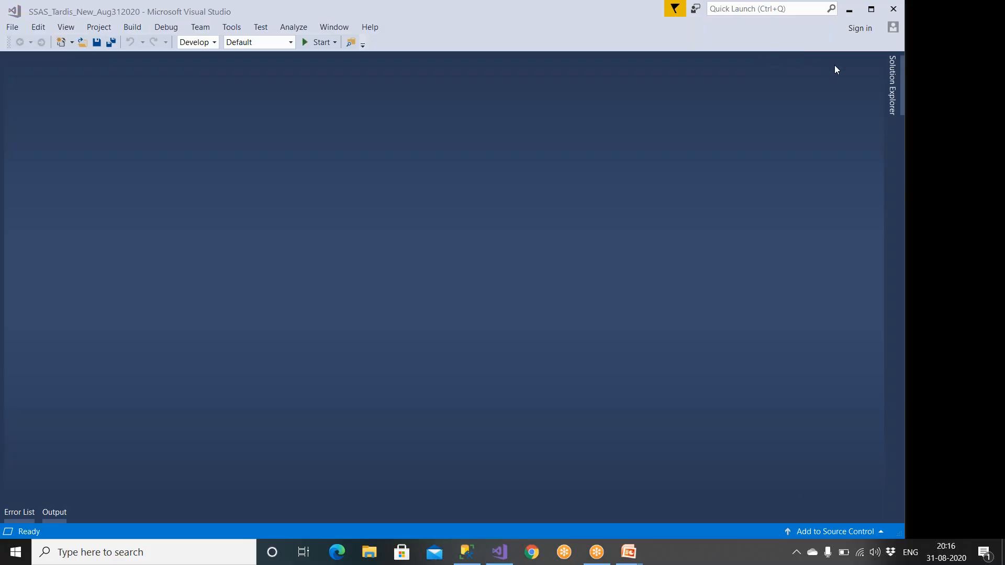
{"action": "left_click", "coordinate": [893, 82]}
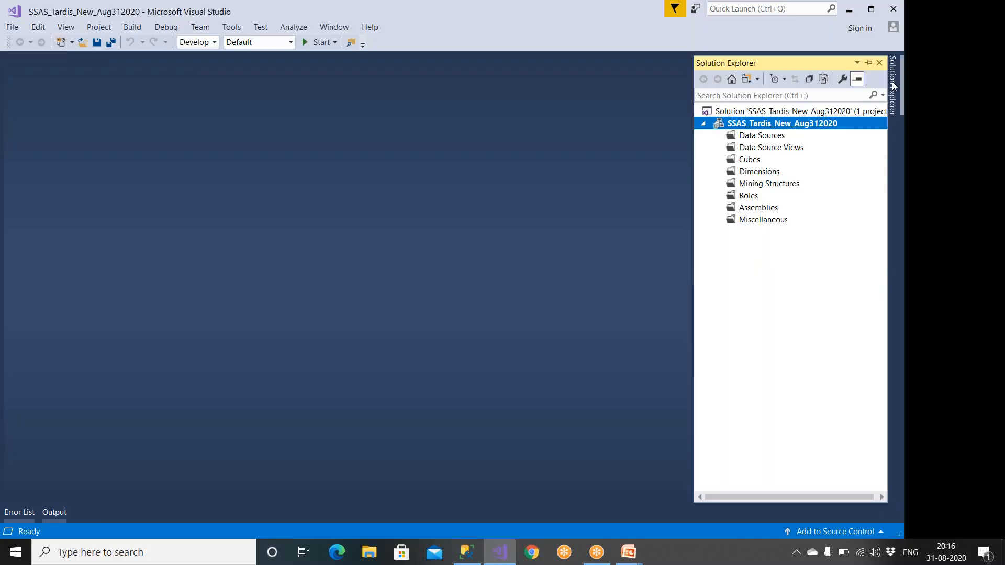
{"action": "left_click", "coordinate": [783, 136]}
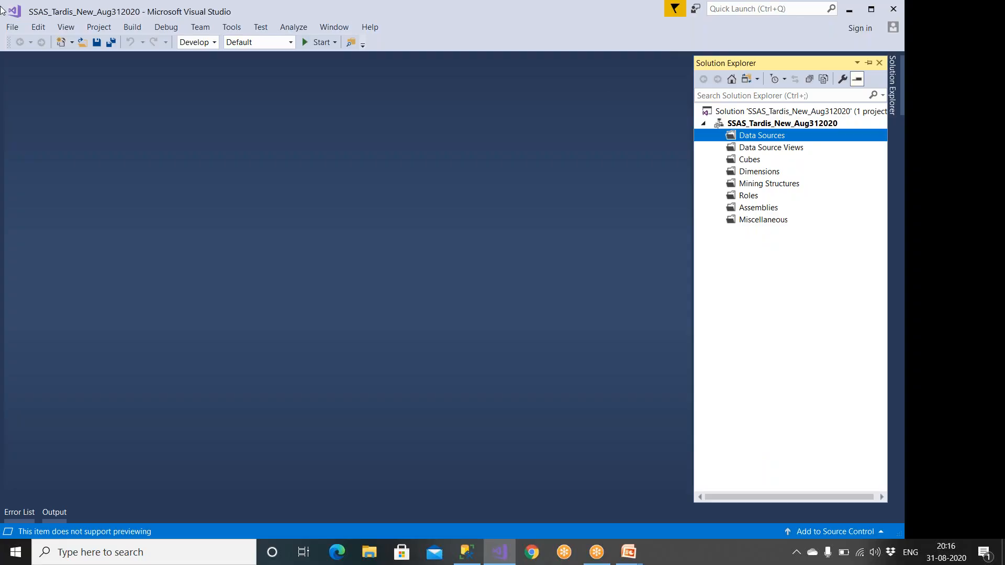
Step: Create an Analysis Services Multidimensional and Data Mining project named SSAS_Tardis_New_UsingViews in C:\Tardis\ as a new solution
{"action": "left_click", "coordinate": [15, 28]}
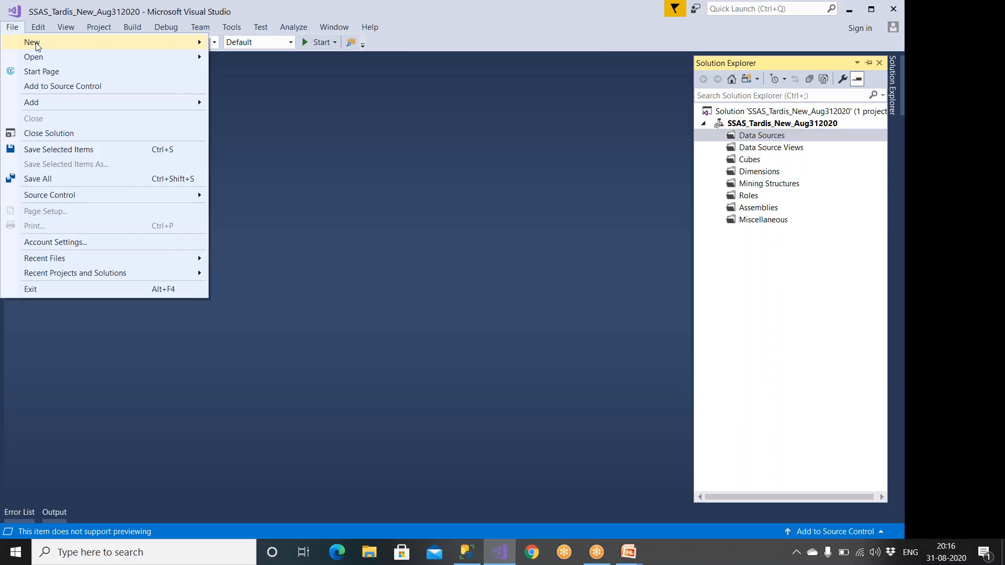
{"action": "mouse_move", "coordinate": [33, 42]}
{"action": "left_click", "coordinate": [271, 46]}
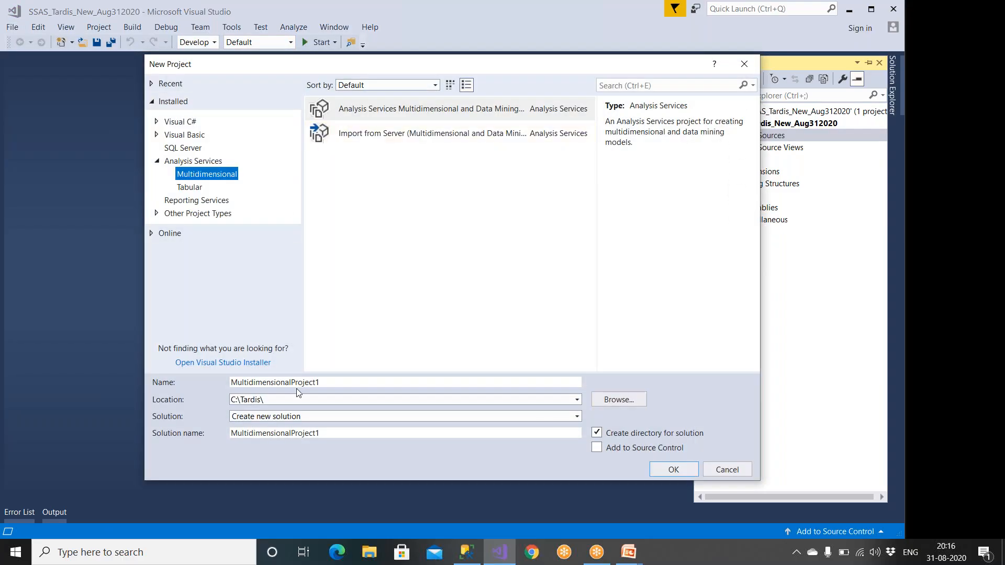
{"action": "left_click_drag", "start_coordinate": [335, 383], "coordinate": [172, 391]}
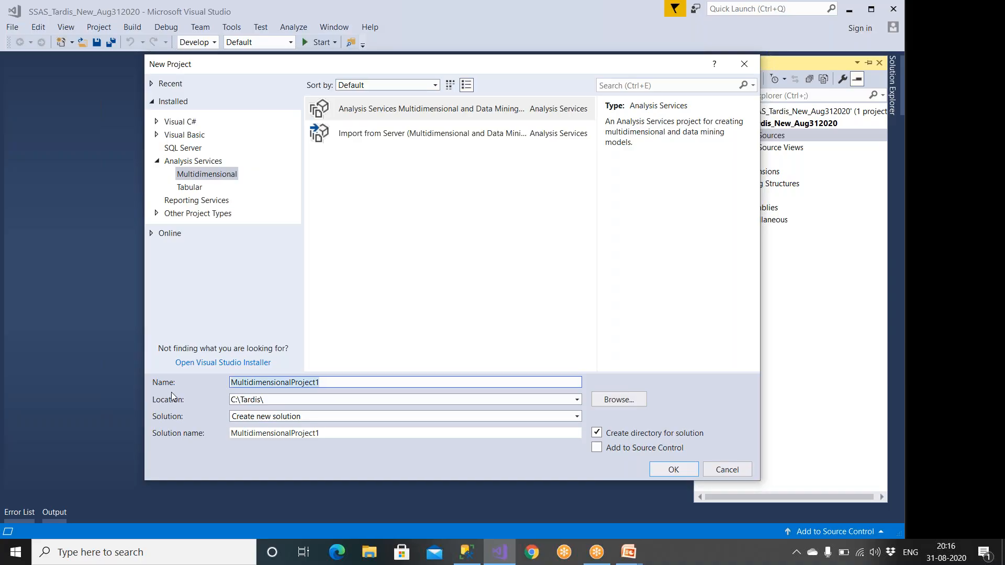
{"action": "type", "text": "SSAS_Tardos"}
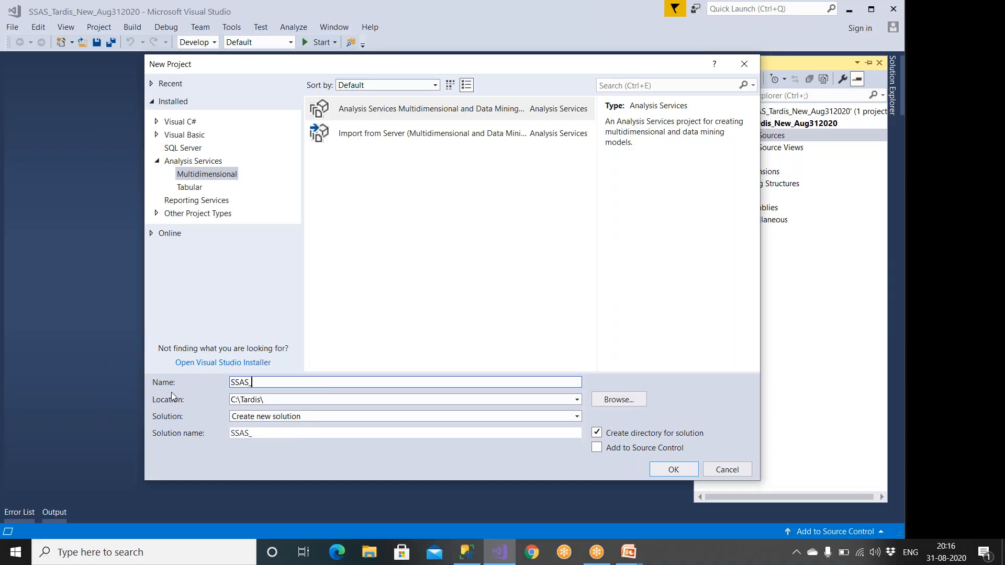
{"action": "key", "text": "BackSpace"}
{"action": "key", "text": "BackSpace"}
{"action": "type", "text": "is_New_USin"}
{"action": "key", "text": "BackSpace"}
{"action": "key", "text": "BackSpace"}
{"action": "key", "text": "BackSpace"}
{"action": "type", "text": "singViews"}
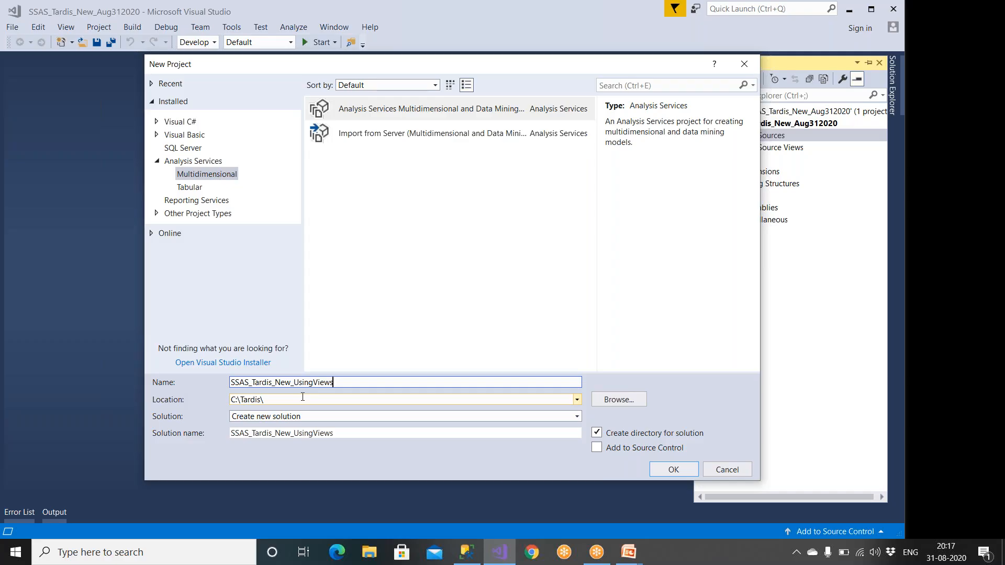
{"action": "left_click", "coordinate": [675, 469]}
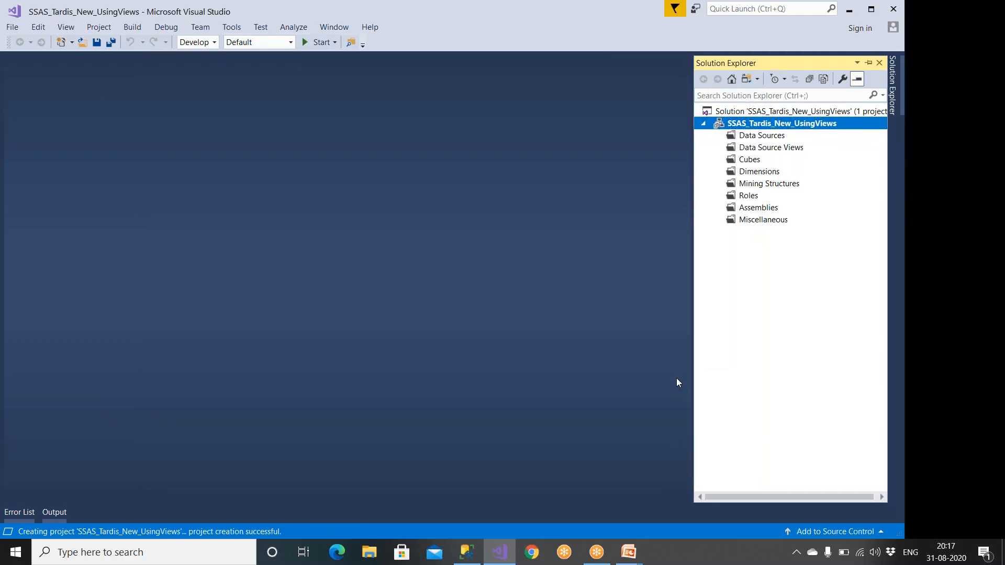
Step: Close Visual Studio with the new project and check the running applications in Task Manager
{"action": "left_click", "coordinate": [748, 139]}
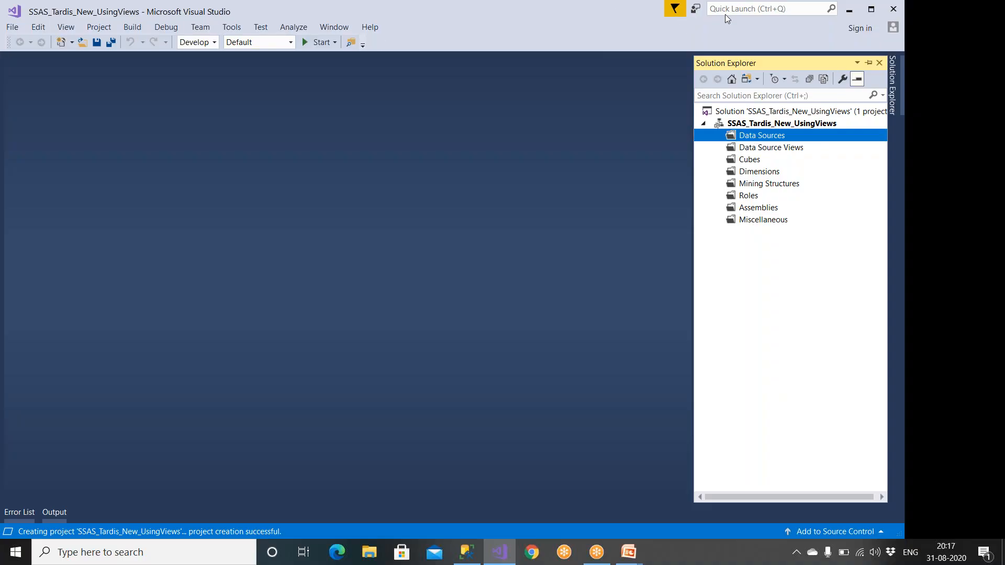
{"action": "left_click", "coordinate": [894, 9]}
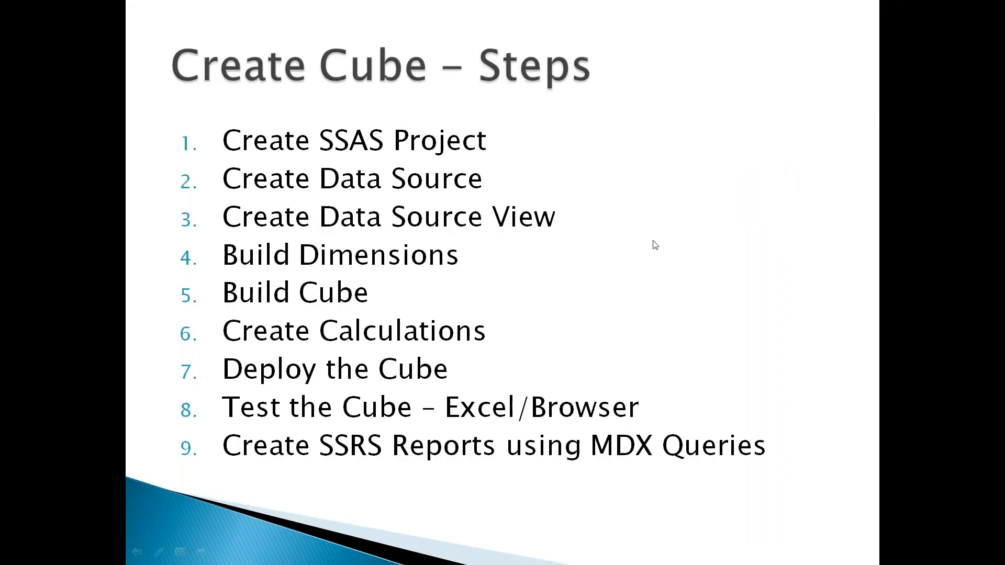
{"action": "key", "text": "super"}
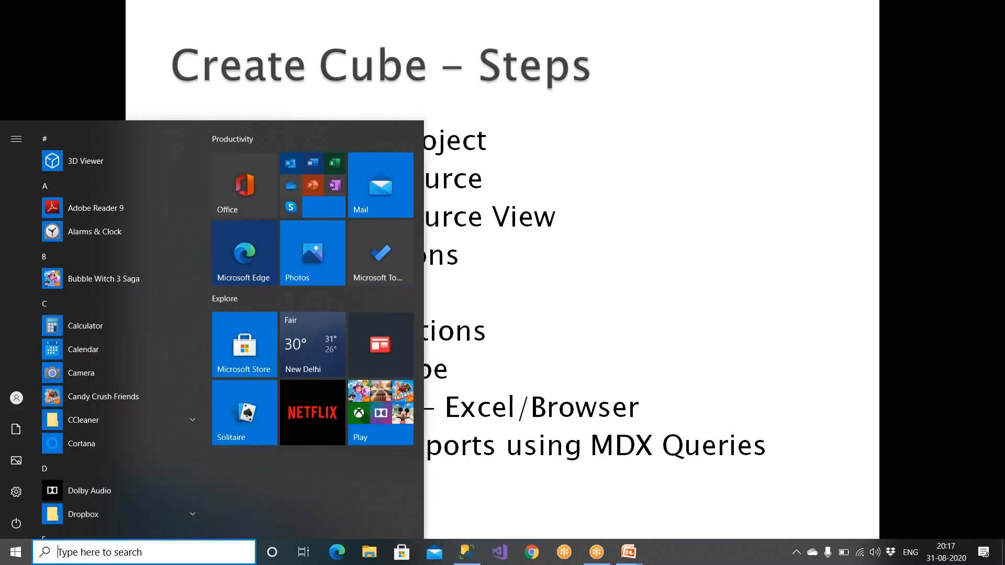
{"action": "right_click", "coordinate": [701, 561]}
{"action": "left_click", "coordinate": [737, 496]}
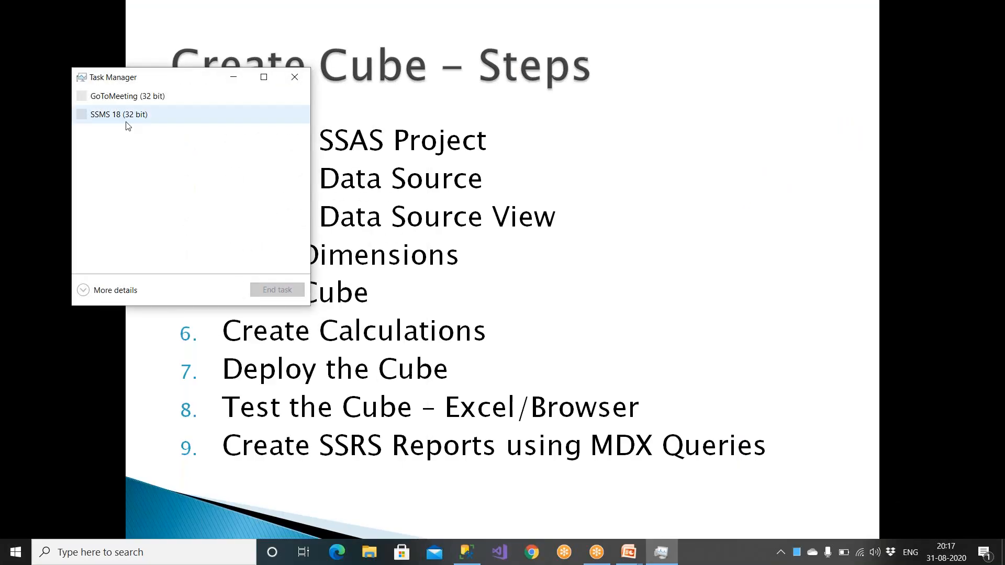
{"action": "left_click", "coordinate": [526, 247]}
Step: Open the Windows Services console and locate the SQL Server services in the list
{"action": "key", "text": "super"}
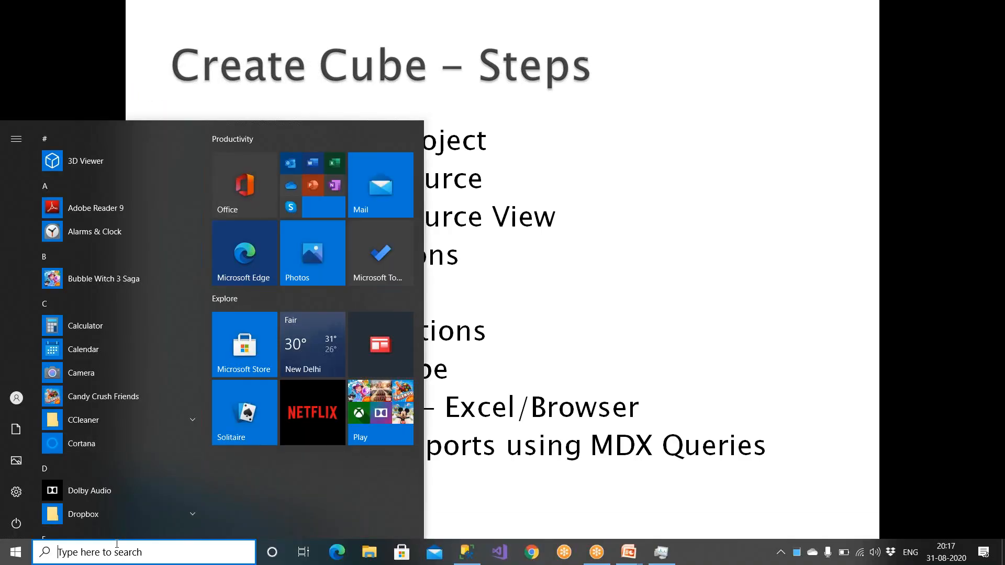
{"action": "left_click", "coordinate": [78, 553]}
{"action": "type", "text": "services"}
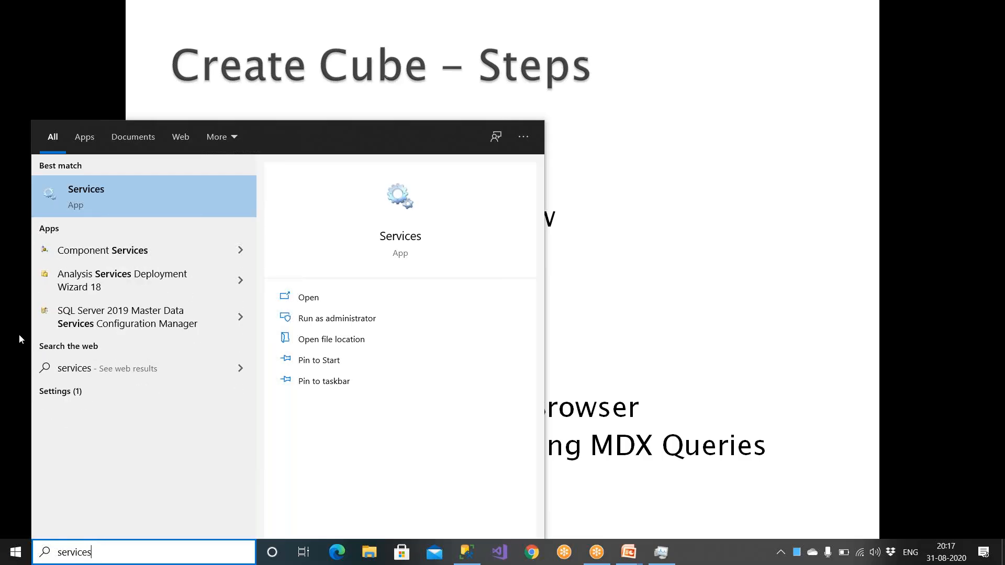
{"action": "left_click", "coordinate": [165, 202]}
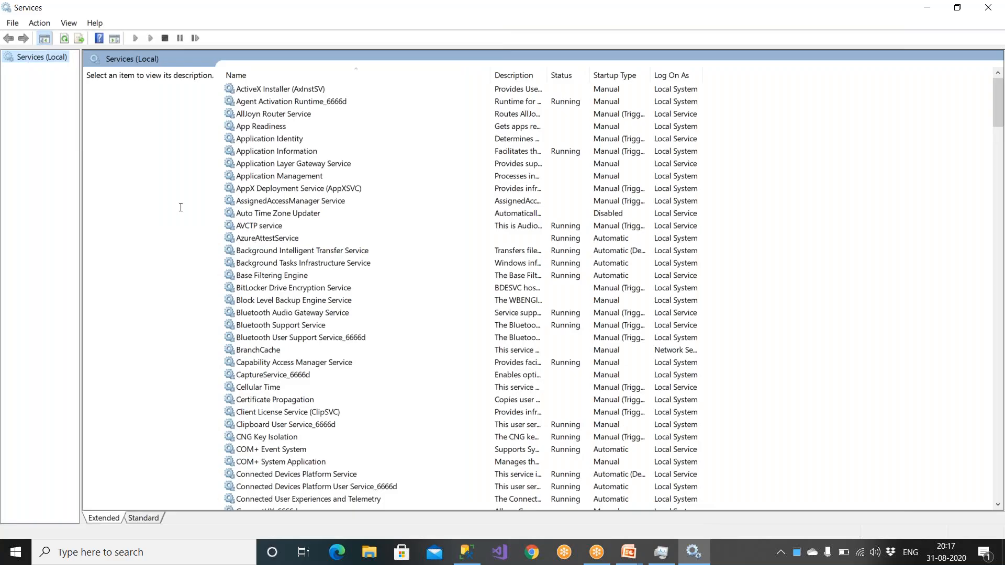
{"action": "left_click", "coordinate": [281, 314]}
{"action": "key", "text": "s"}
{"action": "key", "text": "s"}
{"action": "key", "text": "s"}
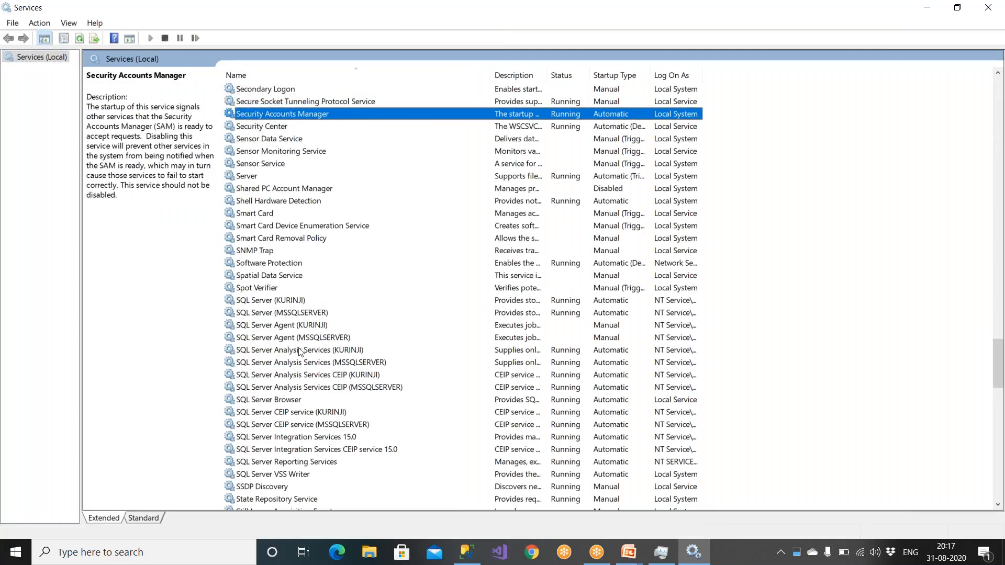
Step: Stop and start the SQL Server Analysis Services CEIP (MSSQLSERVER) service through its properties
{"action": "left_click", "coordinate": [315, 388]}
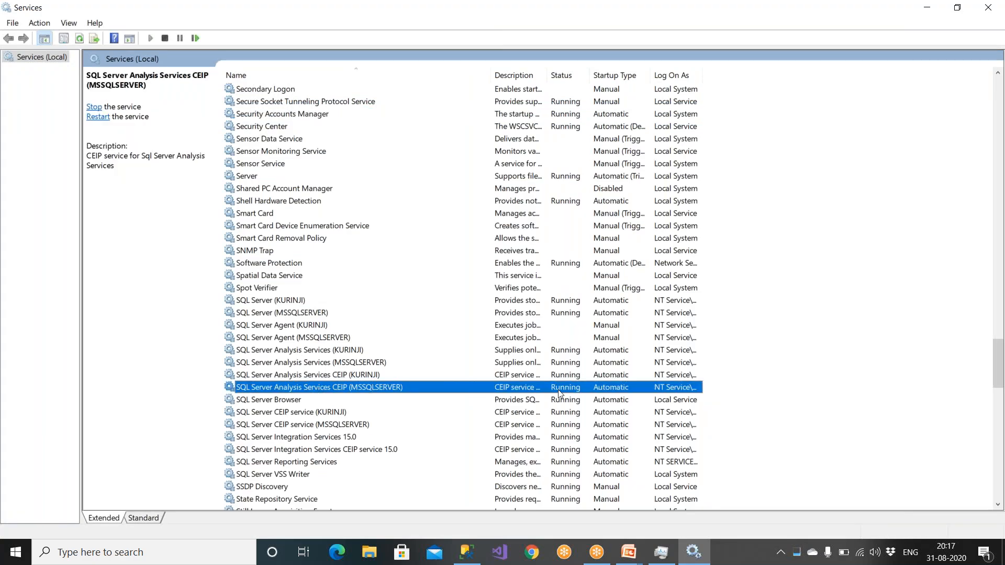
{"action": "double_click", "coordinate": [309, 390]}
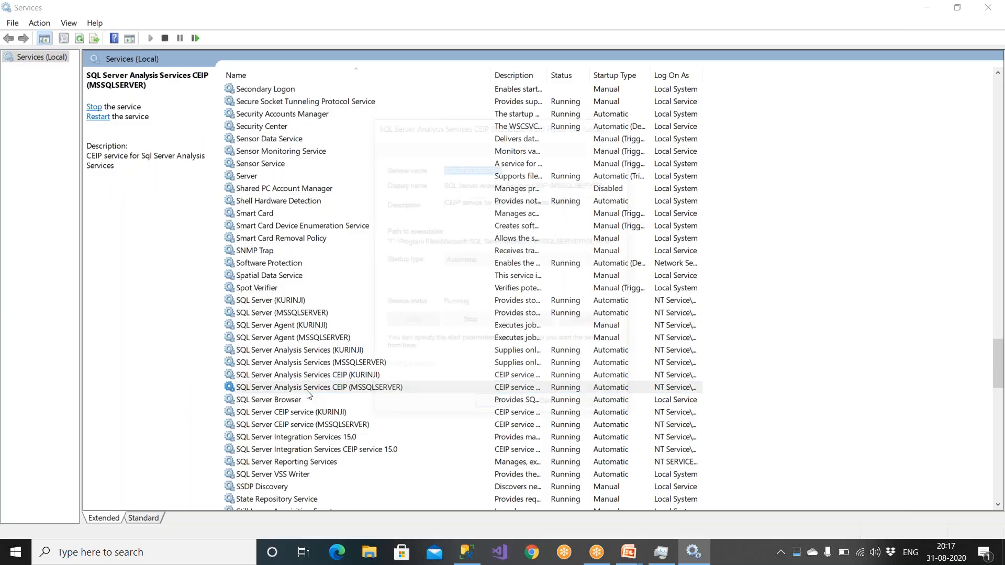
{"action": "left_click", "coordinate": [490, 324]}
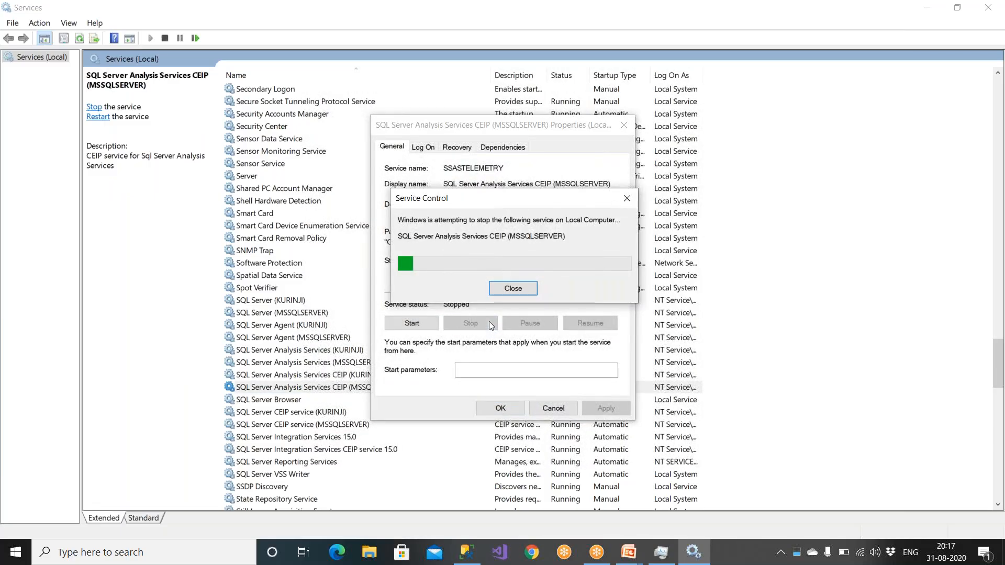
{"action": "left_click", "coordinate": [412, 323]}
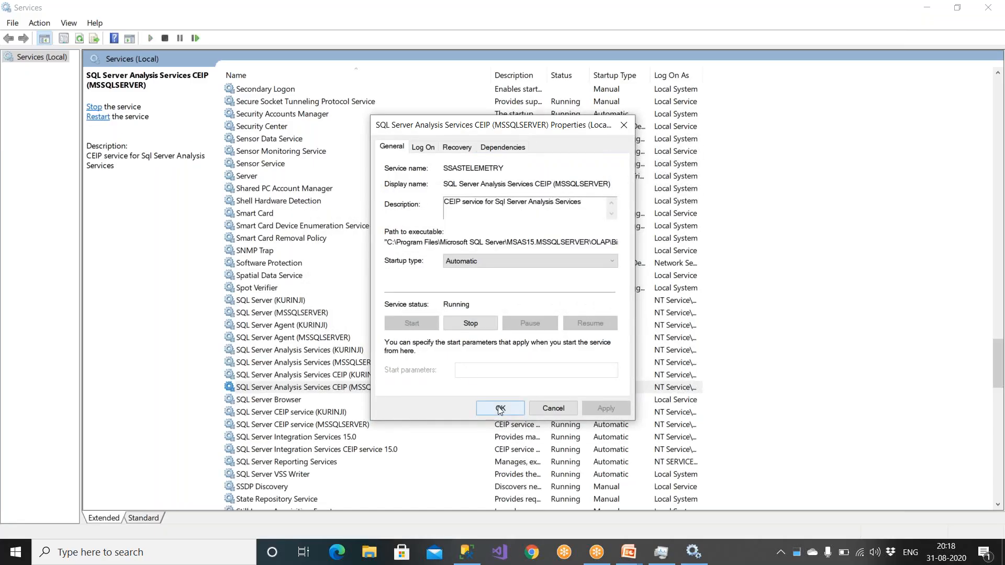
{"action": "left_click", "coordinate": [501, 408]}
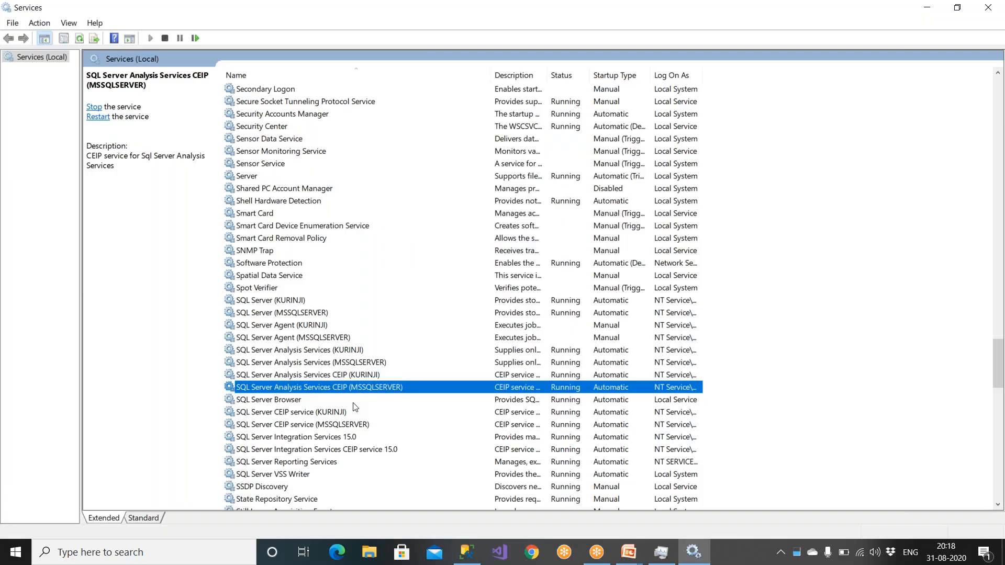
Step: Stop and start the SQL Server Analysis Services CEIP (KURINJI) service
{"action": "left_click", "coordinate": [311, 427]}
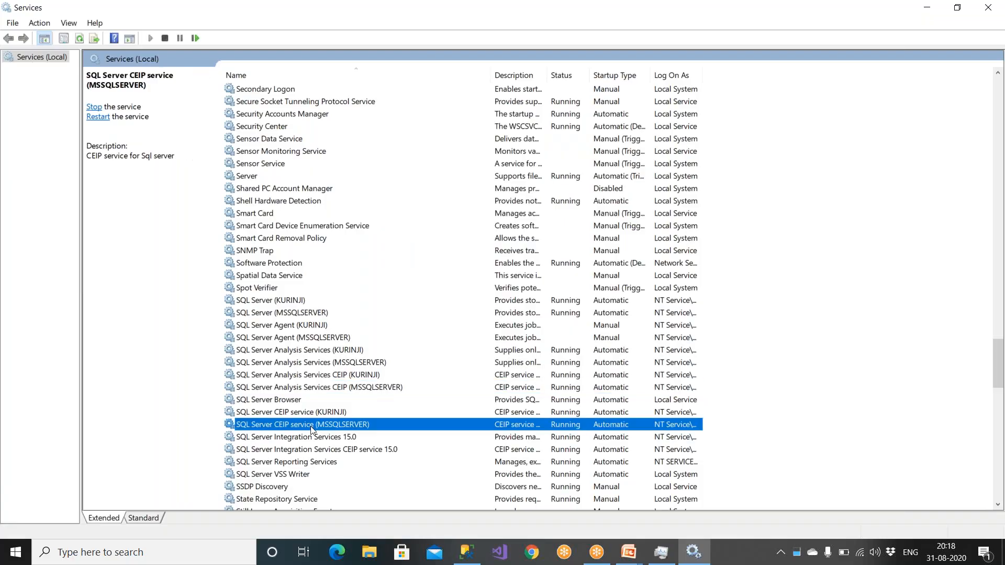
{"action": "left_click", "coordinate": [329, 387]}
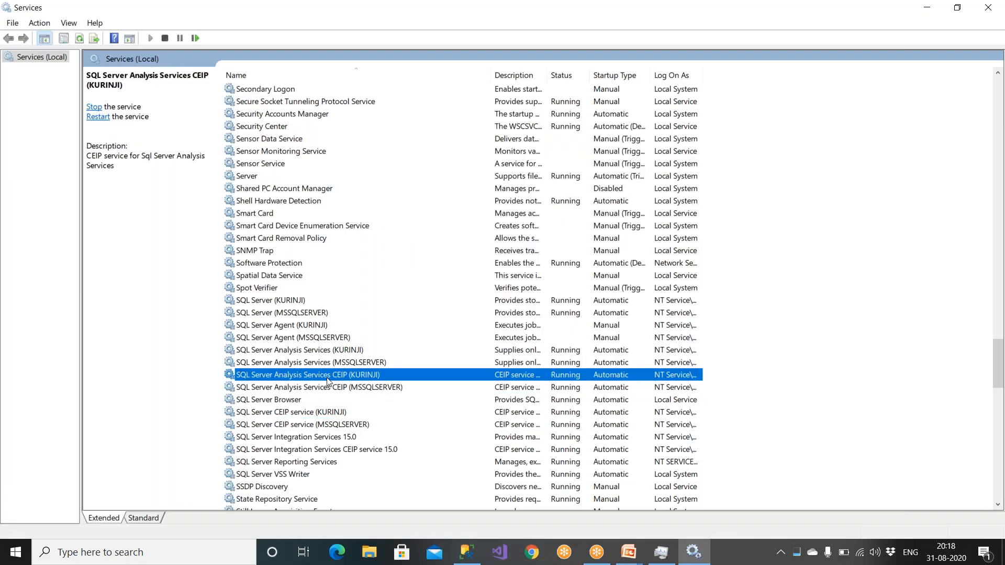
{"action": "right_click", "coordinate": [327, 381]}
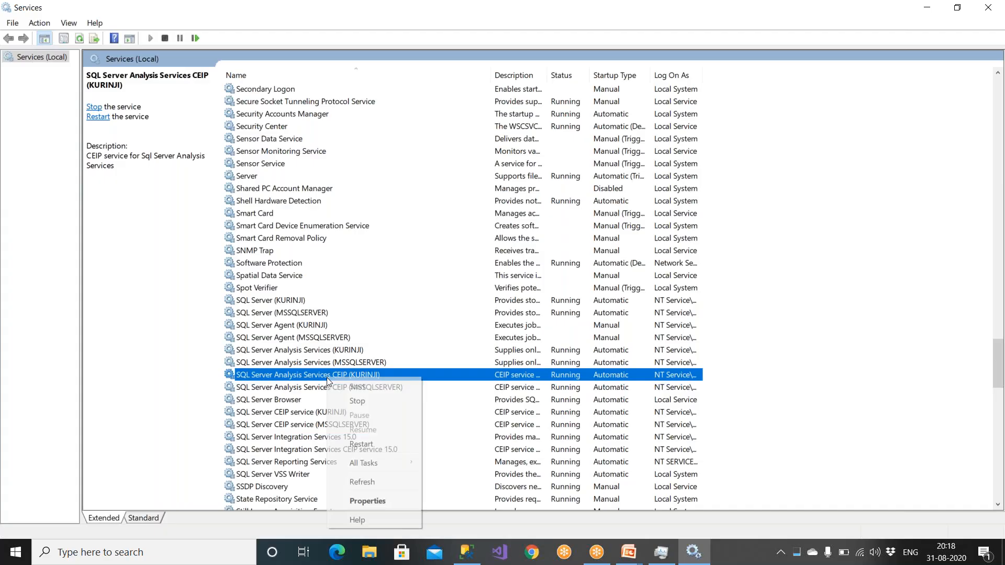
{"action": "left_click", "coordinate": [351, 400]}
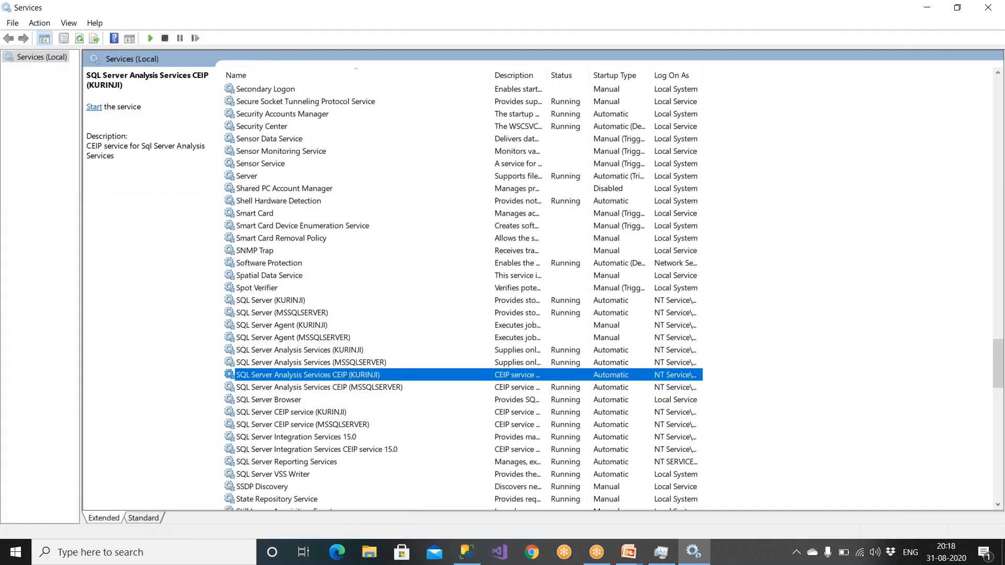
{"action": "right_click", "coordinate": [346, 375]}
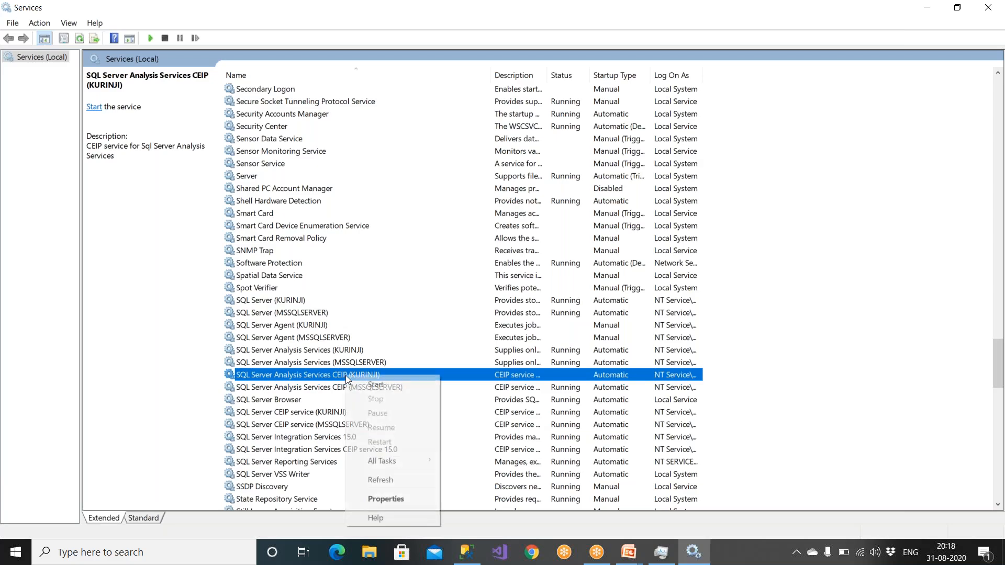
{"action": "left_click", "coordinate": [368, 386]}
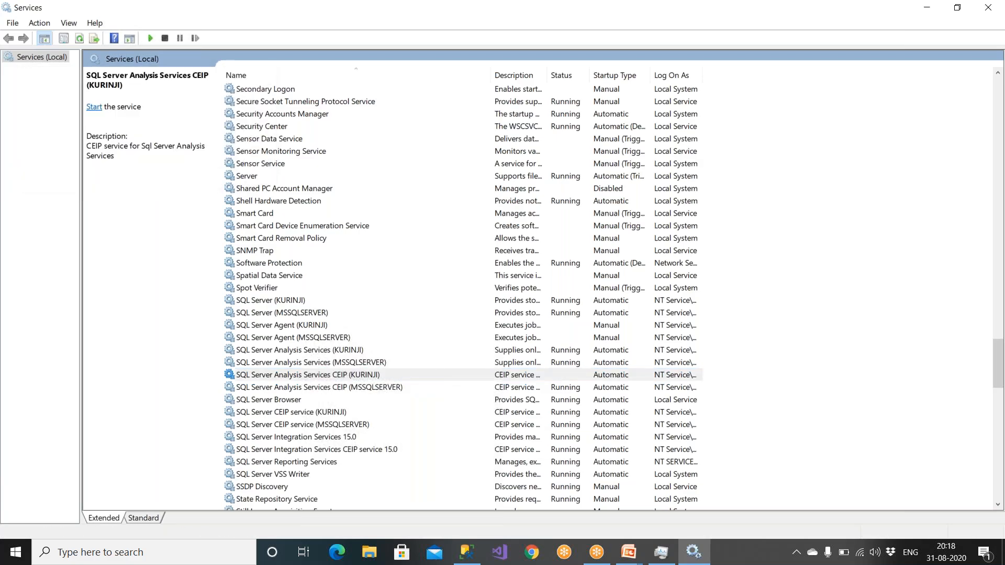
Step: Stop the SQL Server Analysis Services (MSSQLSERVER) service and the SQL Server Analysis Services (KURINJI) service
{"action": "left_click", "coordinate": [350, 365]}
{"action": "right_click", "coordinate": [350, 366]}
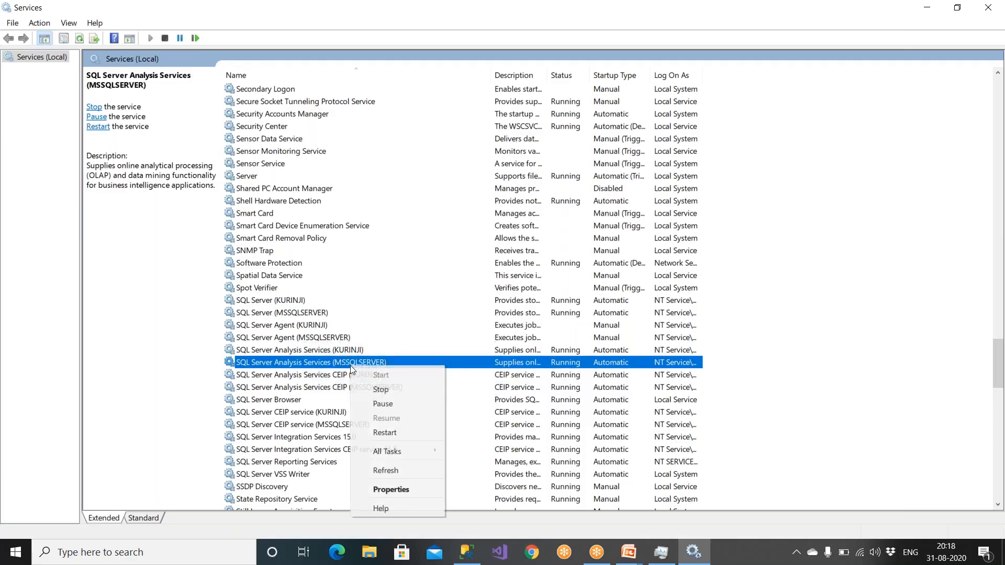
{"action": "left_click", "coordinate": [378, 390]}
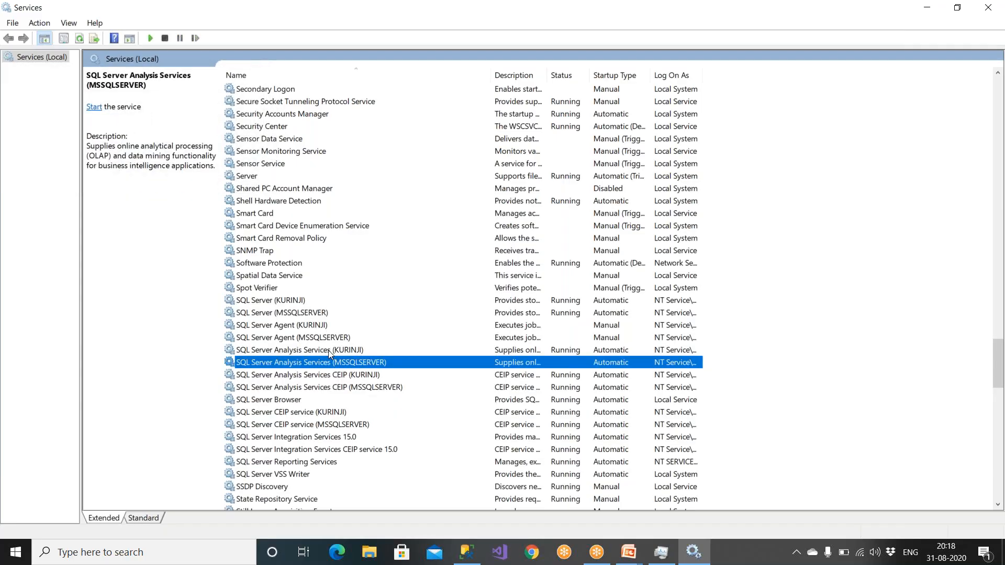
{"action": "left_click", "coordinate": [328, 350]}
{"action": "right_click", "coordinate": [328, 350]}
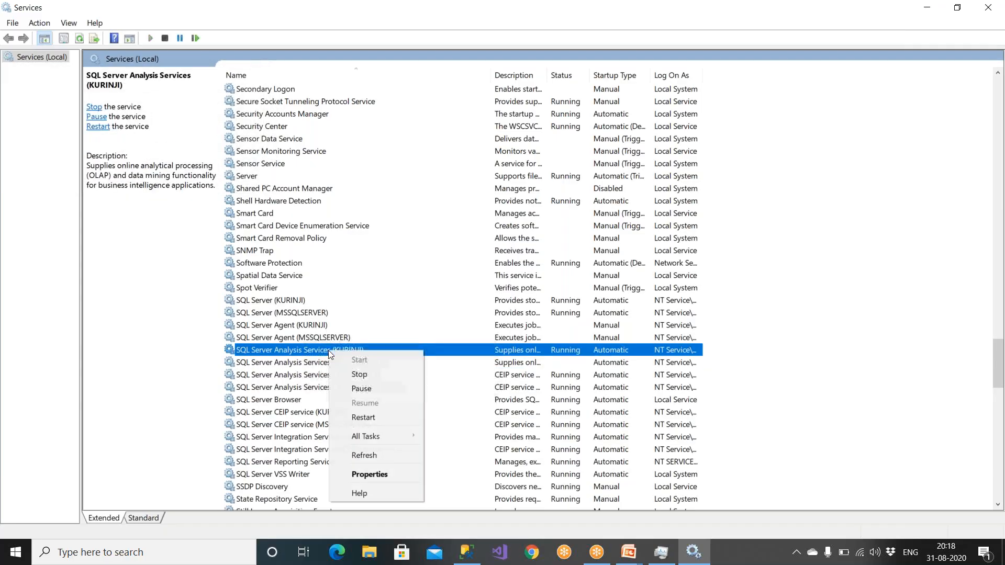
{"action": "left_click", "coordinate": [359, 375]}
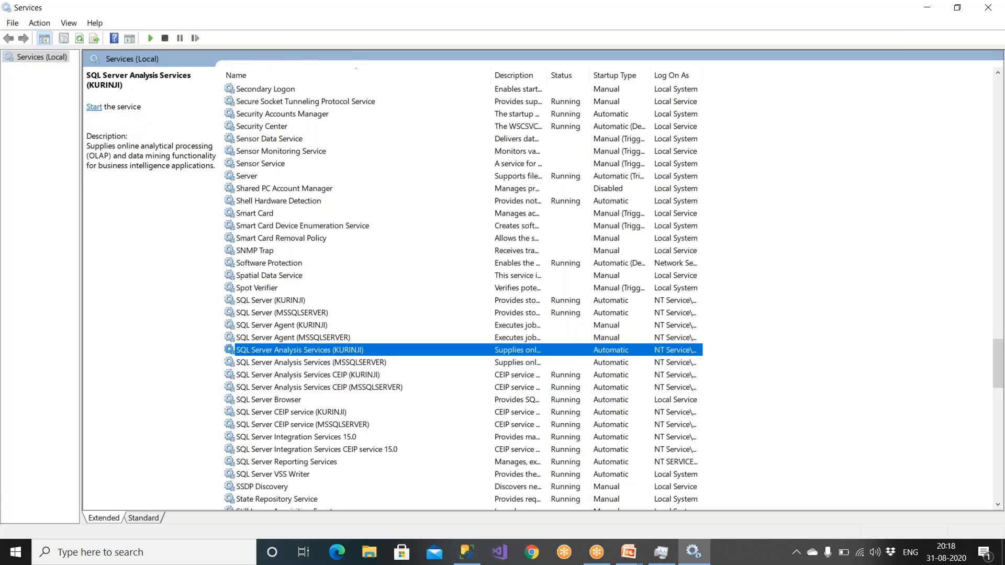
Step: Start the SQL Server Analysis Services (KURINJI) service and the SQL Server Analysis Services (MSSQLSERVER) service again
{"action": "right_click", "coordinate": [331, 349]}
{"action": "left_click", "coordinate": [343, 358]}
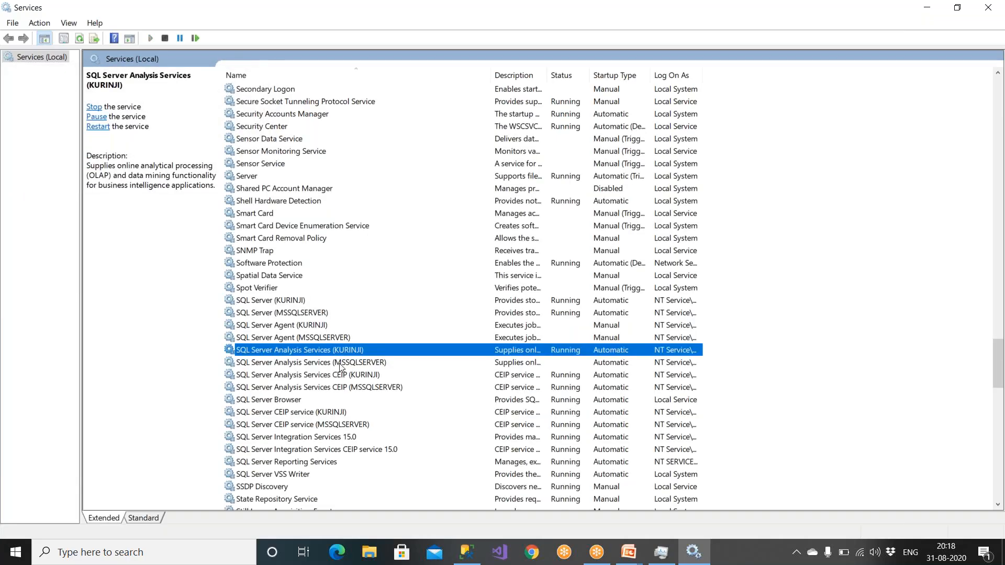
{"action": "left_click", "coordinate": [339, 363]}
{"action": "right_click", "coordinate": [338, 363]}
{"action": "left_click", "coordinate": [350, 374]}
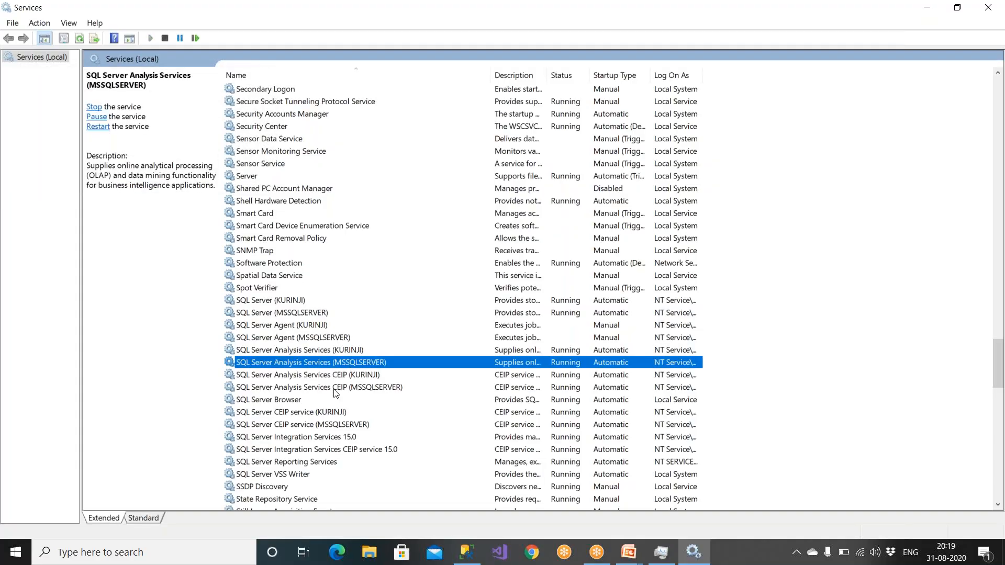
{"action": "left_click", "coordinate": [335, 388]}
{"action": "left_click", "coordinate": [336, 376]}
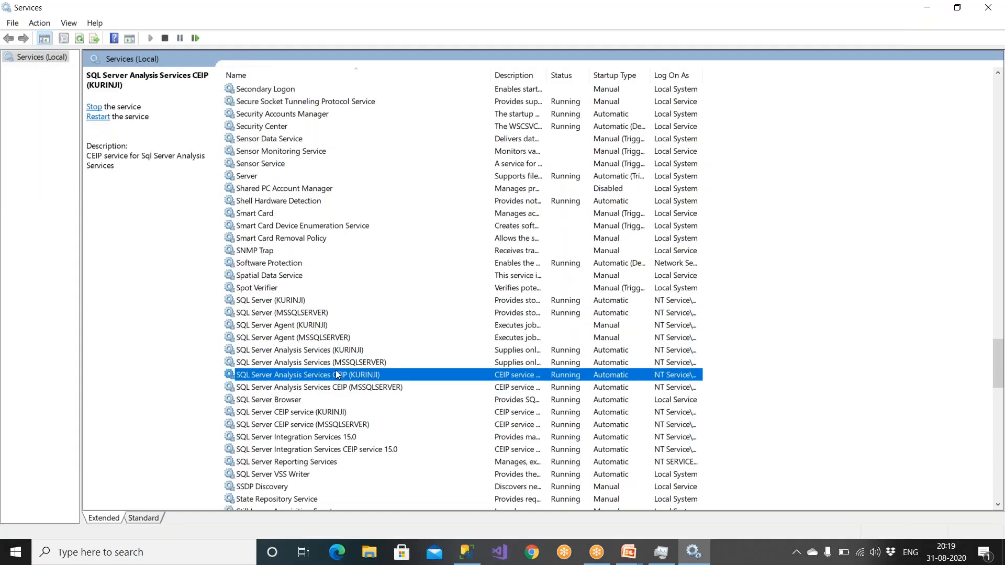
Step: Switch to Visual Studio, open the recent solution SSAS_Tardis_New_UsingViews.sln and select its Data Sources folder in Solution Explorer
{"action": "left_click", "coordinate": [467, 552]}
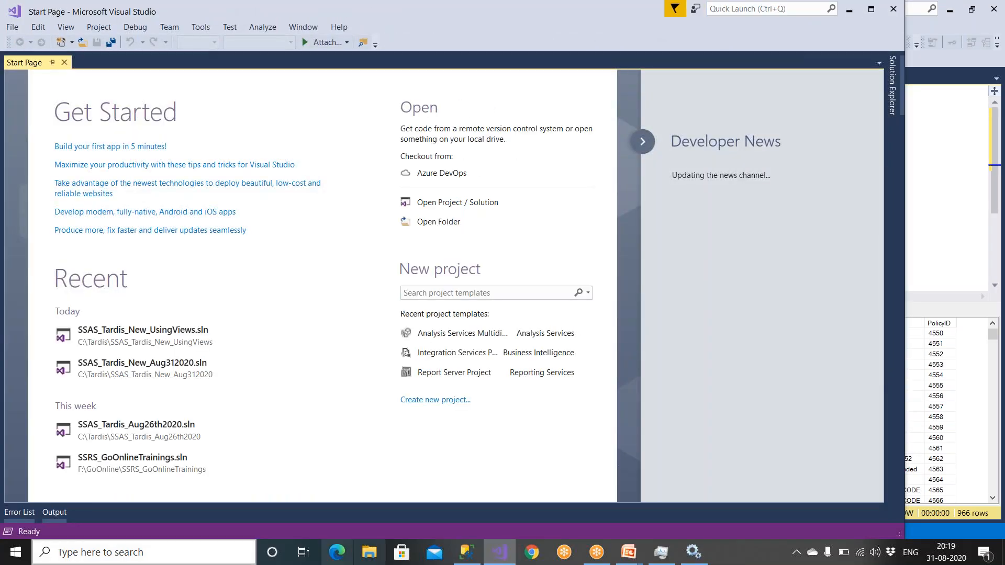
{"action": "left_click", "coordinate": [145, 328]}
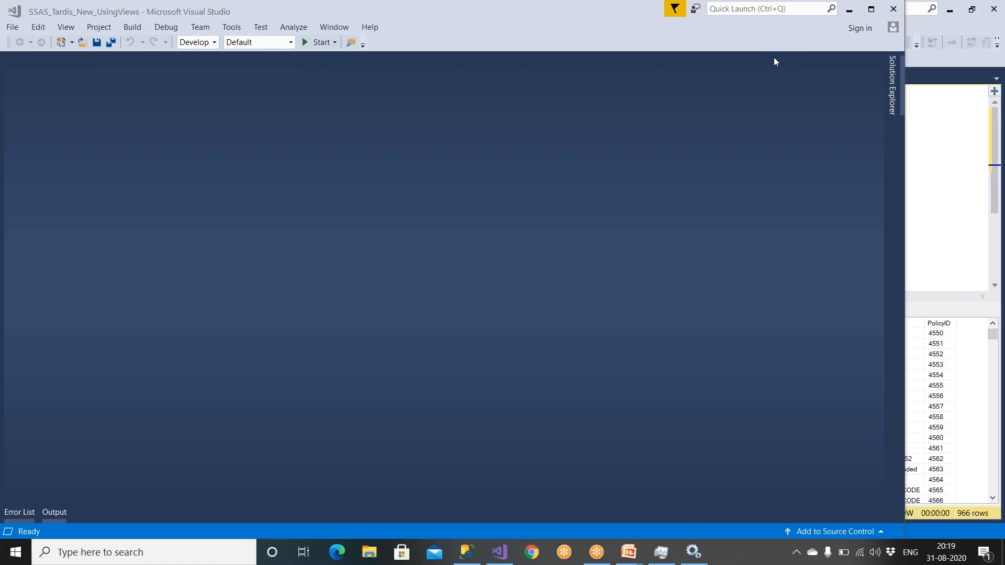
{"action": "left_click", "coordinate": [892, 83]}
{"action": "left_click", "coordinate": [785, 139]}
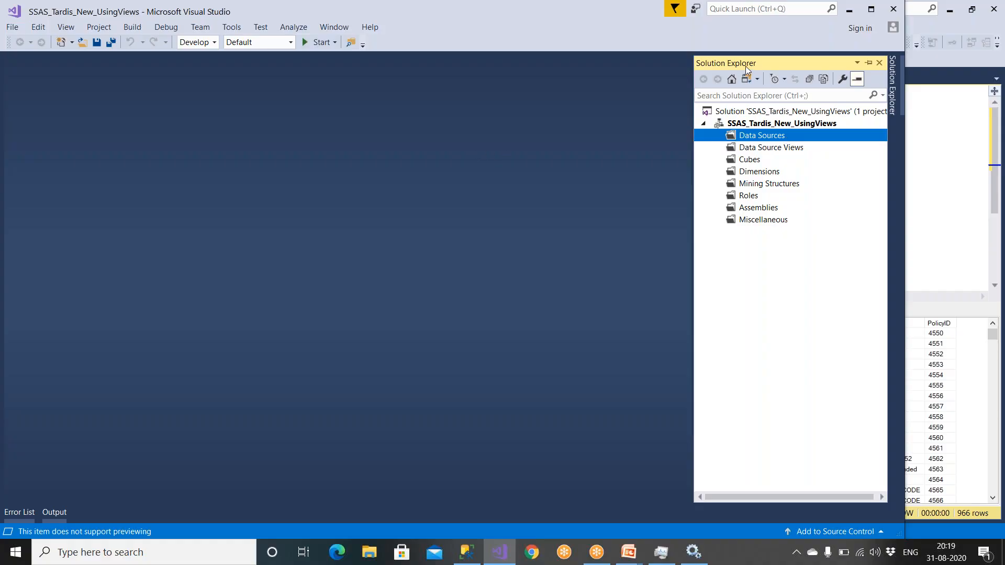
Step: Delete the Src_TARDISDW.ds data source and the dsv_TARDISDW.dsv data source view from the SSAS_TardisDW_Test project
{"action": "left_click", "coordinate": [738, 23]}
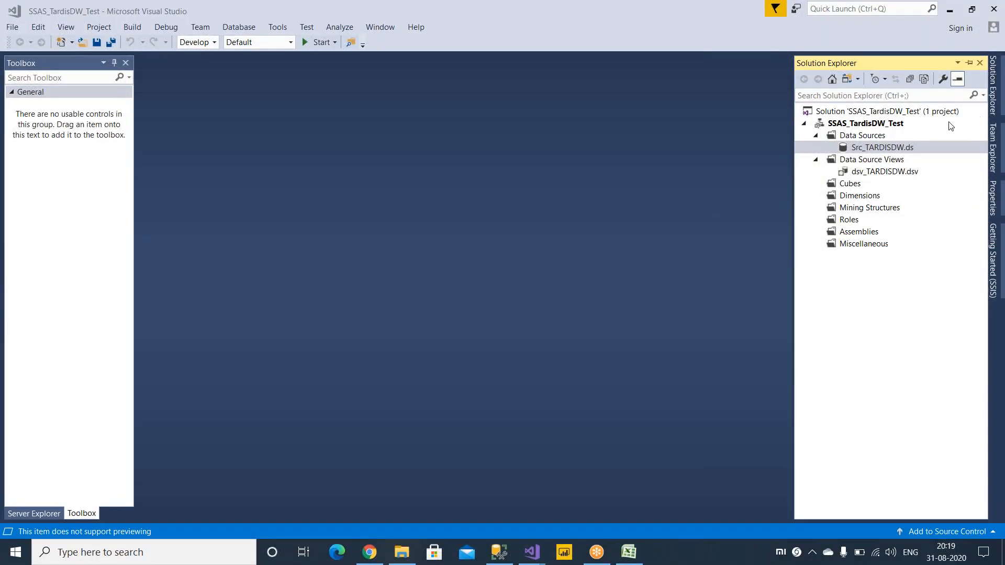
{"action": "right_click", "coordinate": [866, 149]}
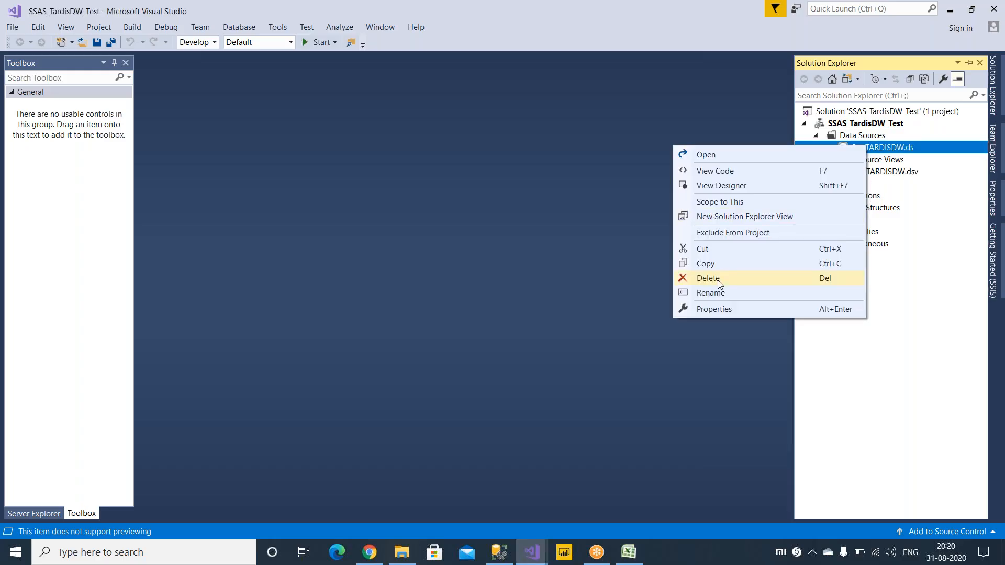
{"action": "left_click", "coordinate": [719, 277]}
{"action": "left_click", "coordinate": [551, 370]}
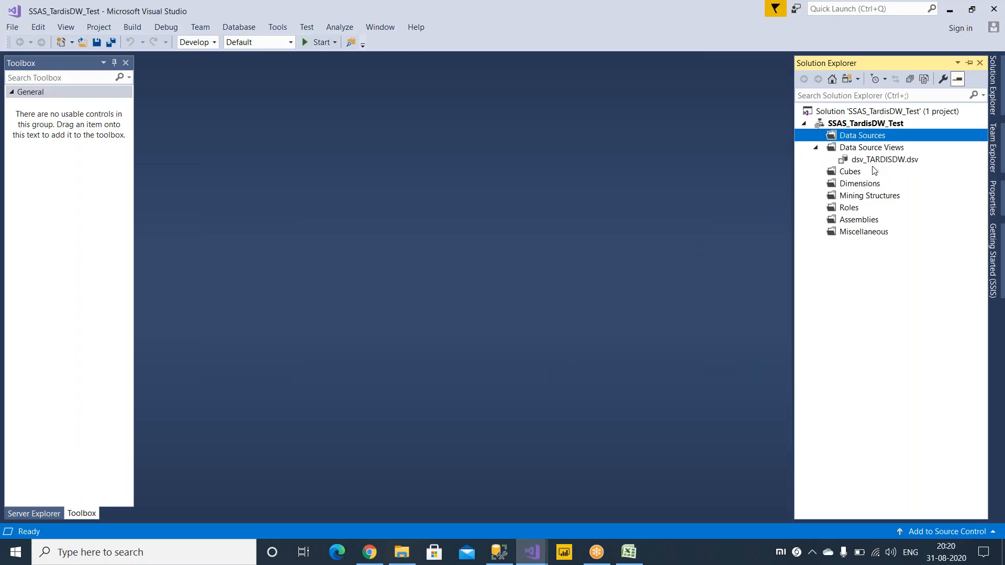
{"action": "right_click", "coordinate": [880, 159]}
{"action": "left_click", "coordinate": [729, 293]}
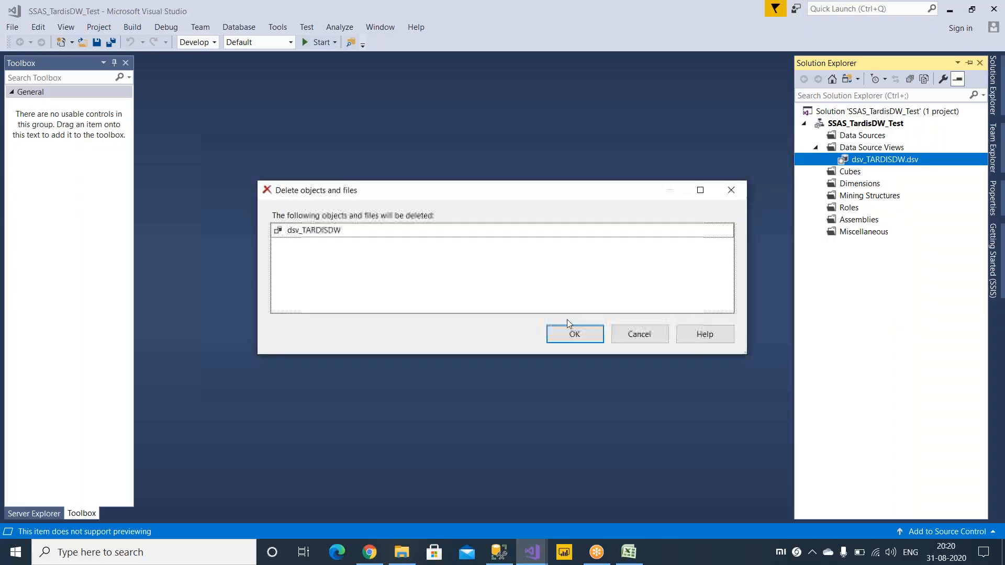
{"action": "left_click", "coordinate": [566, 331]}
Step: Start a new data source based on a new connection to server "." and database TARDISDW
{"action": "left_click", "coordinate": [873, 137]}
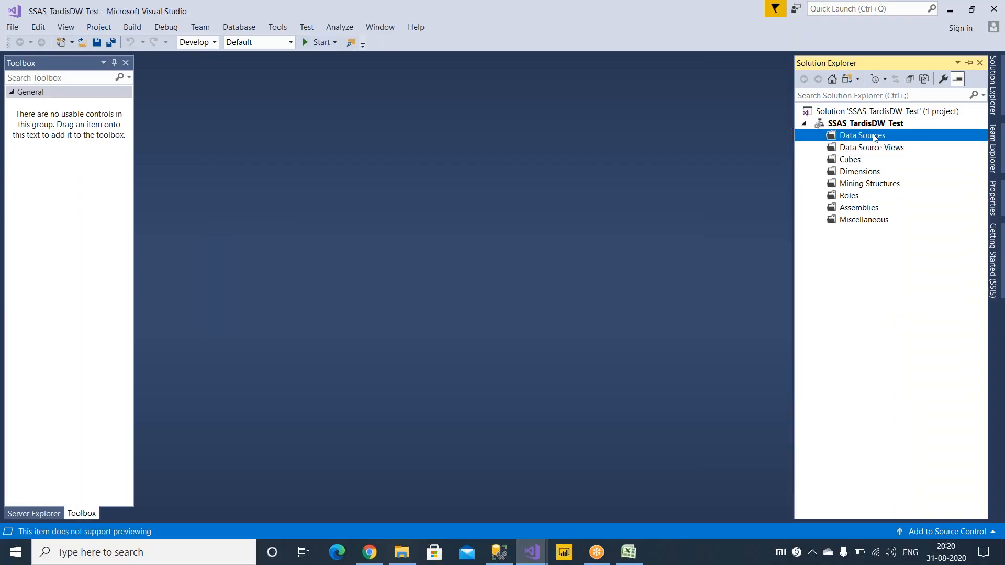
{"action": "right_click", "coordinate": [874, 137]}
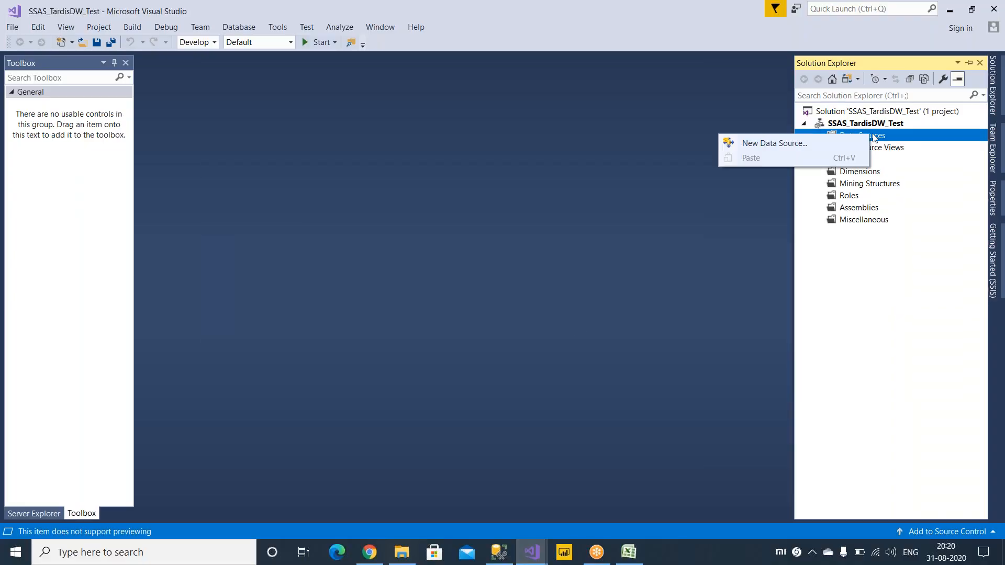
{"action": "left_click", "coordinate": [801, 147]}
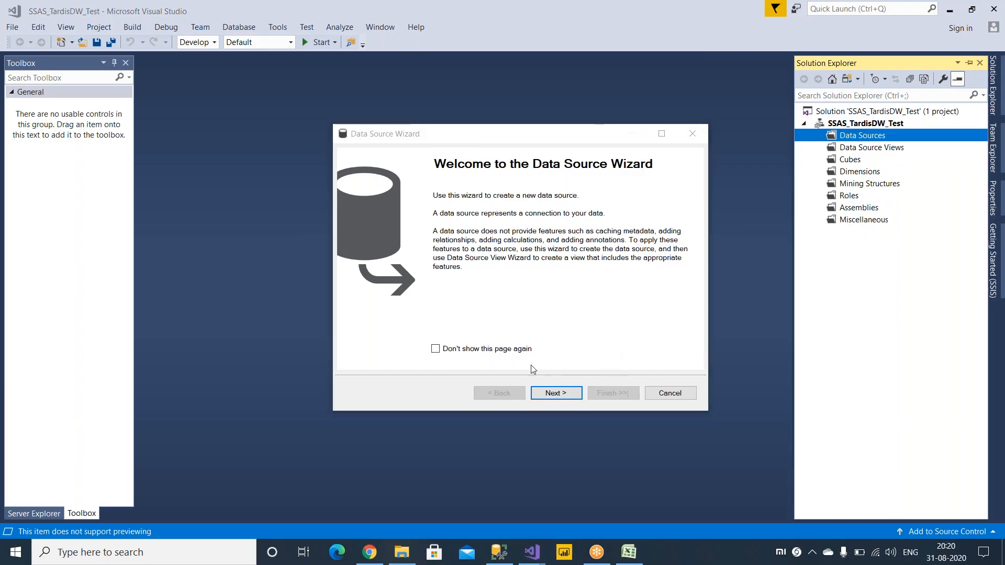
{"action": "left_click", "coordinate": [552, 393]}
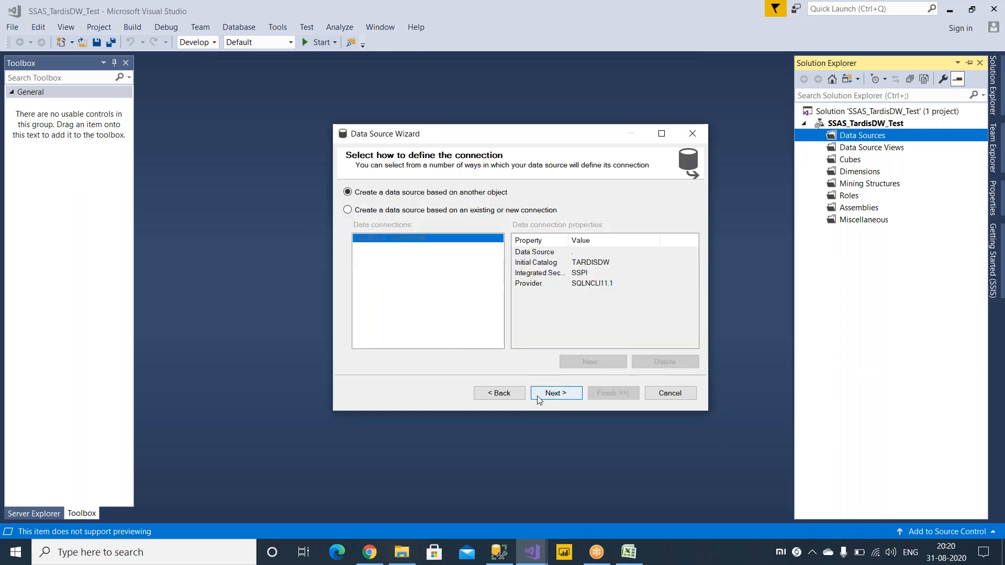
{"action": "left_click", "coordinate": [406, 212]}
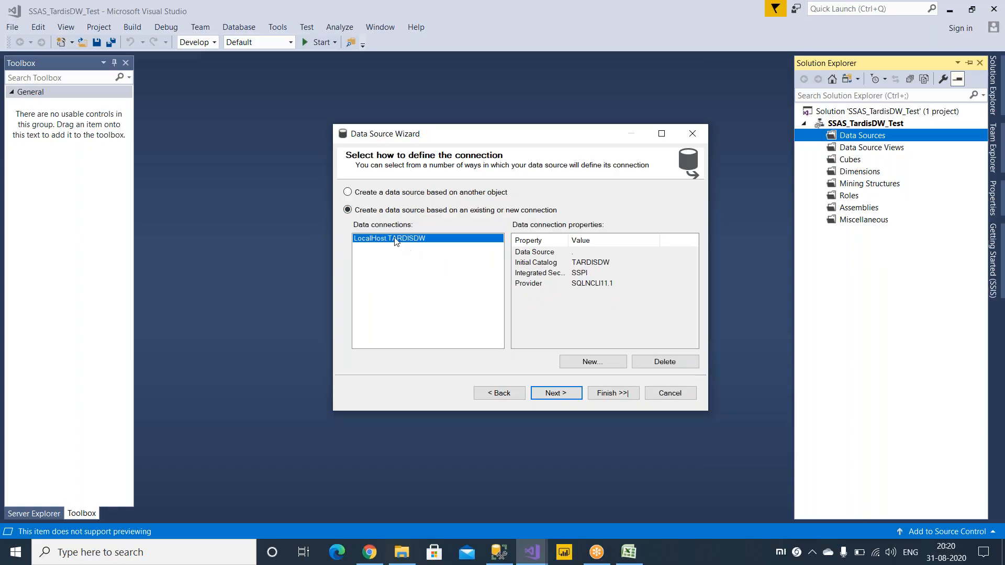
{"action": "left_click", "coordinate": [590, 365]}
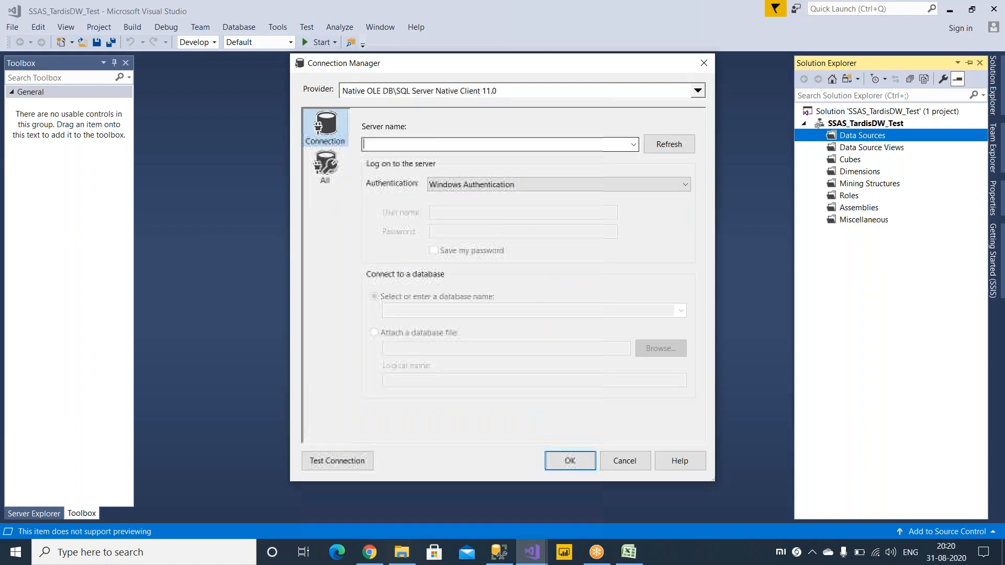
{"action": "type", "text": "."}
{"action": "left_click", "coordinate": [337, 460]}
{"action": "left_click", "coordinate": [676, 293]}
{"action": "left_click", "coordinate": [680, 310]}
{"action": "left_click", "coordinate": [404, 287]}
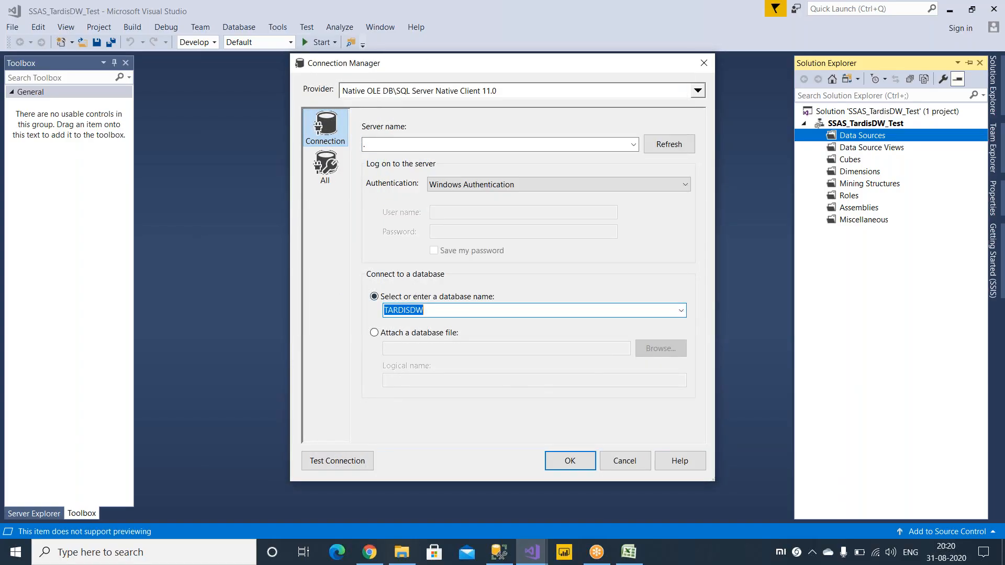
{"action": "left_click", "coordinate": [570, 461]}
Step: Set the data source's impersonation to use the service account, and finish it under the name Ds_TARDIS
{"action": "left_click", "coordinate": [558, 394]}
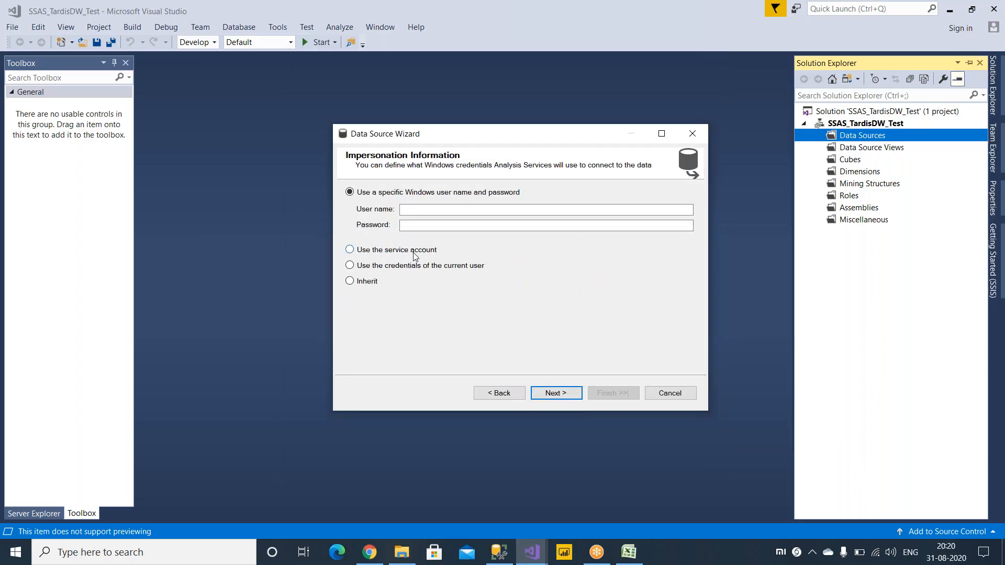
{"action": "left_click", "coordinate": [414, 252]}
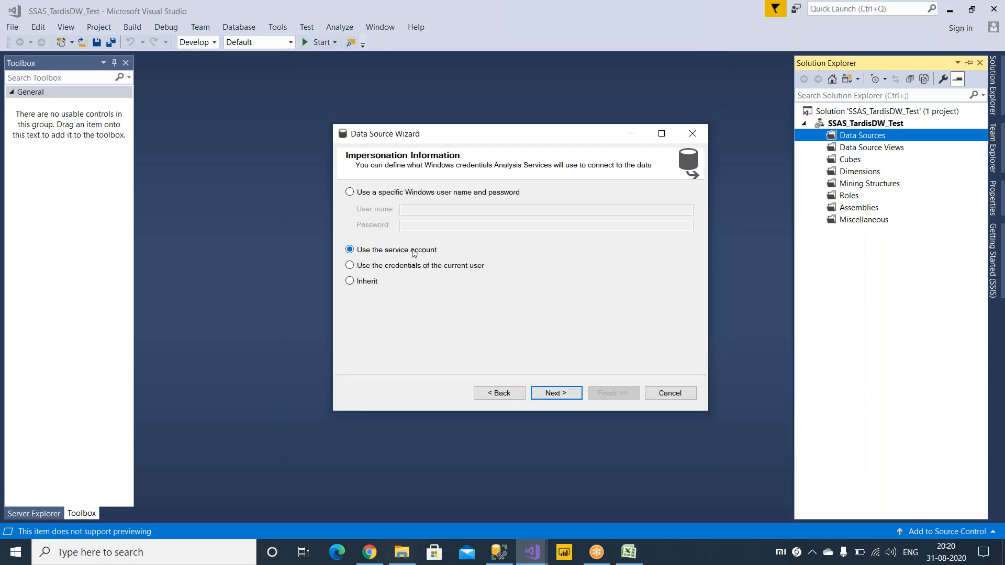
{"action": "left_click", "coordinate": [573, 393]}
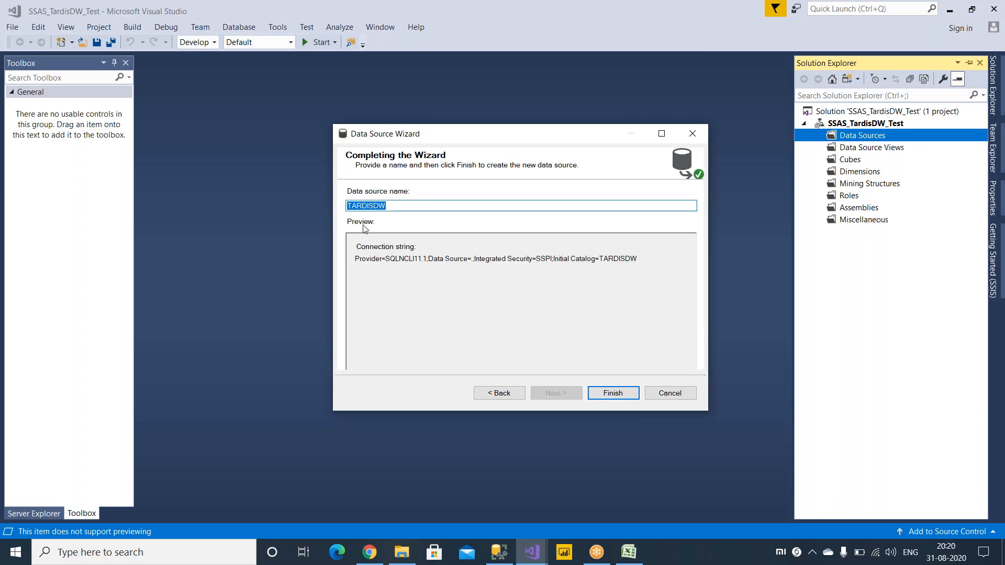
{"action": "left_click", "coordinate": [350, 207]}
{"action": "type", "text": "Ds_"}
{"action": "left_click", "coordinate": [610, 395]}
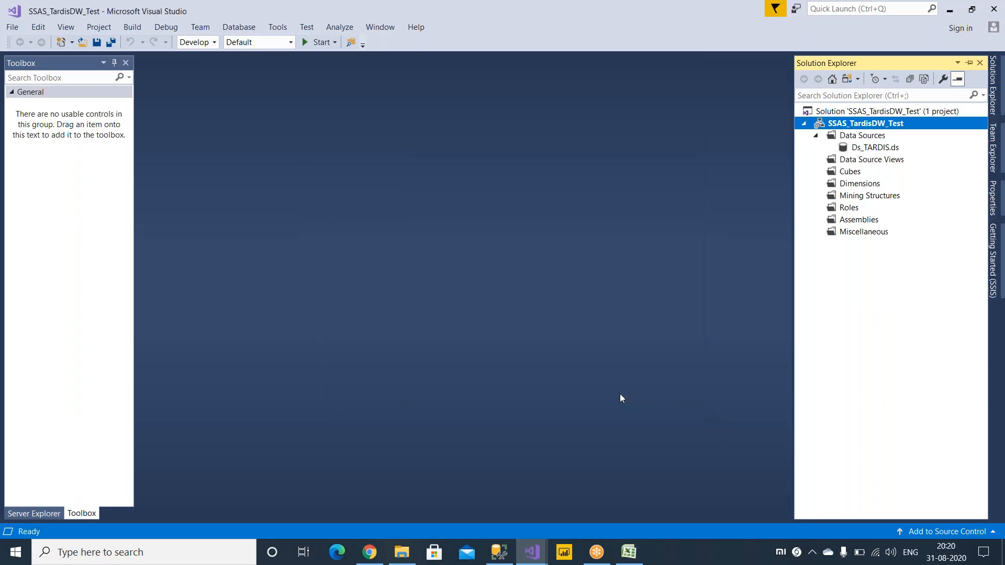
Step: Start a new data source view based on Ds_TARDIS, up to the selection of tables and views
{"action": "left_click", "coordinate": [874, 162]}
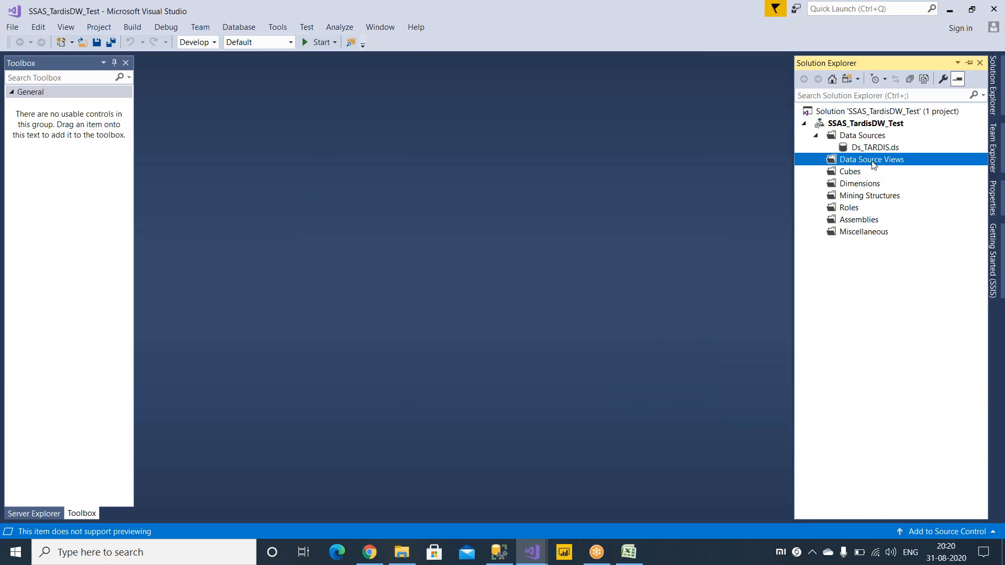
{"action": "right_click", "coordinate": [872, 162]}
{"action": "left_click", "coordinate": [790, 169]}
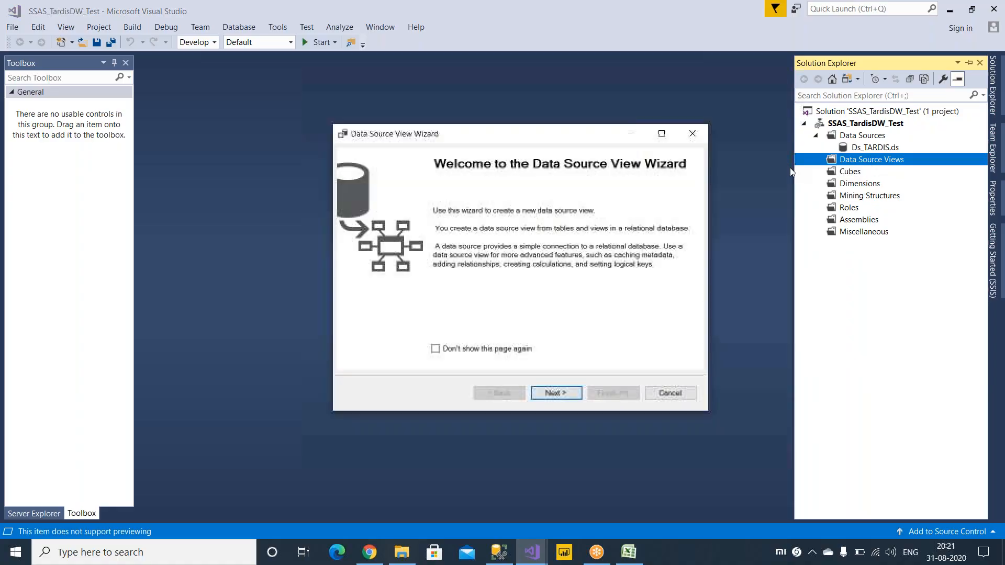
{"action": "left_click", "coordinate": [561, 395]}
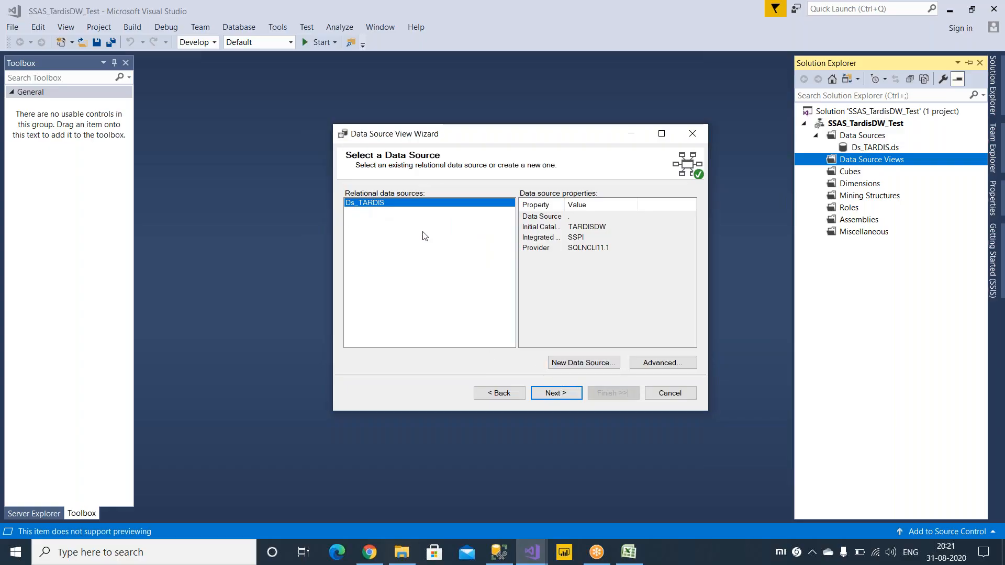
{"action": "left_click", "coordinate": [553, 394]}
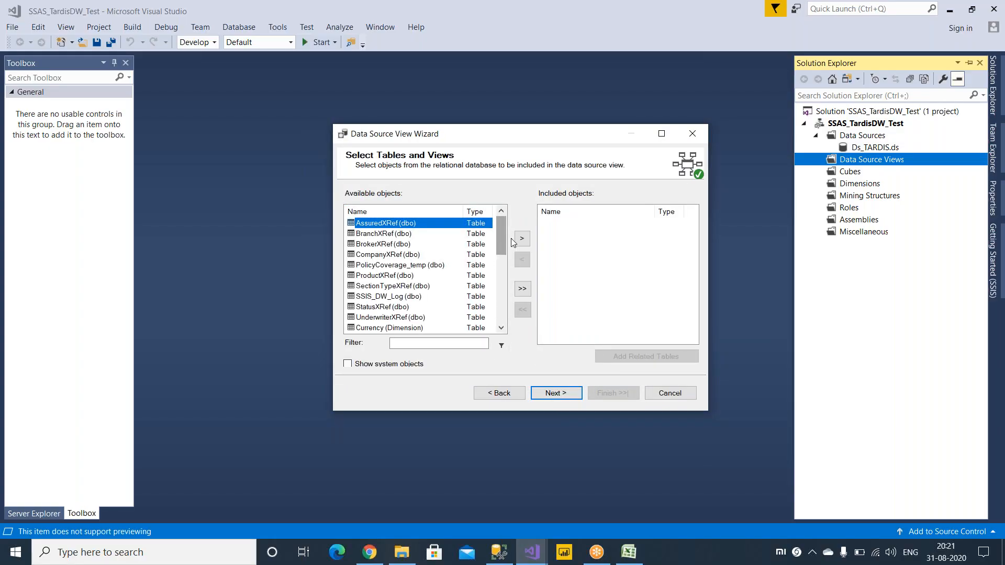
{"action": "left_click", "coordinate": [662, 134]}
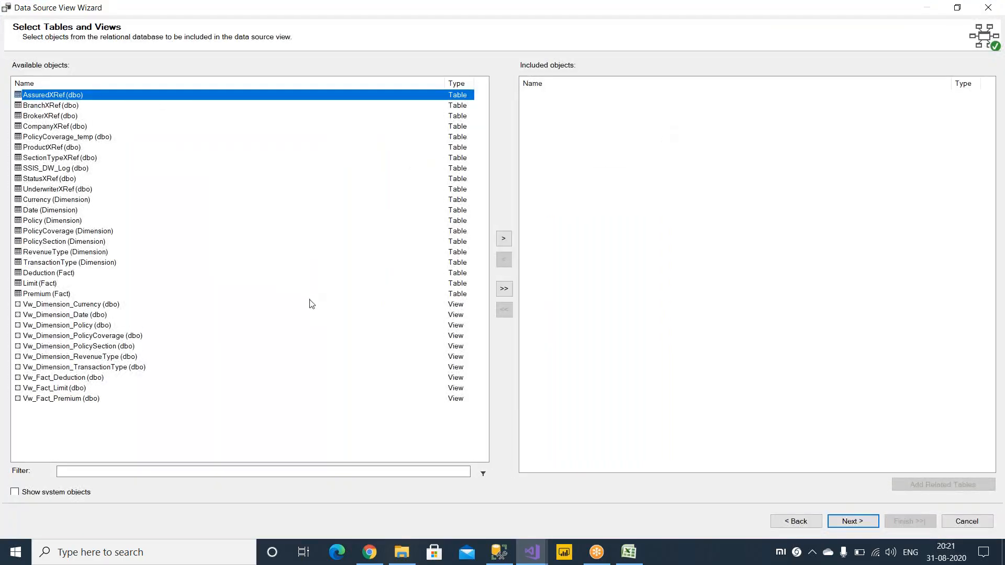
Step: Include the seven Vw_Dimension views, from Vw_Dimension_Currency through Vw_Dimension_TransactionType, in the data source view
{"action": "left_click", "coordinate": [103, 306]}
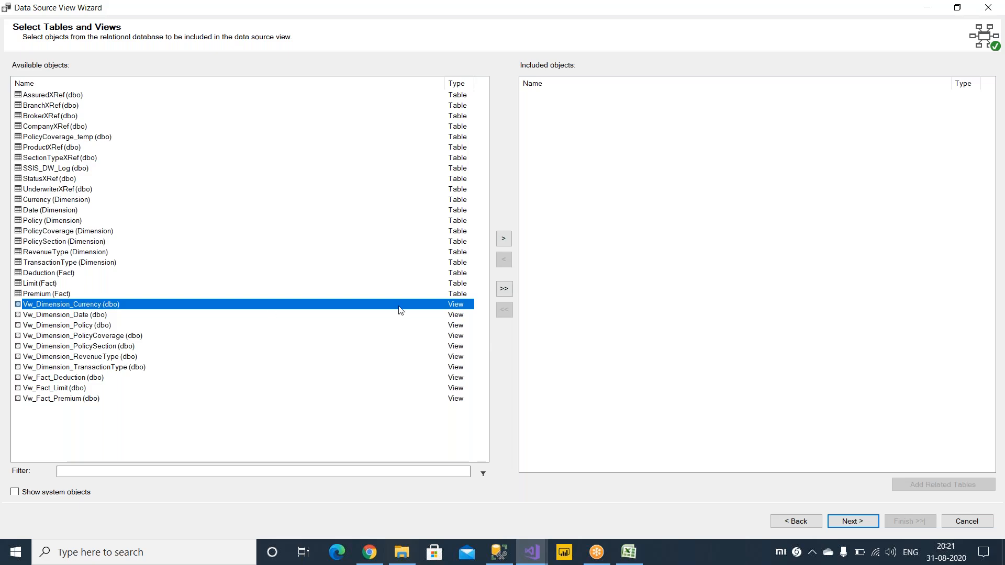
{"action": "left_click", "coordinate": [505, 243]}
{"action": "left_click", "coordinate": [504, 243]}
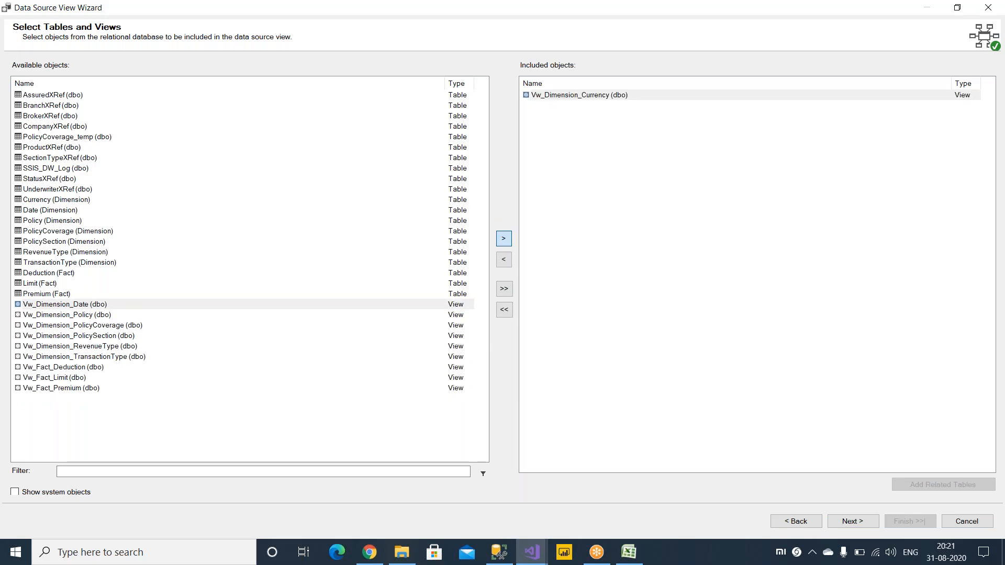
{"action": "left_click", "coordinate": [504, 243]}
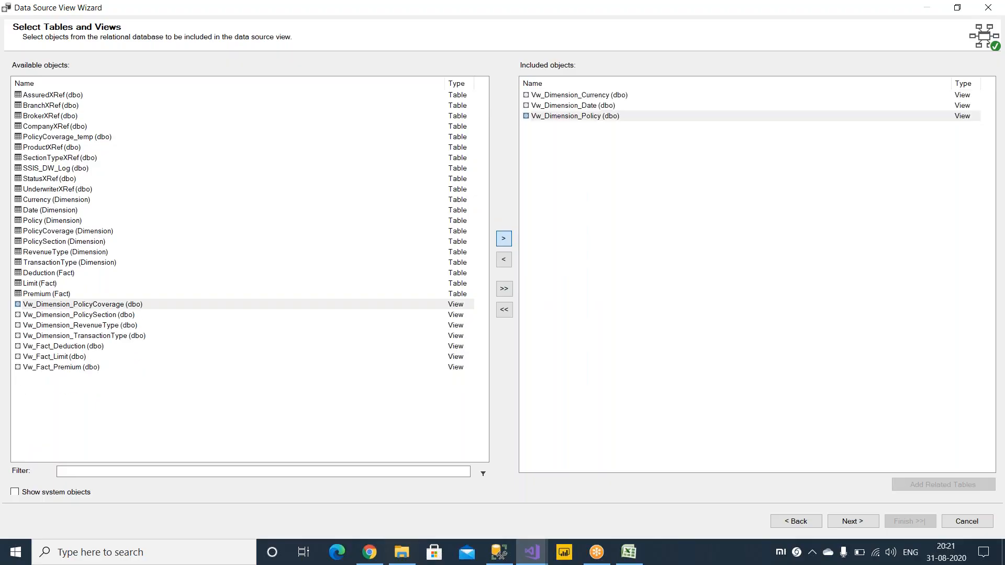
{"action": "left_click", "coordinate": [505, 243]}
{"action": "left_click", "coordinate": [504, 238]}
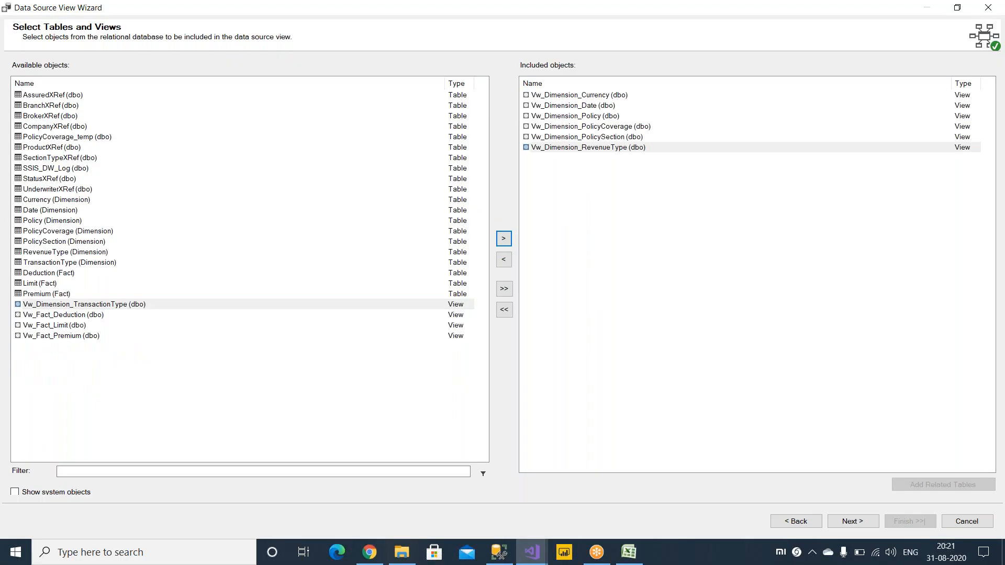
{"action": "left_click", "coordinate": [504, 238]}
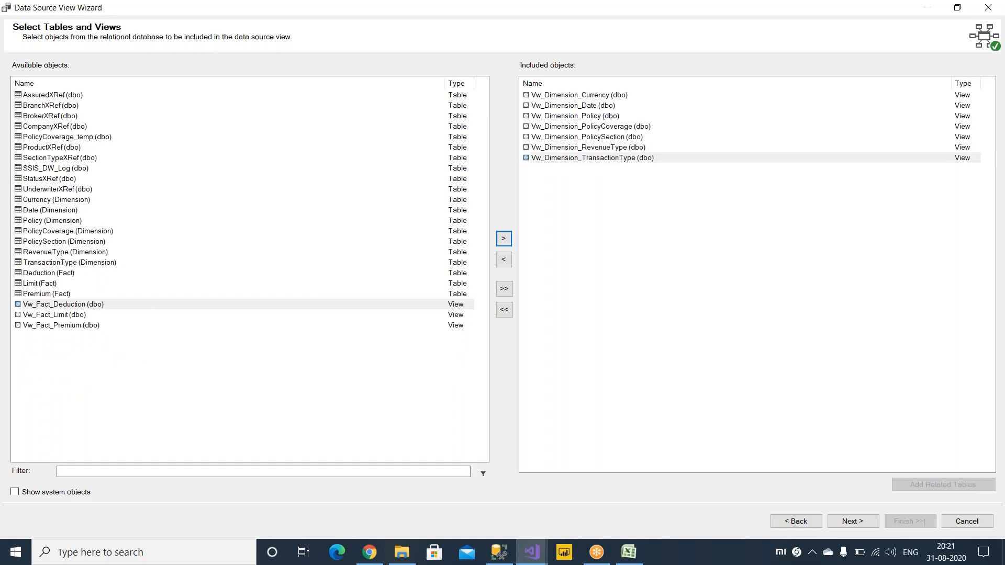
Step: Include Vw_Fact_Deduction, Vw_Fact_Limit and Vw_Fact_Premium in the data source view, and review the included views
{"action": "left_click", "coordinate": [504, 239]}
{"action": "left_click", "coordinate": [503, 239]}
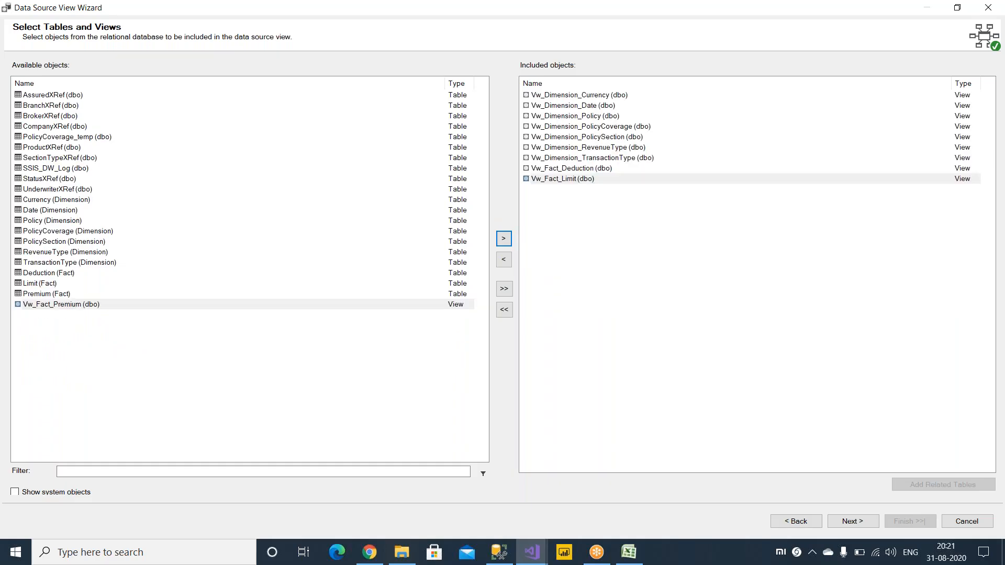
{"action": "left_click", "coordinate": [504, 238]}
{"action": "left_click", "coordinate": [628, 180]}
{"action": "left_click", "coordinate": [603, 191]}
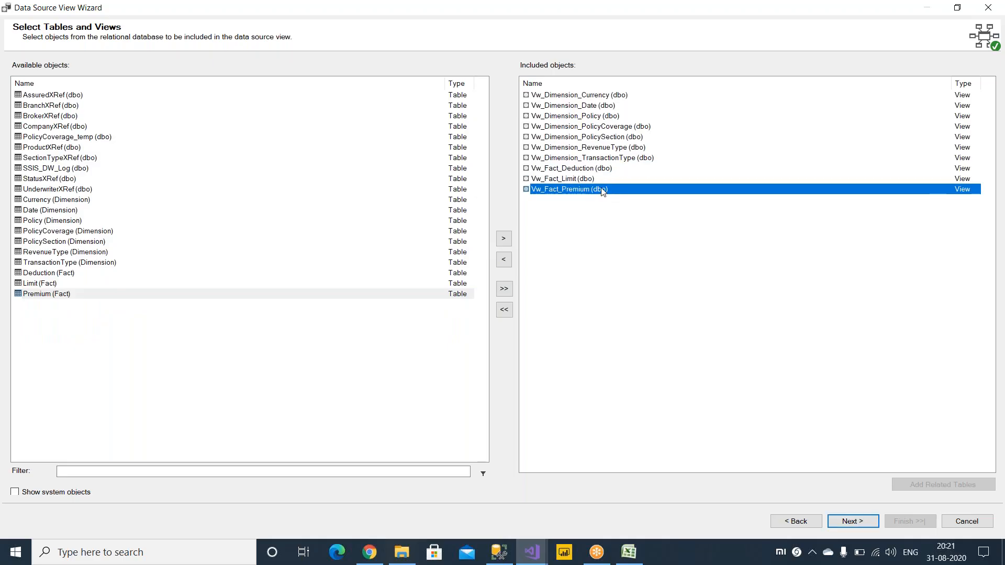
{"action": "left_click", "coordinate": [614, 97]}
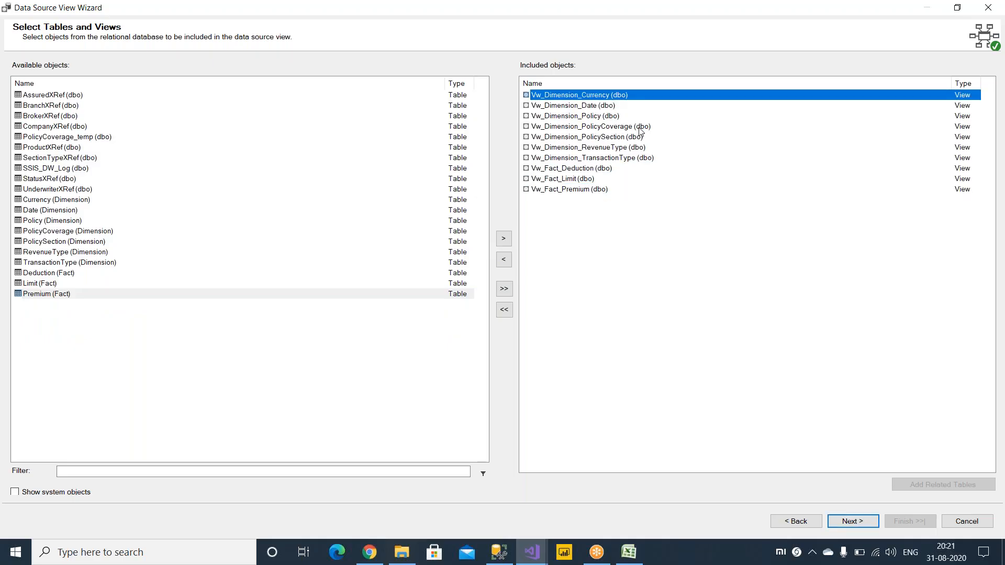
{"action": "left_click", "coordinate": [597, 108]}
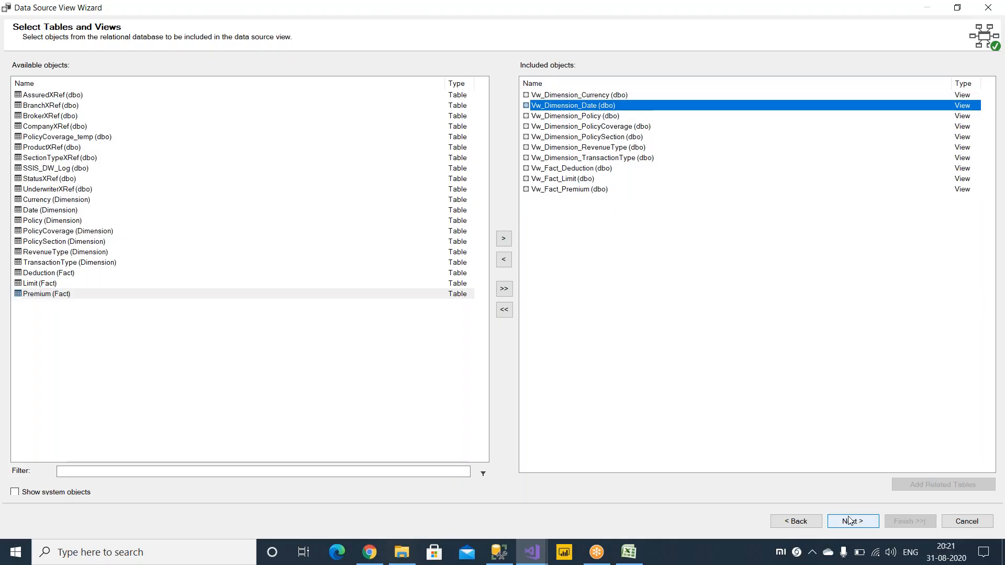
{"action": "left_click", "coordinate": [610, 95]}
{"action": "left_click", "coordinate": [608, 106]}
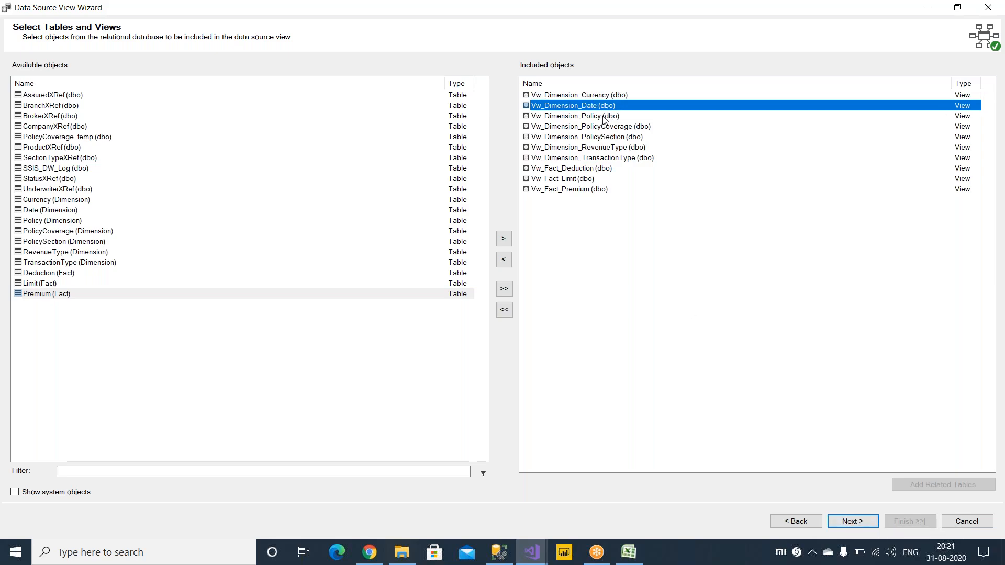
Step: Name the data source view dsv_TARDIS, finish creating it and select dsv_TARDIS.dsv in Solution Explorer
{"action": "left_click", "coordinate": [853, 522]}
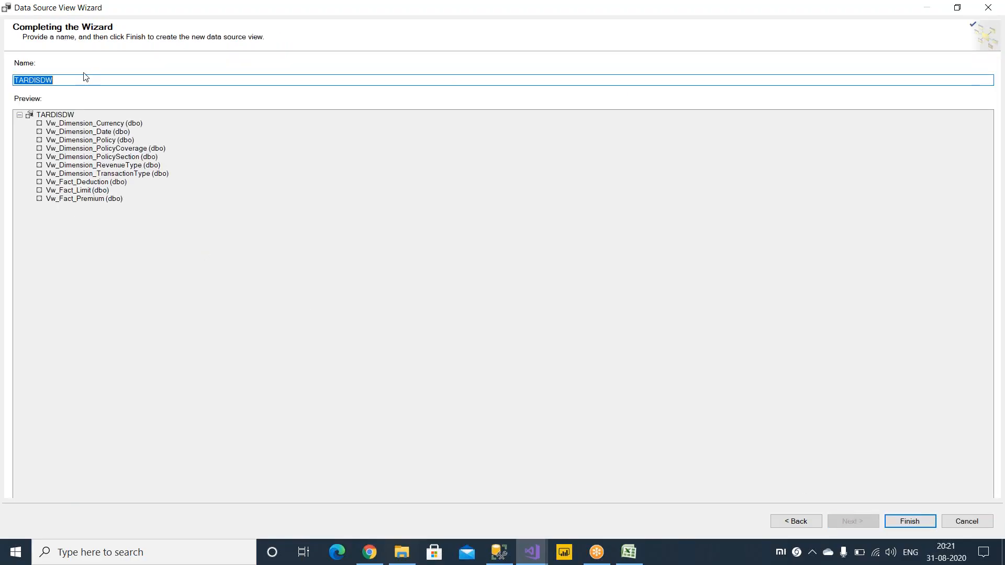
{"action": "left_click", "coordinate": [15, 81]}
{"action": "type", "text": "dsv_"}
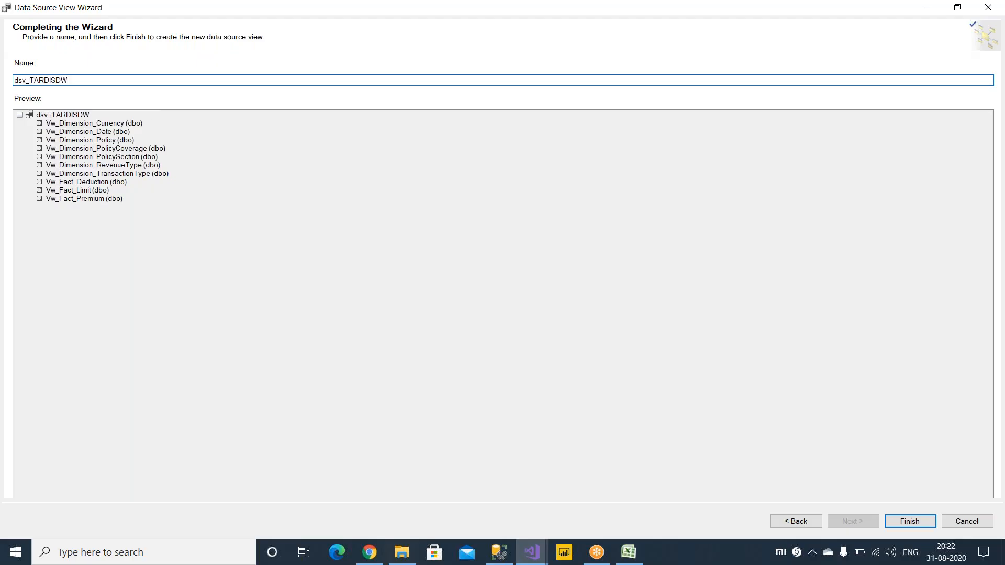
{"action": "key", "text": "BackSpace"}
{"action": "key", "text": "BackSpace"}
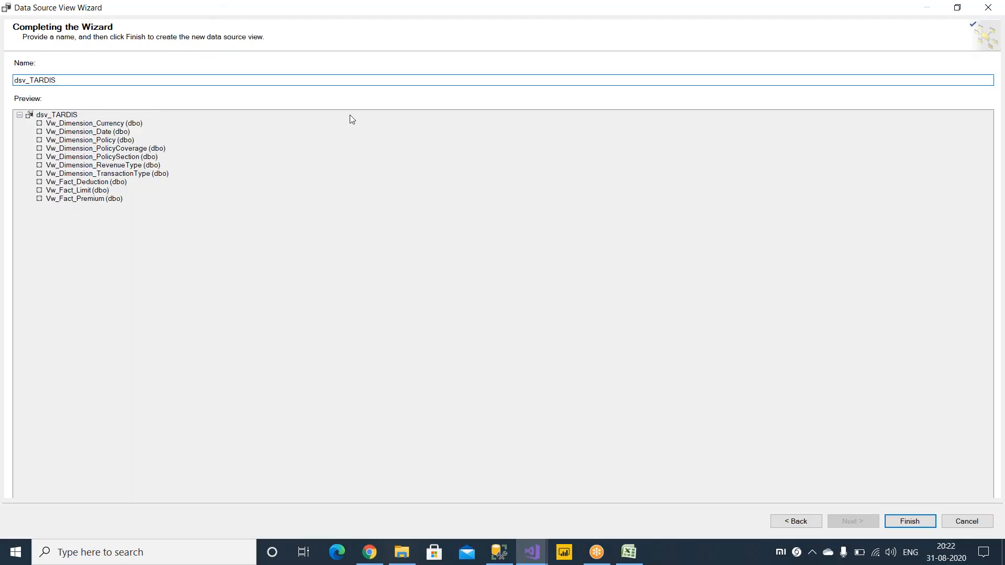
{"action": "left_click", "coordinate": [909, 524]}
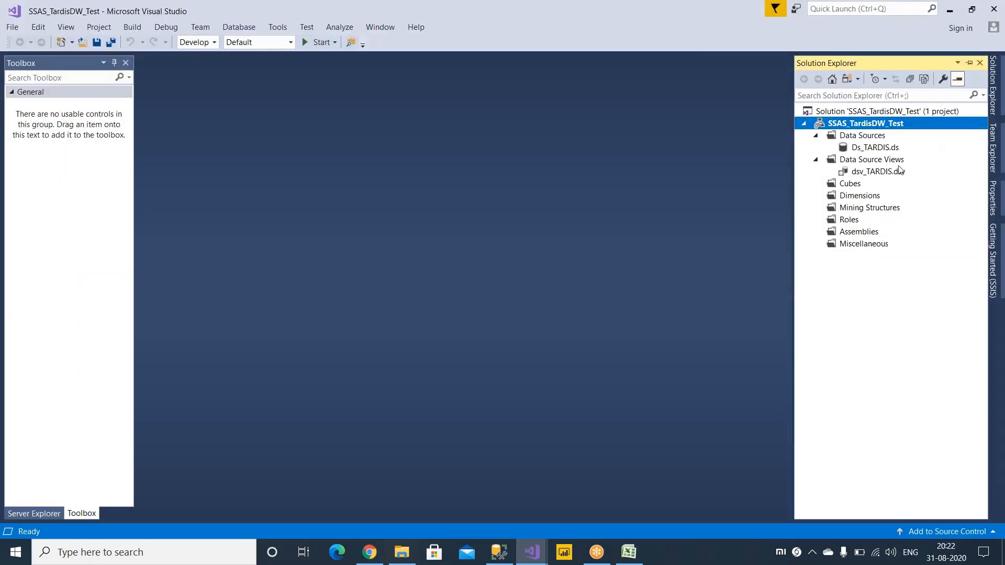
{"action": "left_click", "coordinate": [885, 172]}
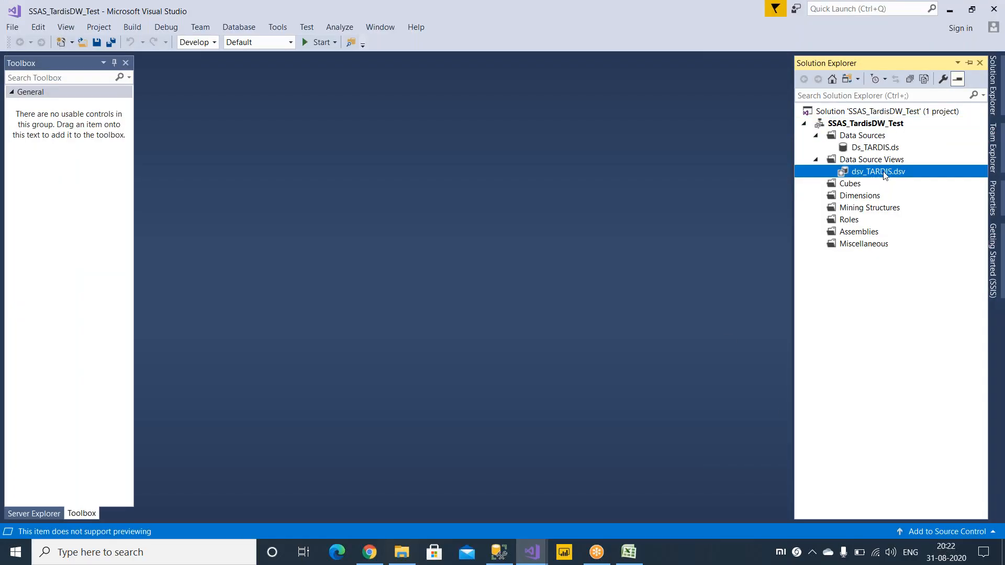
Step: Open the dsv_TARDIS design and bring the Date, TransactionType, Policy, Fact_Deduction and RevenueType views into a more compact diagram layout
{"action": "double_click", "coordinate": [884, 172]}
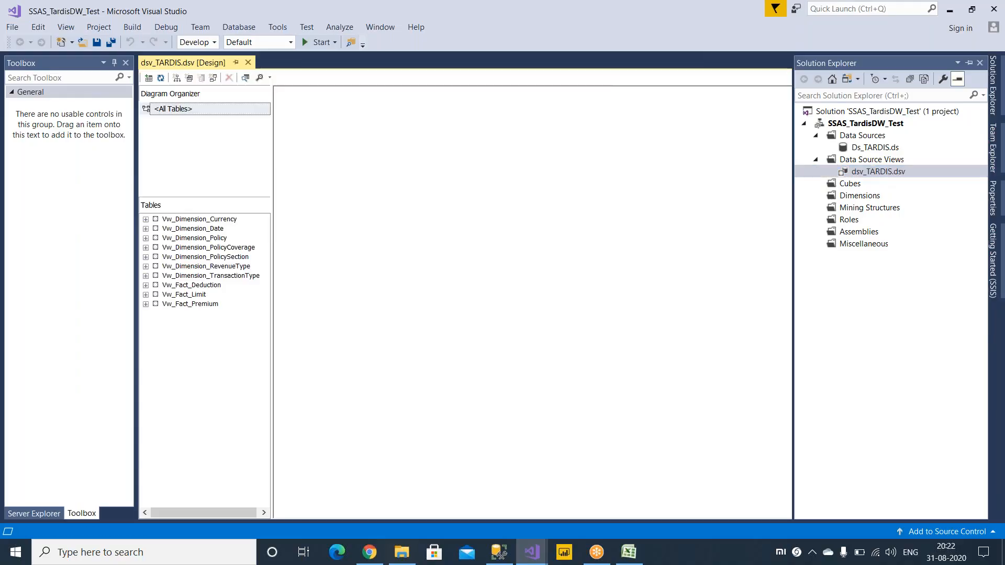
{"action": "left_click", "coordinate": [697, 168]}
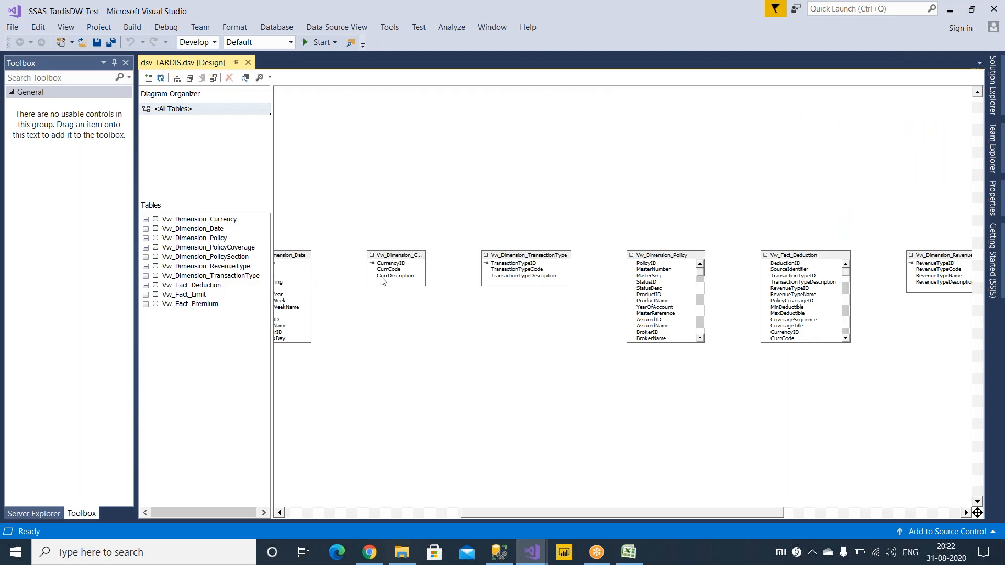
{"action": "left_click_drag", "start_coordinate": [296, 259], "coordinate": [340, 229]}
{"action": "left_click_drag", "start_coordinate": [514, 255], "coordinate": [480, 243]}
{"action": "left_click", "coordinate": [556, 335]}
{"action": "left_click_drag", "start_coordinate": [662, 258], "coordinate": [584, 227]}
{"action": "left_click_drag", "start_coordinate": [799, 256], "coordinate": [451, 352]}
{"action": "left_click_drag", "start_coordinate": [932, 258], "coordinate": [594, 365]}
Step: Move Vw_Fact_Limit and Vw_Fact_Premium closer to the other views in the diagram and reposition Vw_Dimension_PolicyCoverage beside Vw_Dimension_Date
{"action": "left_click_drag", "start_coordinate": [651, 511], "coordinate": [767, 511]}
{"action": "left_click_drag", "start_coordinate": [834, 260], "coordinate": [480, 242]}
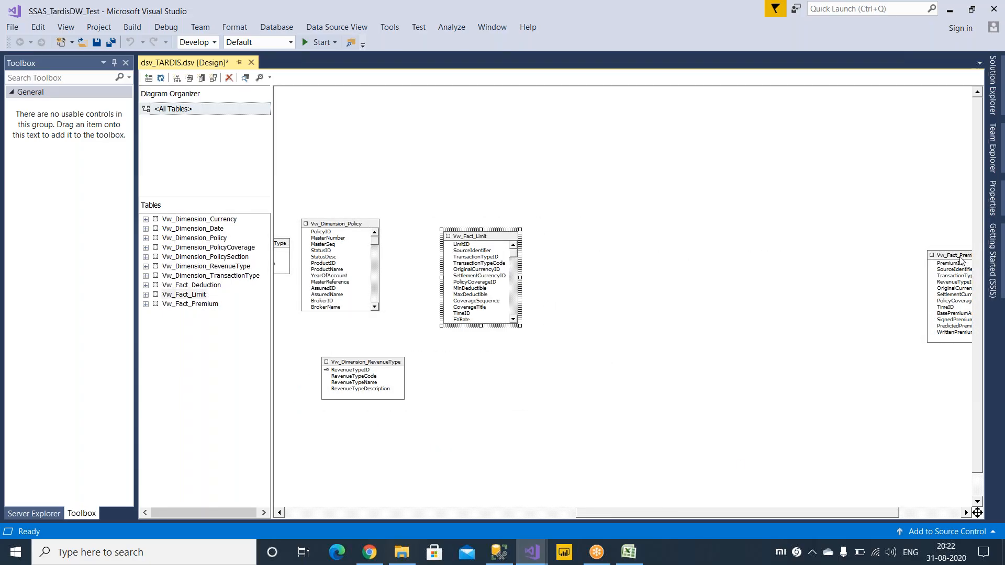
{"action": "left_click_drag", "start_coordinate": [961, 260], "coordinate": [498, 372]}
{"action": "left_click_drag", "start_coordinate": [672, 516], "coordinate": [451, 506]}
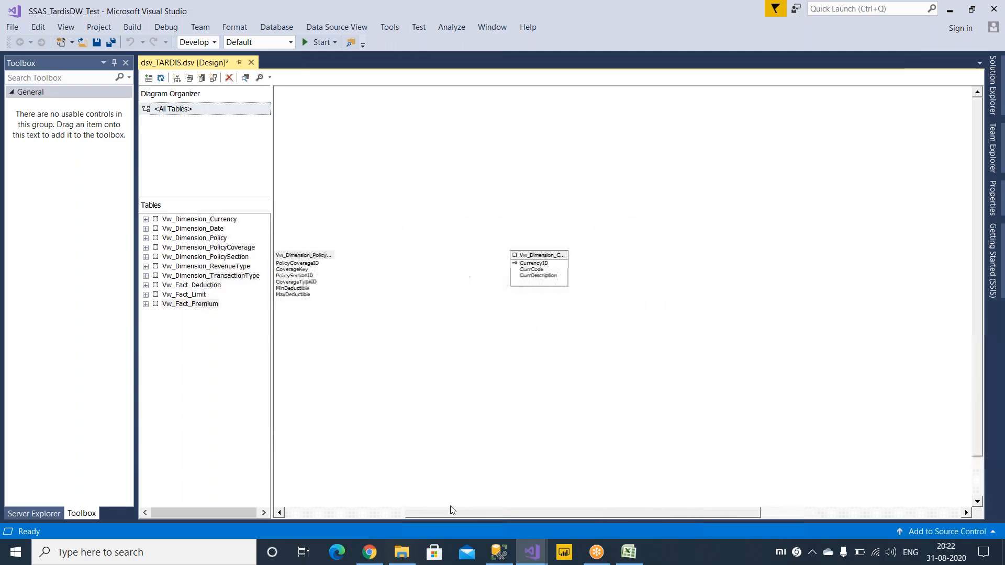
{"action": "left_click_drag", "start_coordinate": [307, 256], "coordinate": [365, 277]}
{"action": "left_click", "coordinate": [457, 390]}
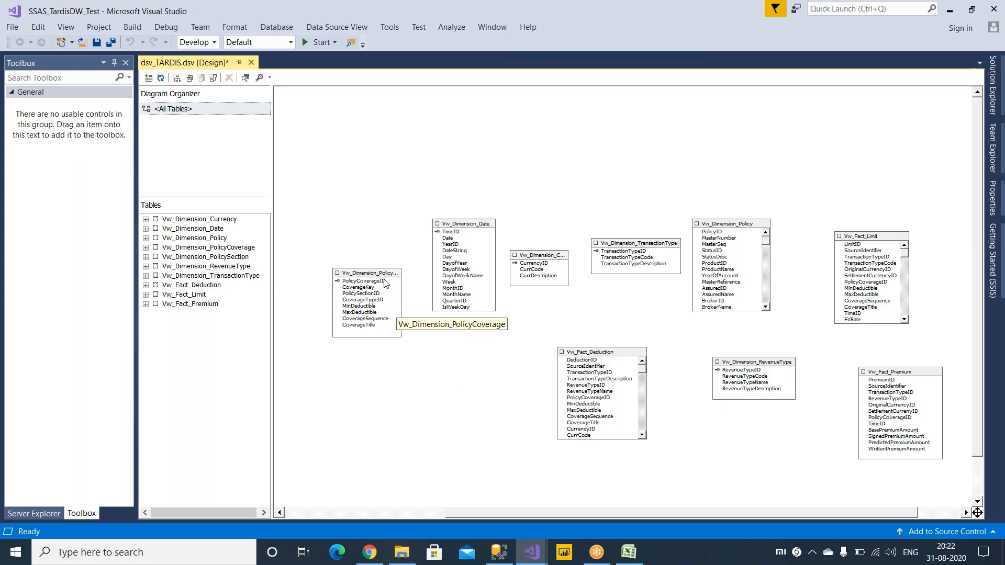
{"action": "left_click", "coordinate": [377, 274]}
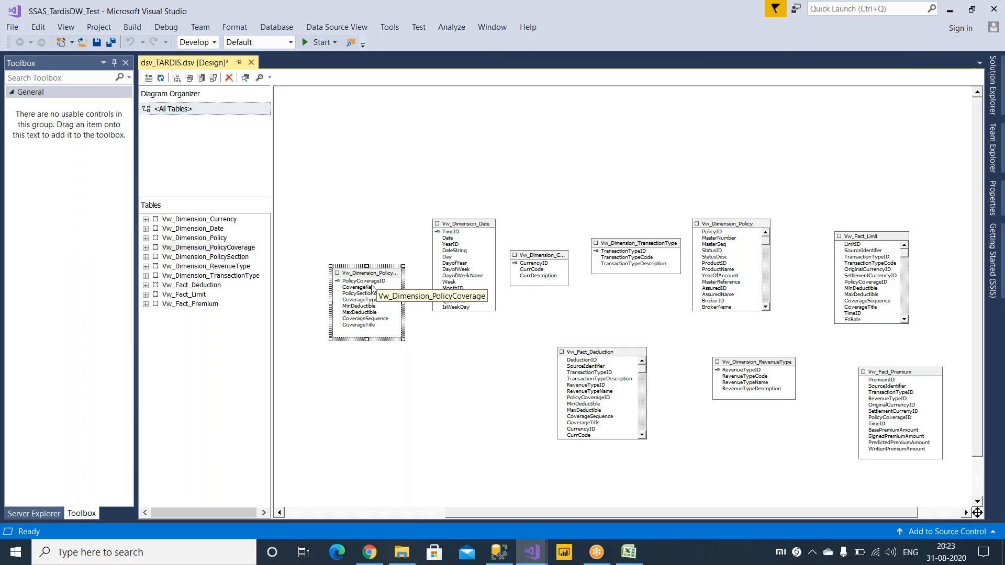
Step: Switch to SQL Server Management Studio and open the database diagrams of TARDISDW, declining to create the support objects
{"action": "left_click", "coordinate": [498, 553]}
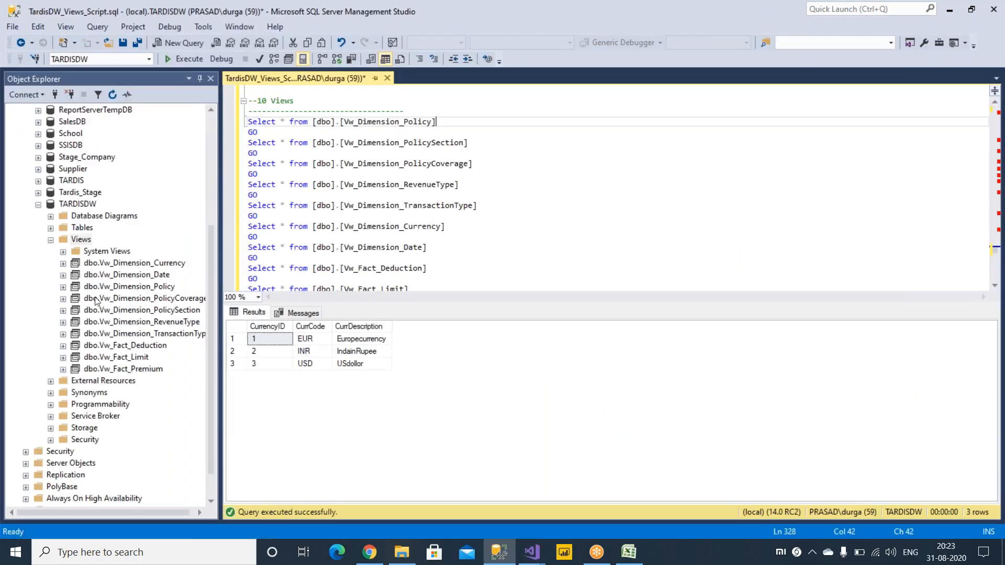
{"action": "left_click", "coordinate": [38, 204]}
{"action": "left_click", "coordinate": [72, 381]}
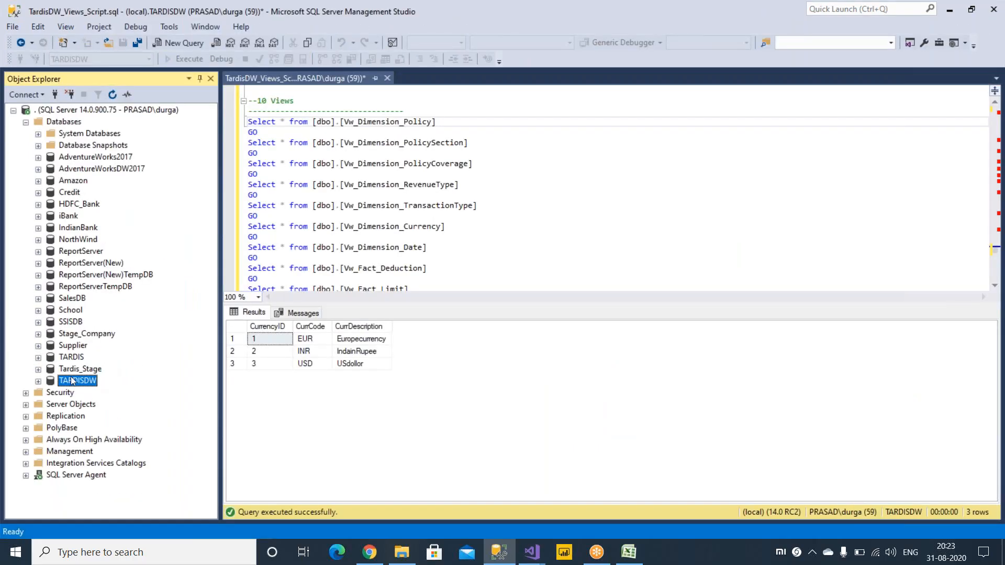
{"action": "left_click", "coordinate": [37, 381]}
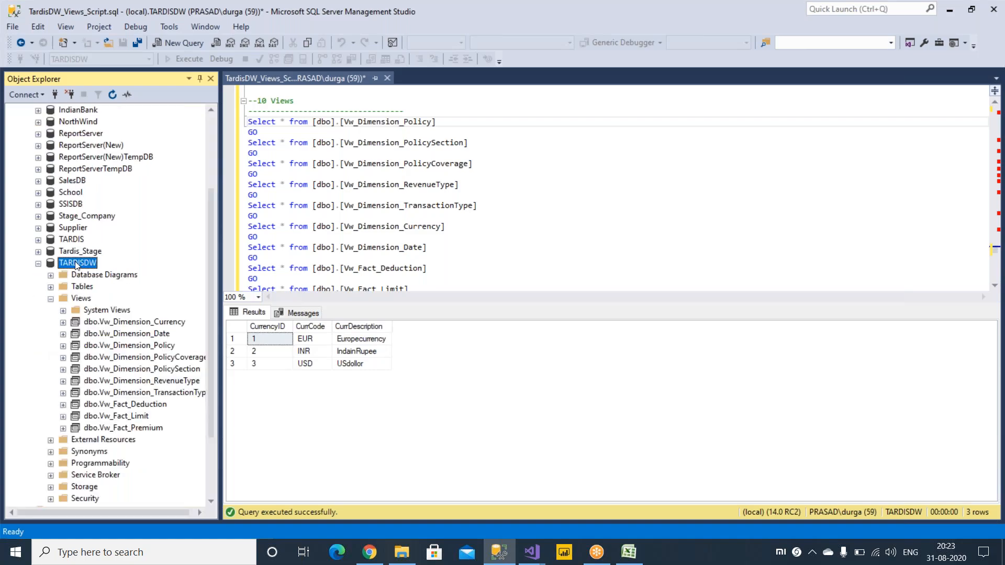
{"action": "right_click", "coordinate": [76, 264]}
{"action": "left_click", "coordinate": [38, 283]}
{"action": "left_click", "coordinate": [99, 275]}
{"action": "double_click", "coordinate": [100, 276]}
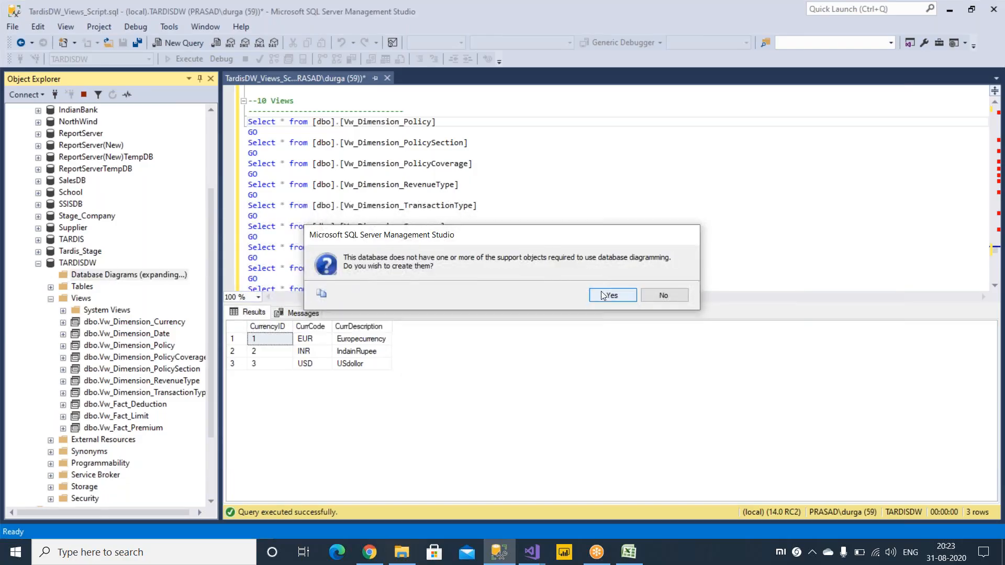
{"action": "left_click", "coordinate": [649, 295]}
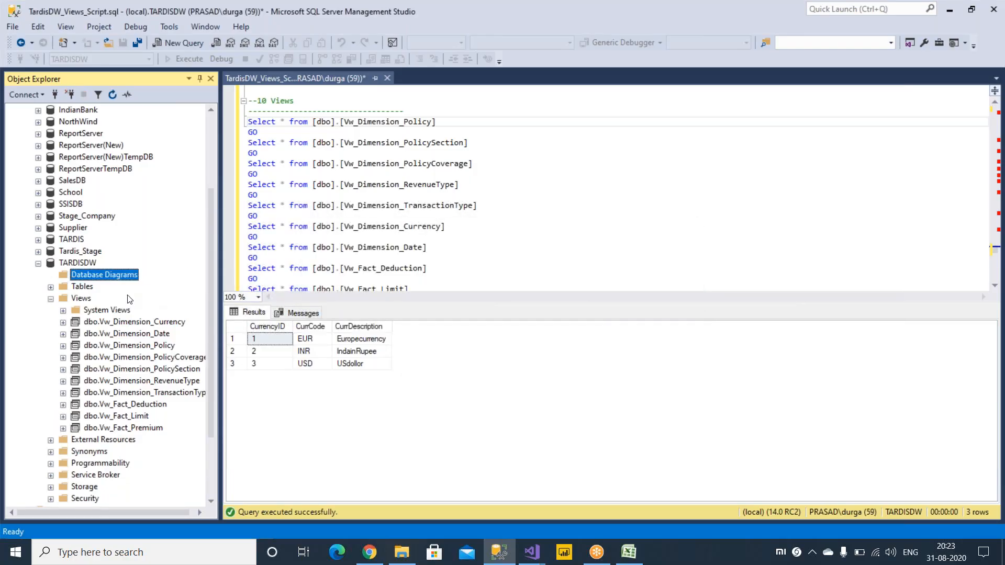
Step: Start a new database diagram in TARDISDW and agree to create the required diagramming support objects
{"action": "right_click", "coordinate": [134, 280]}
{"action": "left_click", "coordinate": [177, 284]}
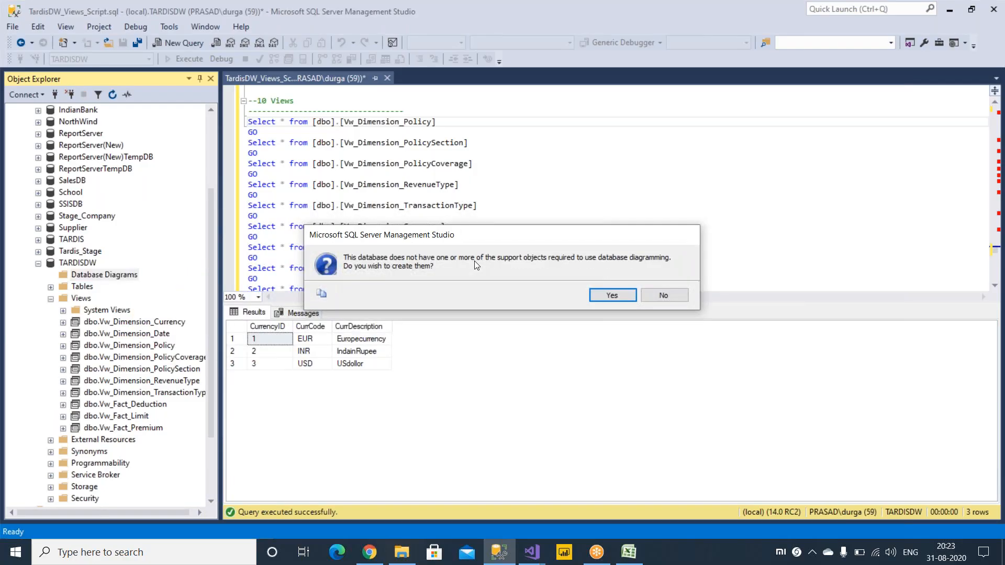
{"action": "left_click", "coordinate": [619, 297]}
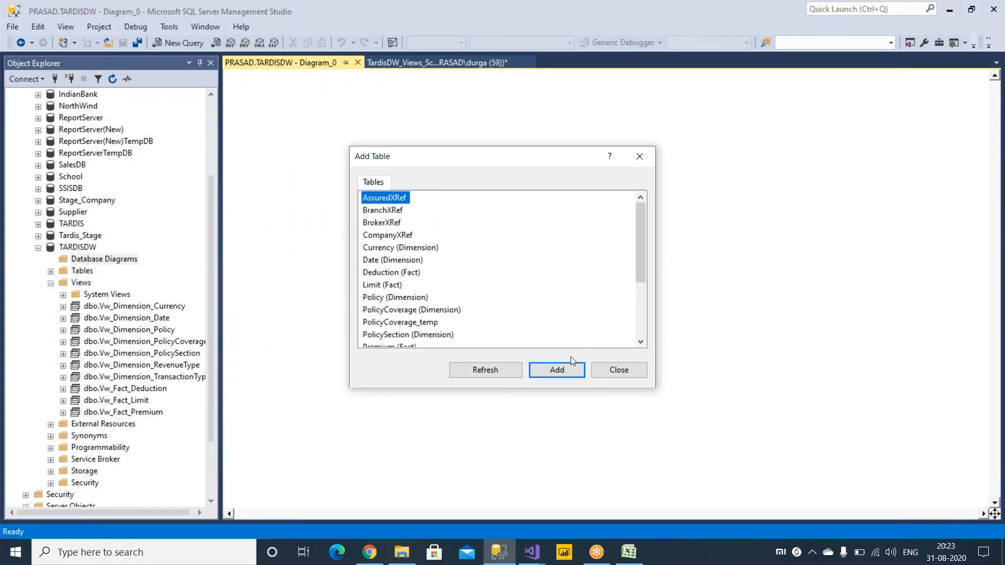
Step: Look through the available tables and add Policy (Dimension) and PolicySection (Dimension) to the database diagram
{"action": "scroll", "coordinate": [407, 247], "scroll_direction": "down", "scroll_amount": 3}
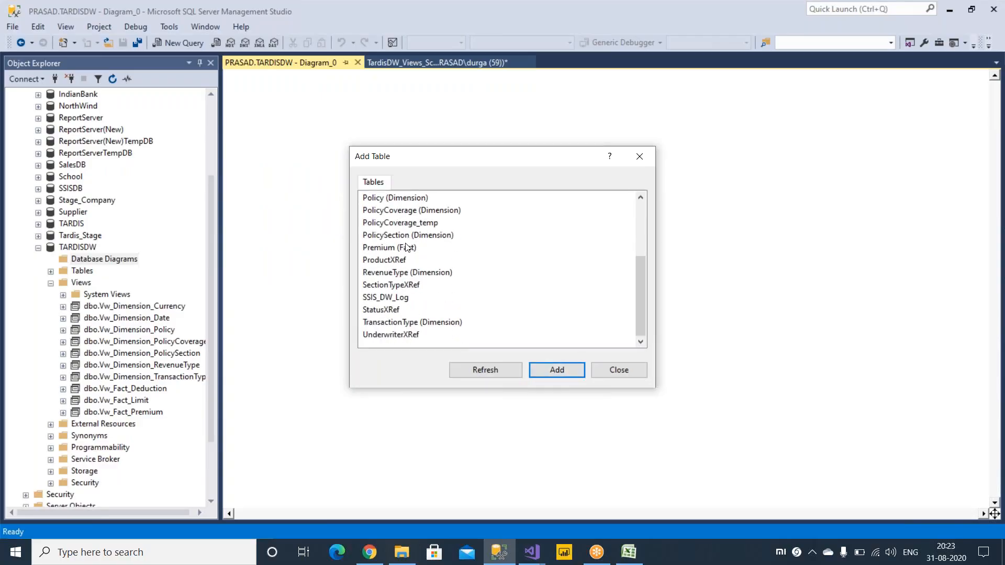
{"action": "scroll", "coordinate": [409, 248], "scroll_direction": "up", "scroll_amount": 3}
{"action": "scroll", "coordinate": [409, 249], "scroll_direction": "down", "scroll_amount": 1}
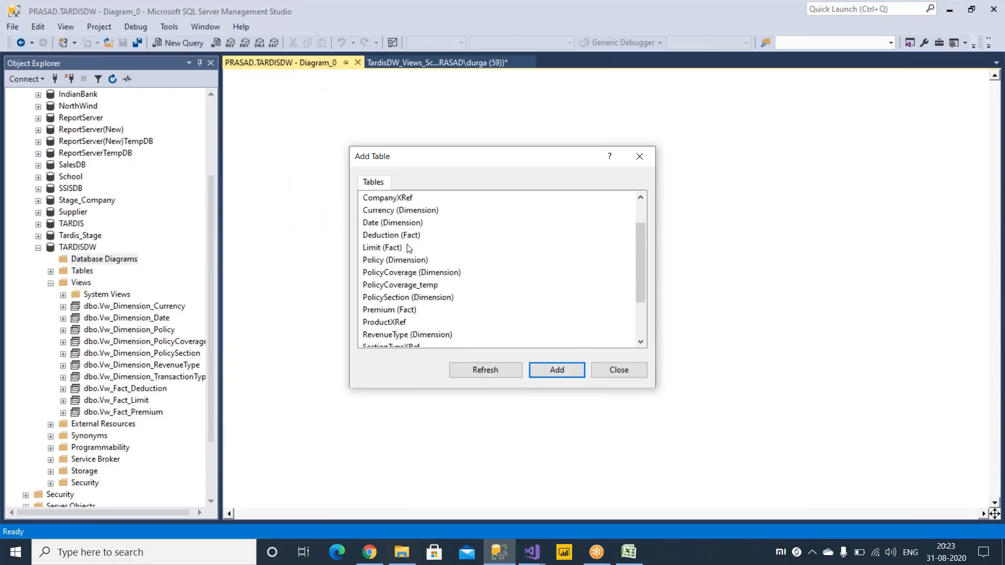
{"action": "scroll", "coordinate": [409, 248], "scroll_direction": "up", "scroll_amount": 1}
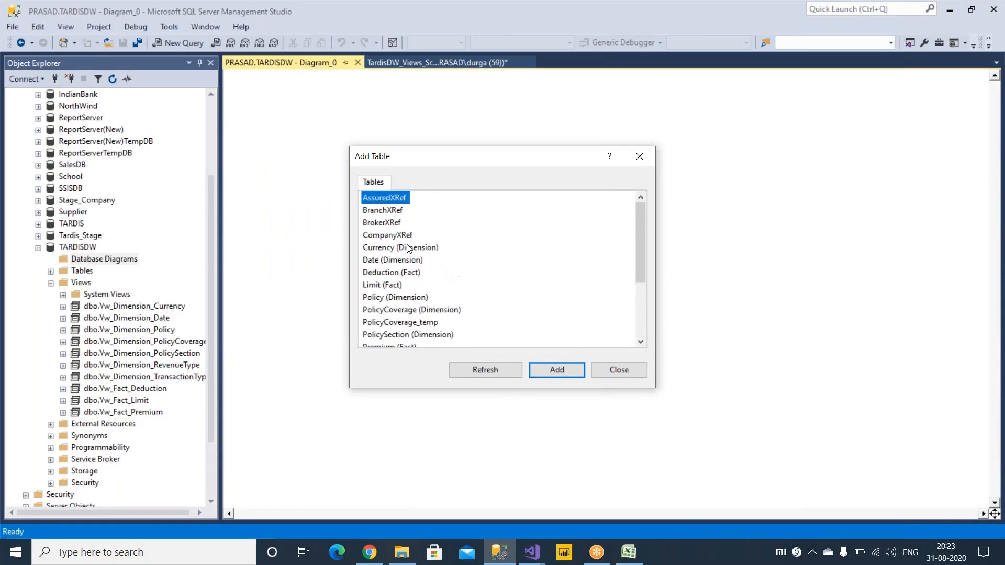
{"action": "scroll", "coordinate": [406, 293], "scroll_direction": "down", "scroll_amount": 1}
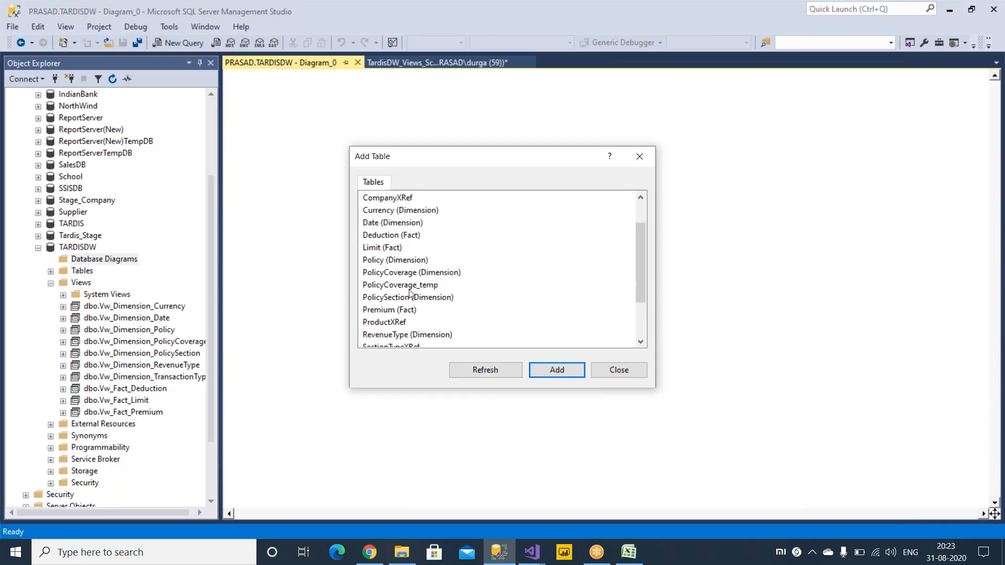
{"action": "scroll", "coordinate": [410, 292], "scroll_direction": "down", "scroll_amount": 1}
{"action": "scroll", "coordinate": [411, 293], "scroll_direction": "down", "scroll_amount": 1}
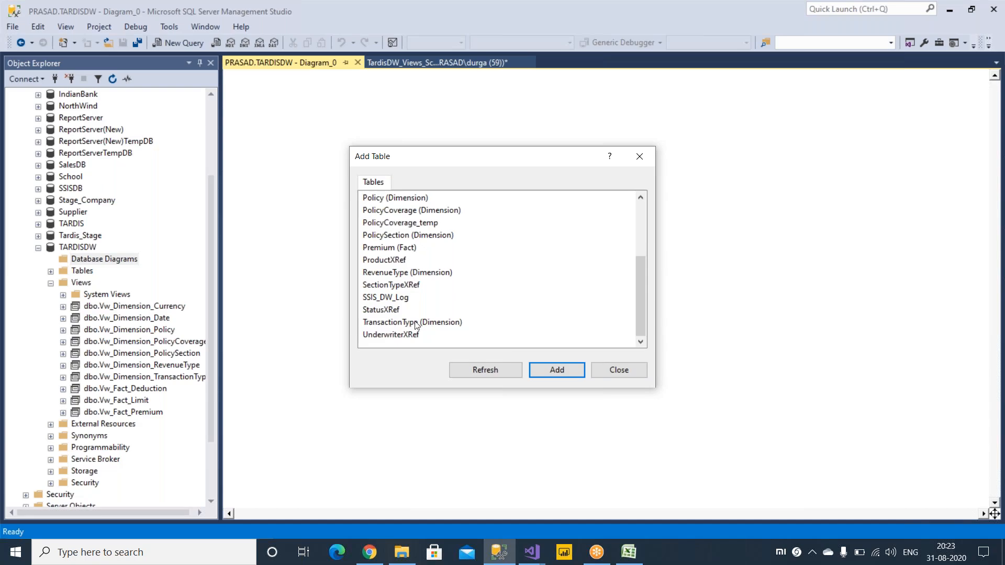
{"action": "scroll", "coordinate": [441, 297], "scroll_direction": "up", "scroll_amount": 1}
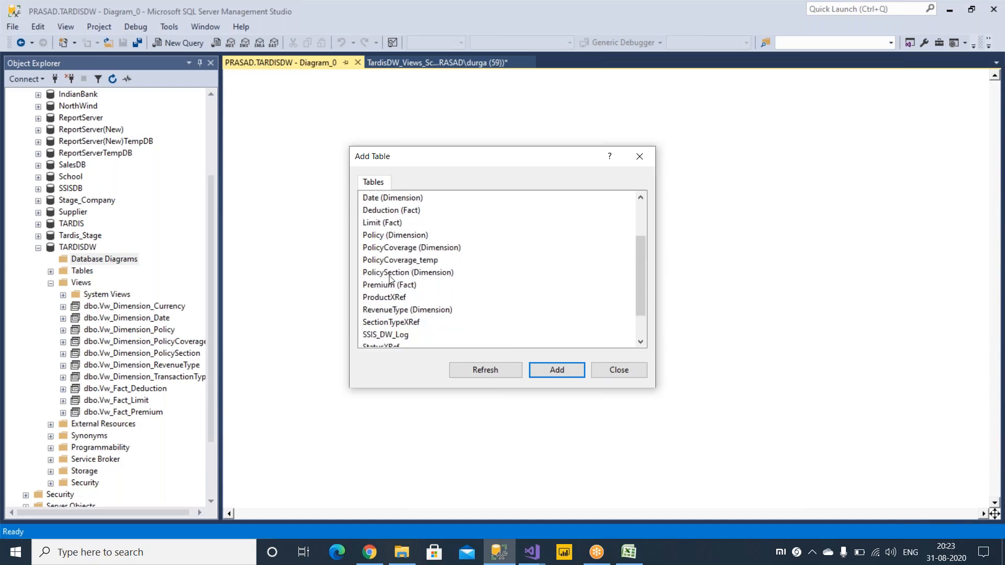
{"action": "left_click", "coordinate": [390, 237]}
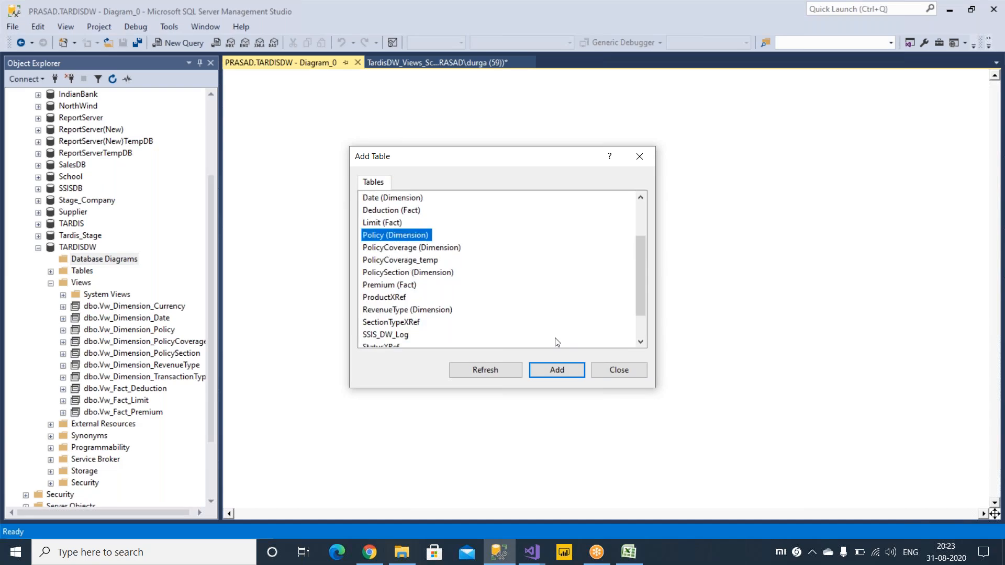
{"action": "left_click", "coordinate": [554, 369]}
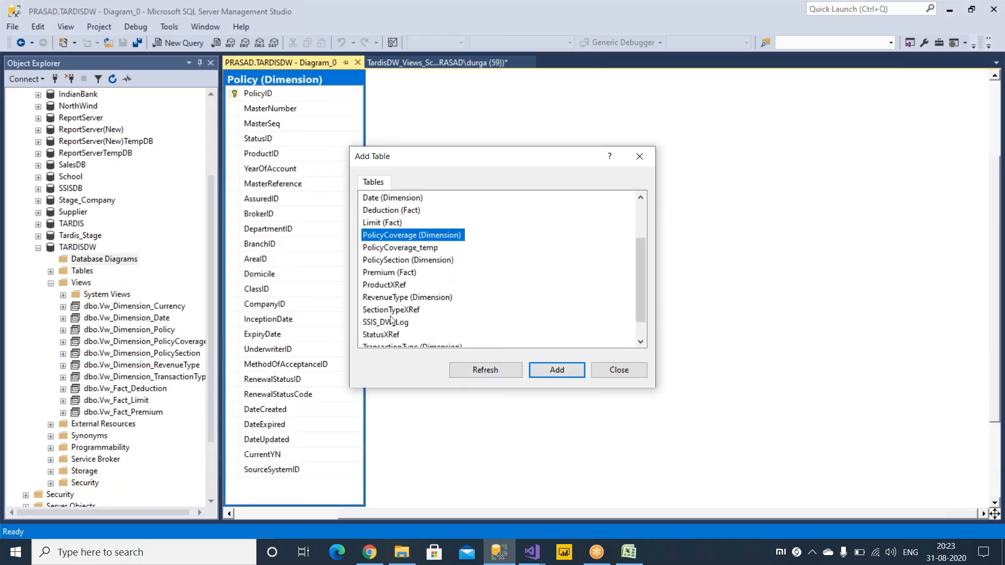
{"action": "left_click", "coordinate": [387, 260]}
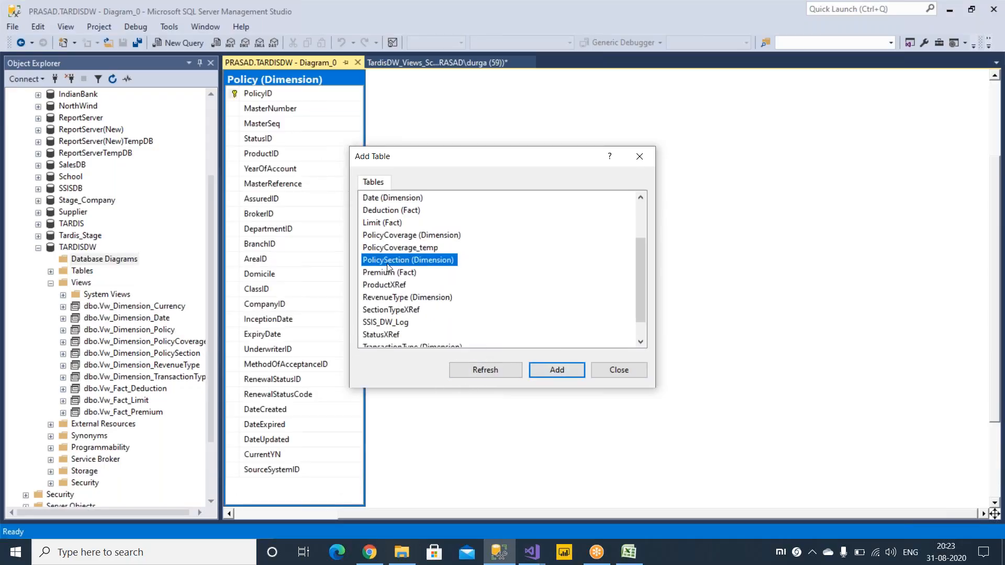
{"action": "left_click", "coordinate": [561, 369]}
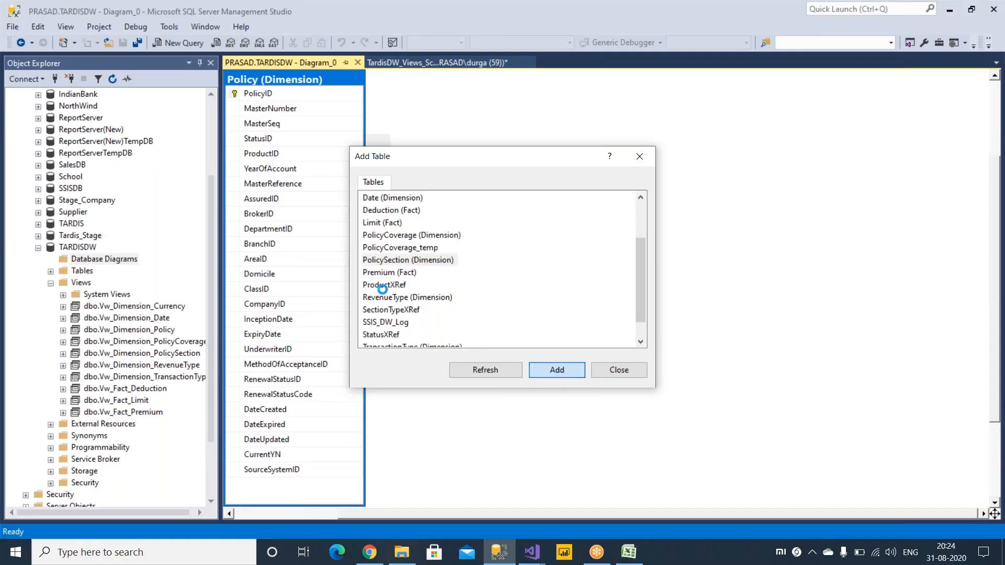
Step: Add the PolicyCoverage_temp table to the database diagram and finish adding tables
{"action": "left_click", "coordinate": [390, 247]}
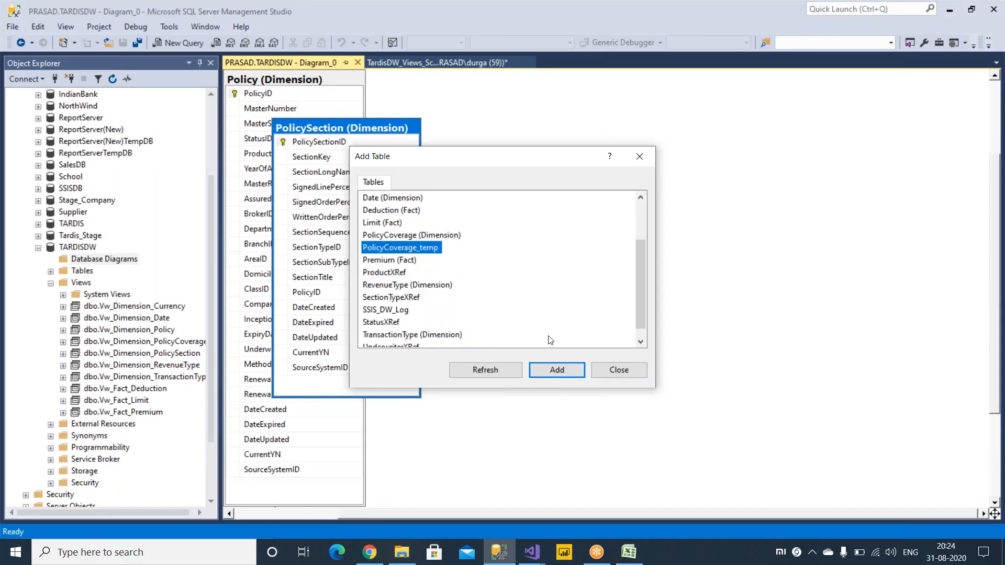
{"action": "left_click", "coordinate": [551, 369]}
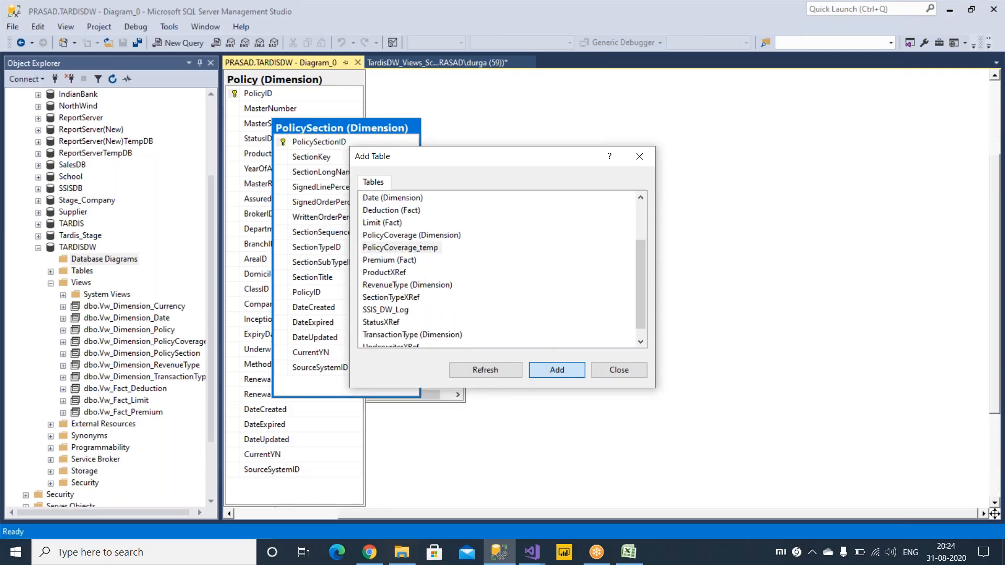
{"action": "left_click_drag", "start_coordinate": [518, 159], "coordinate": [752, 171]}
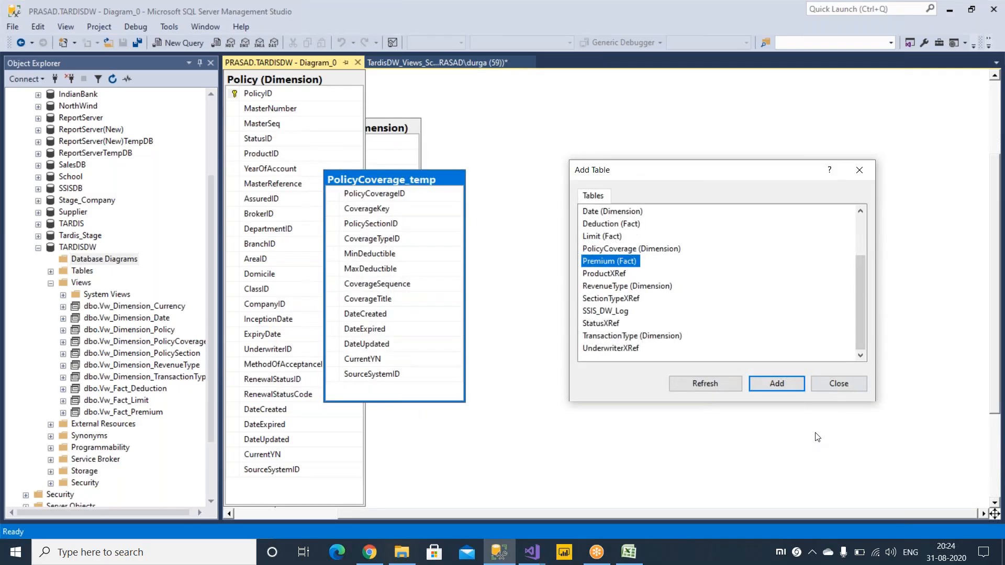
{"action": "left_click", "coordinate": [836, 382]}
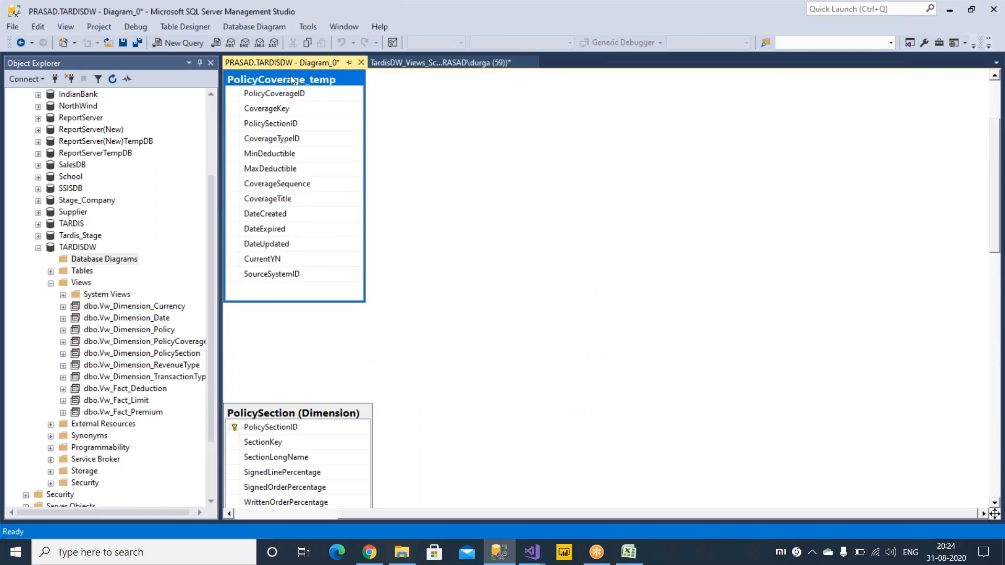
Step: Reopen the selection of tables for the diagram, add PolicyCoverage (Dimension) and close the selection
{"action": "left_click", "coordinate": [472, 190]}
{"action": "right_click", "coordinate": [458, 175]}
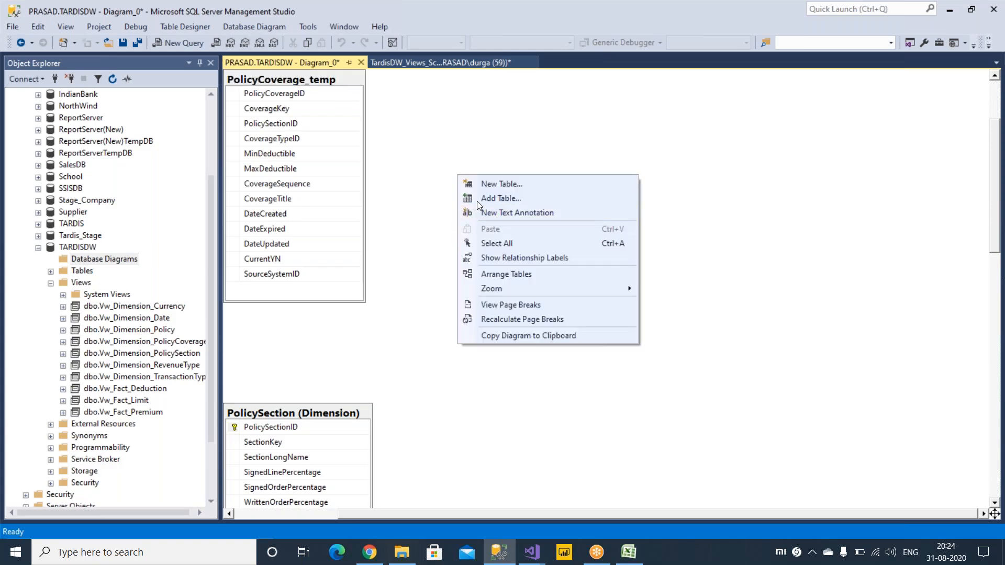
{"action": "left_click", "coordinate": [498, 201]}
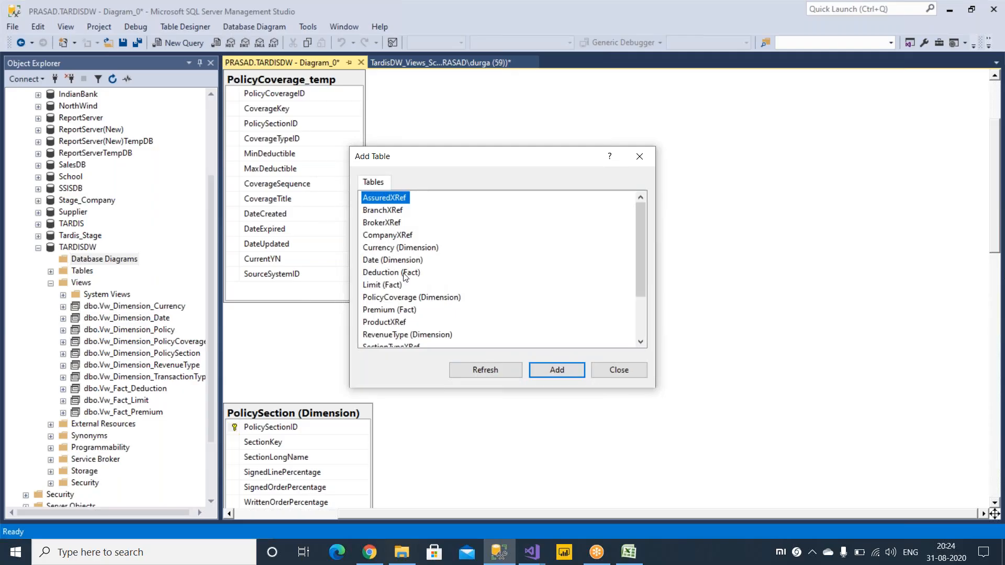
{"action": "scroll", "coordinate": [425, 276], "scroll_direction": "down", "scroll_amount": 1}
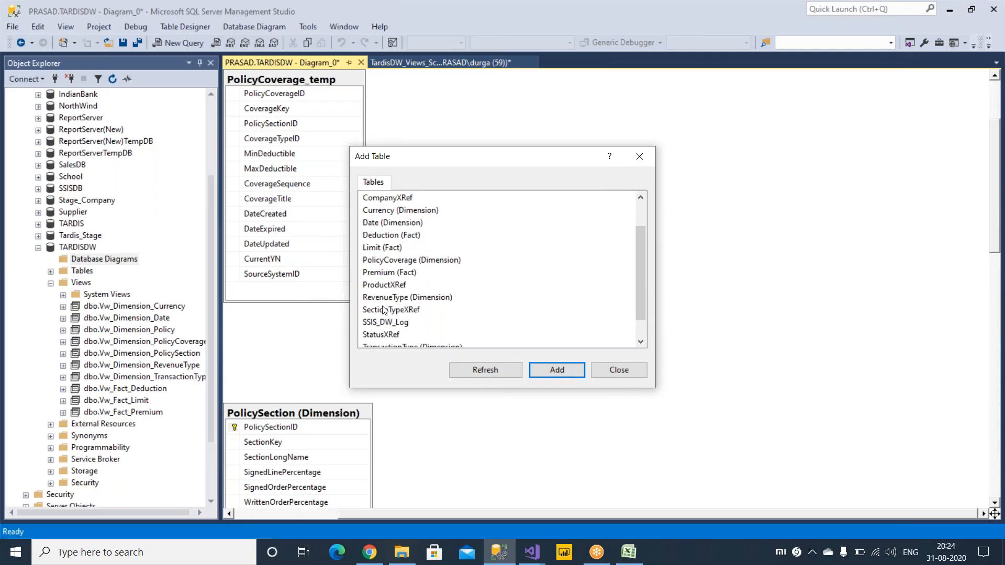
{"action": "scroll", "coordinate": [387, 283], "scroll_direction": "up", "scroll_amount": 1}
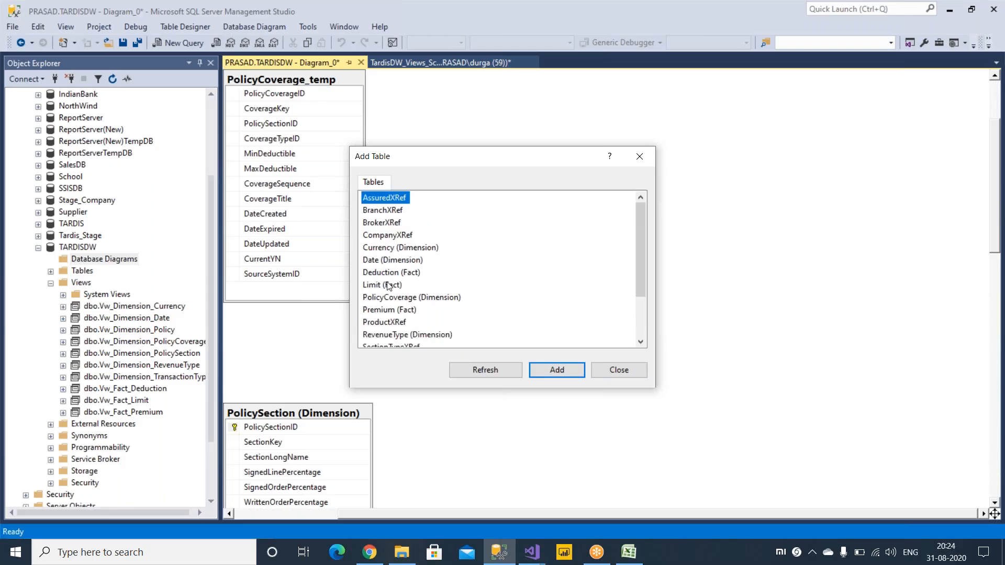
{"action": "left_click_drag", "start_coordinate": [643, 271], "coordinate": [645, 310]}
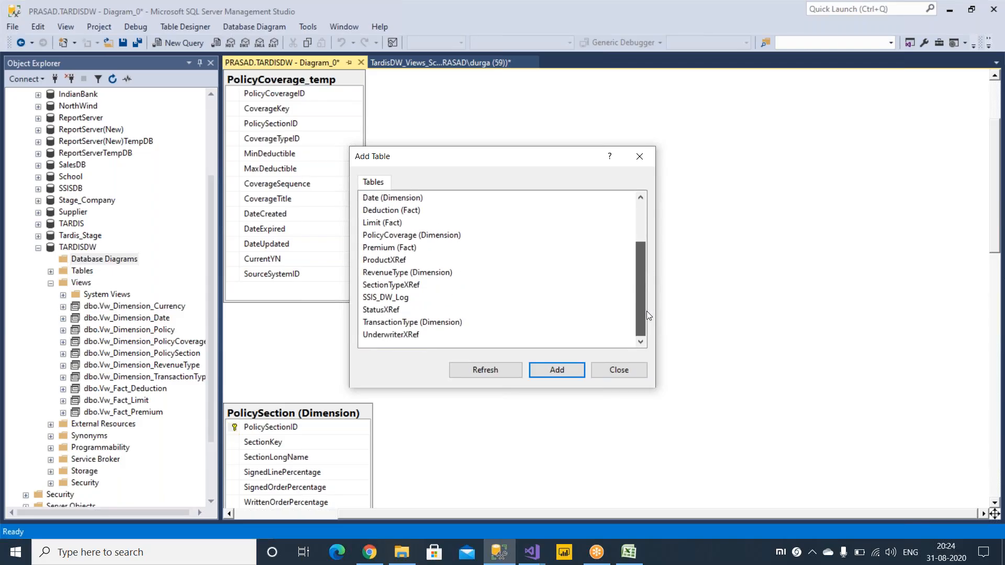
{"action": "left_click_drag", "start_coordinate": [647, 312], "coordinate": [642, 257]}
{"action": "left_click_drag", "start_coordinate": [578, 266], "coordinate": [577, 266]}
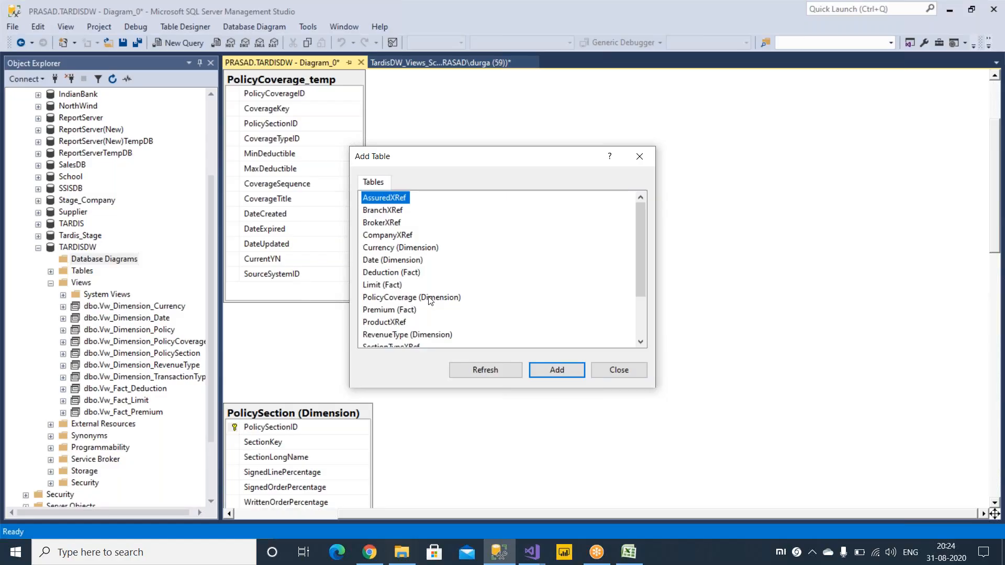
{"action": "left_click", "coordinate": [393, 298]}
{"action": "left_click", "coordinate": [556, 369]}
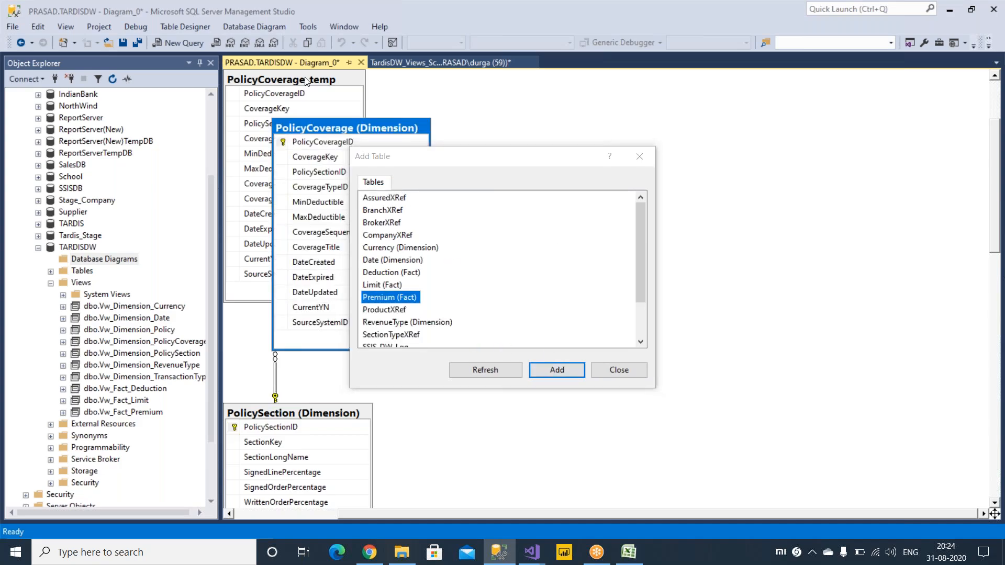
{"action": "left_click", "coordinate": [620, 370]}
Step: Move the PolicyCoverage_temp table clear of PolicyCoverage (Dimension) in the database diagram and leave it in the diagram
{"action": "left_click_drag", "start_coordinate": [230, 74], "coordinate": [488, 106]}
{"action": "right_click", "coordinate": [579, 122]}
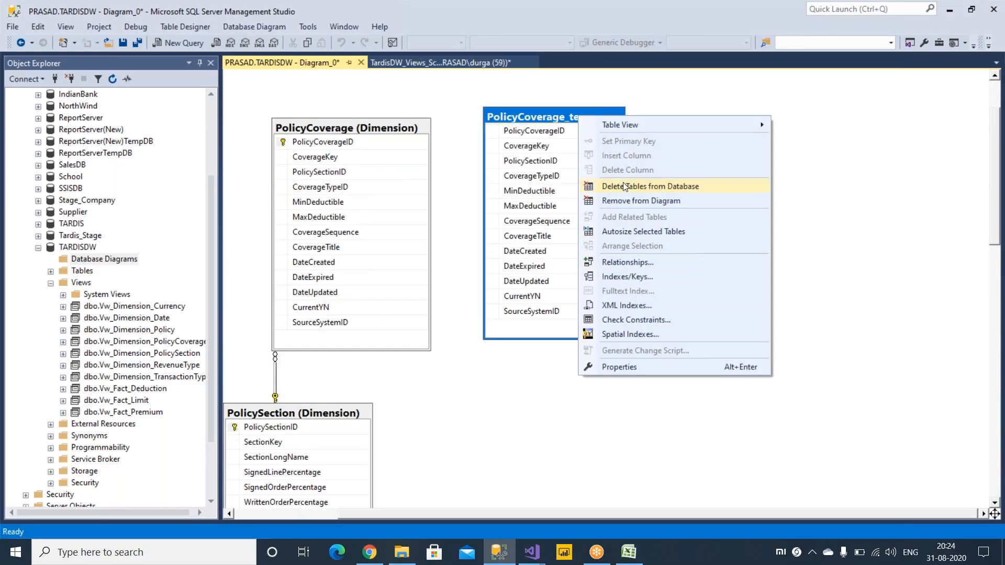
{"action": "left_click", "coordinate": [518, 119]}
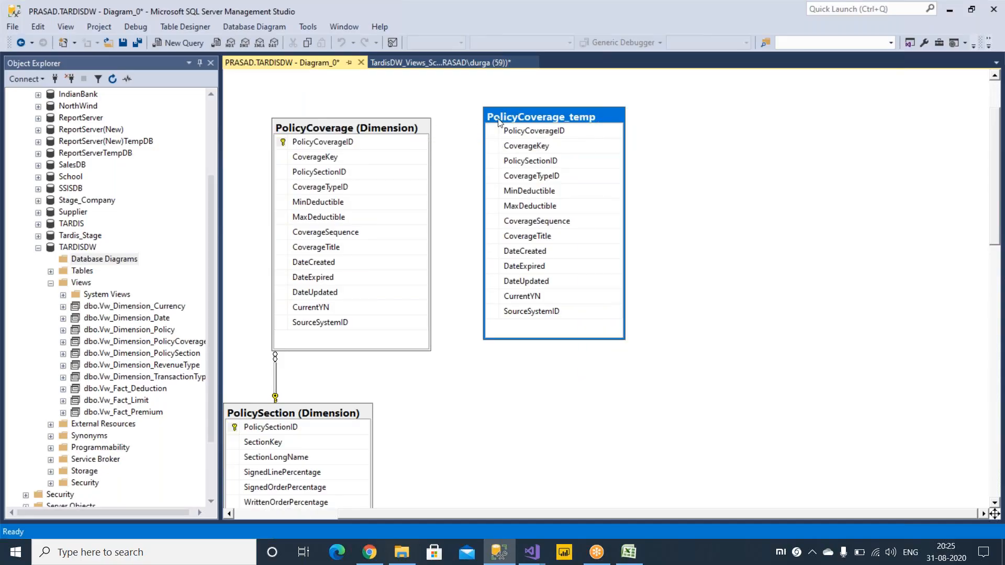
{"action": "right_click", "coordinate": [461, 123]}
{"action": "left_click", "coordinate": [434, 116]}
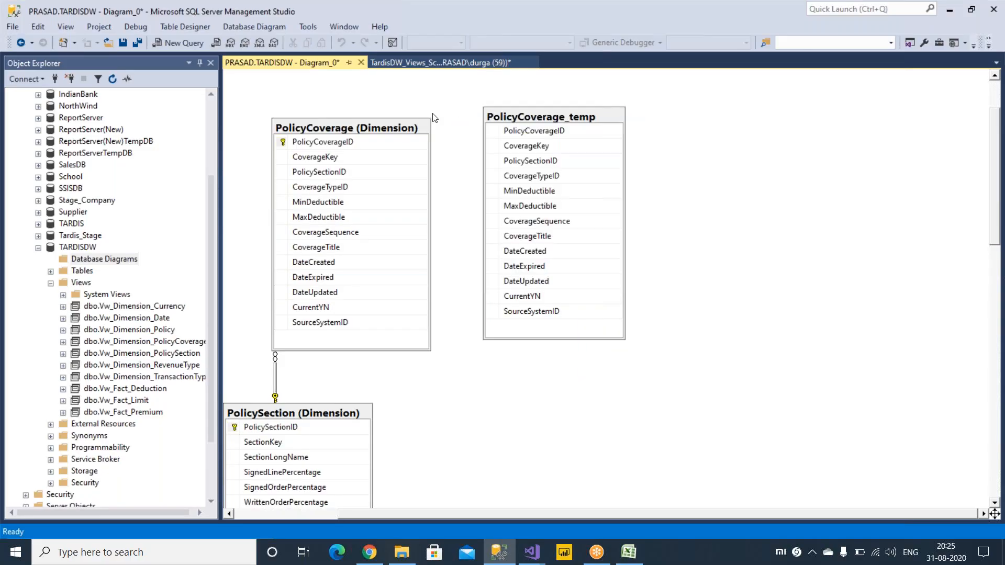
Step: Examine how PolicyCoverage (Dimension) links to PolicySection (Dimension) through PolicySectionID in the database diagram
{"action": "scroll", "coordinate": [688, 246], "scroll_direction": "down", "scroll_amount": 3}
{"action": "scroll", "coordinate": [693, 249], "scroll_direction": "down", "scroll_amount": 2}
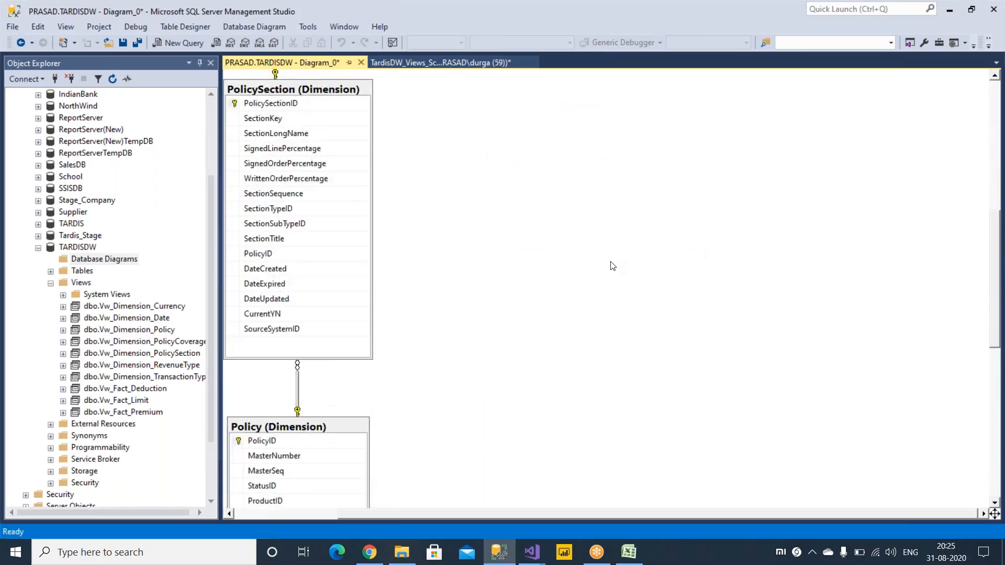
{"action": "scroll", "coordinate": [610, 265], "scroll_direction": "up", "scroll_amount": 3}
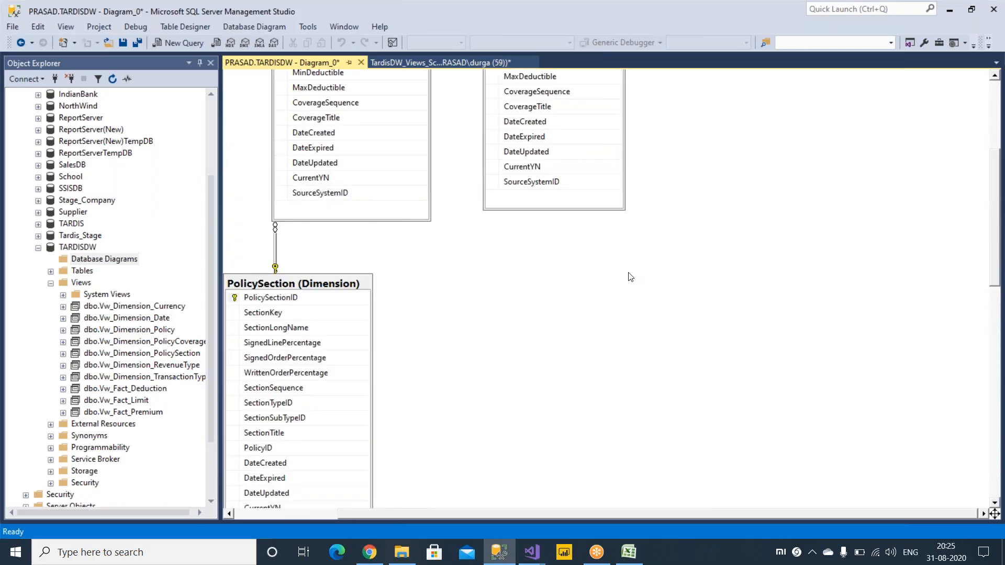
{"action": "scroll", "coordinate": [631, 277], "scroll_direction": "up", "scroll_amount": 2}
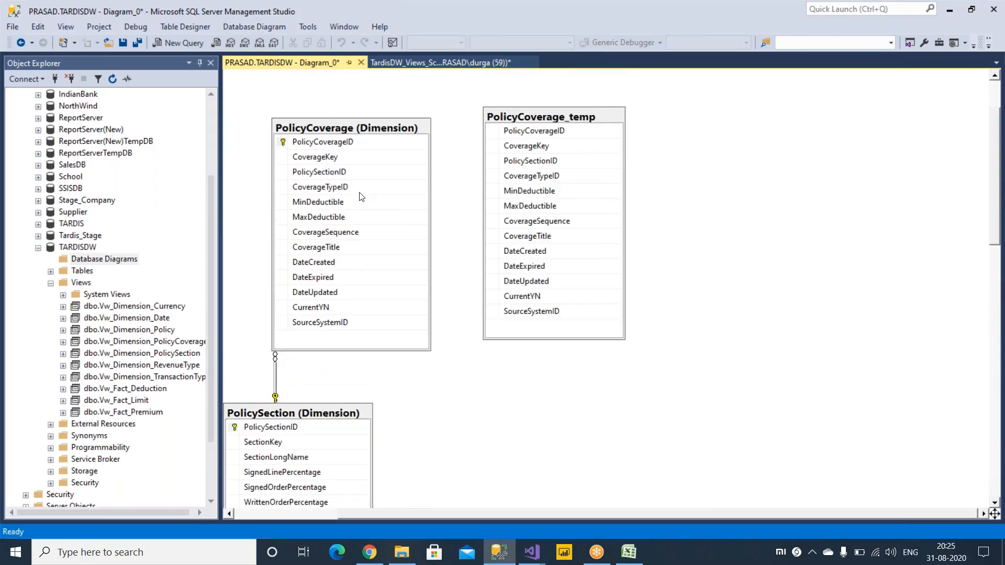
{"action": "scroll", "coordinate": [358, 322], "scroll_direction": "down", "scroll_amount": 1}
{"action": "left_click", "coordinate": [301, 367]}
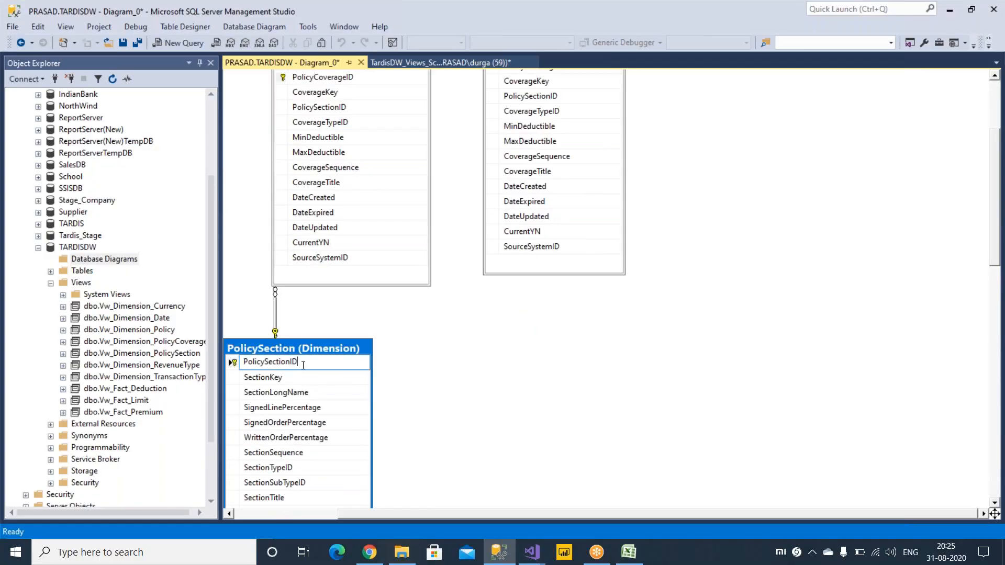
{"action": "left_click", "coordinate": [406, 370]}
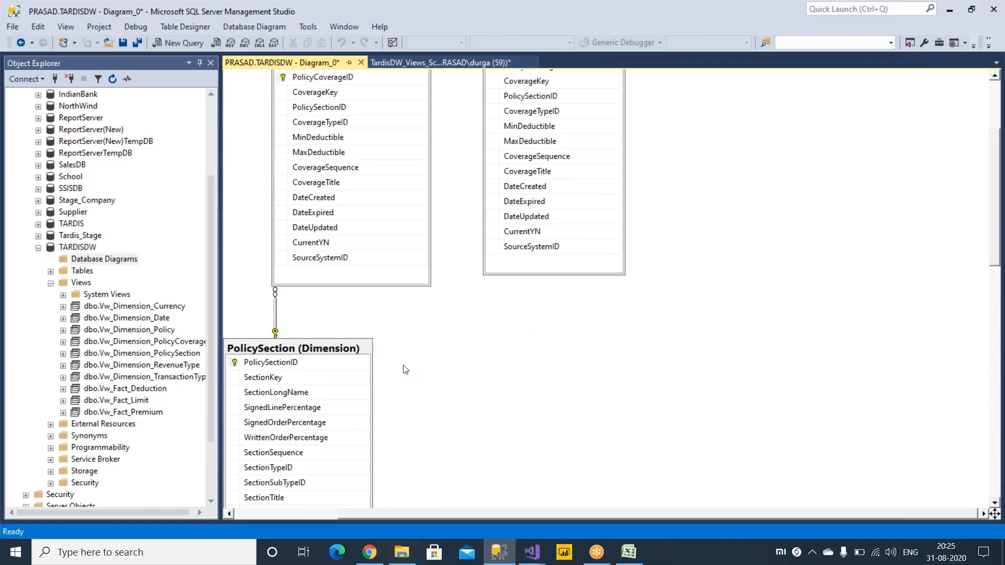
{"action": "scroll", "coordinate": [410, 362], "scroll_direction": "up", "scroll_amount": 1}
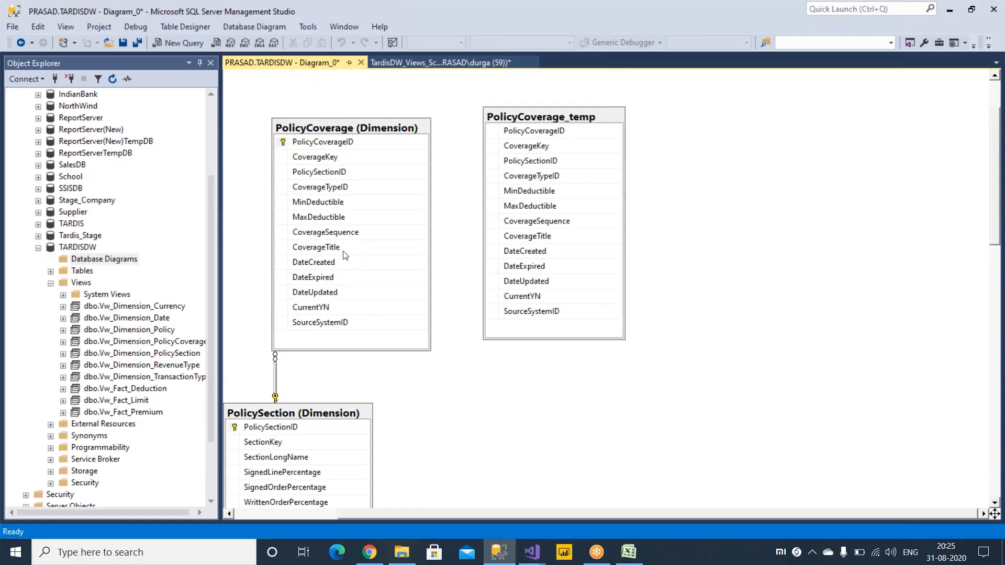
{"action": "left_click", "coordinate": [341, 176]}
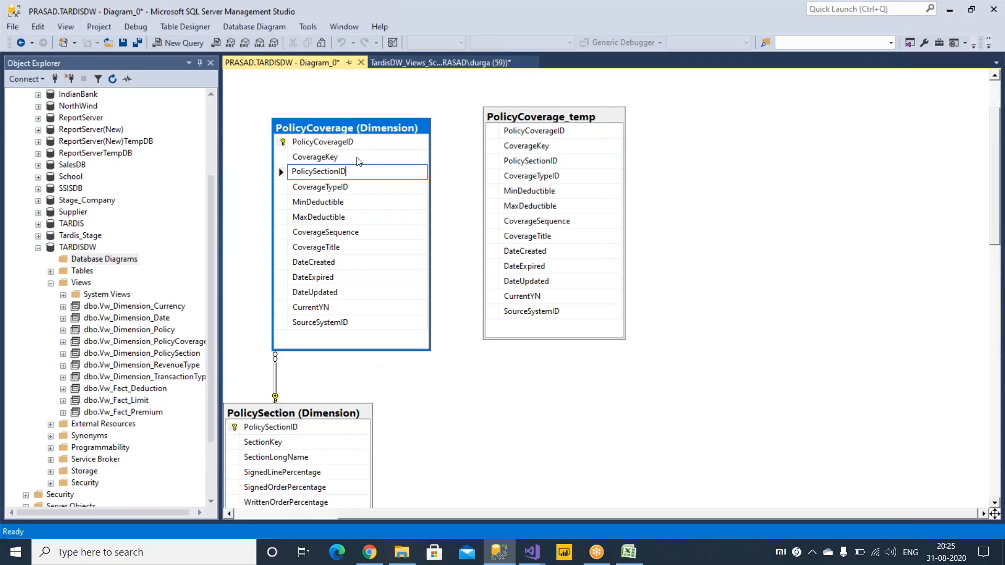
{"action": "left_click", "coordinate": [300, 427]}
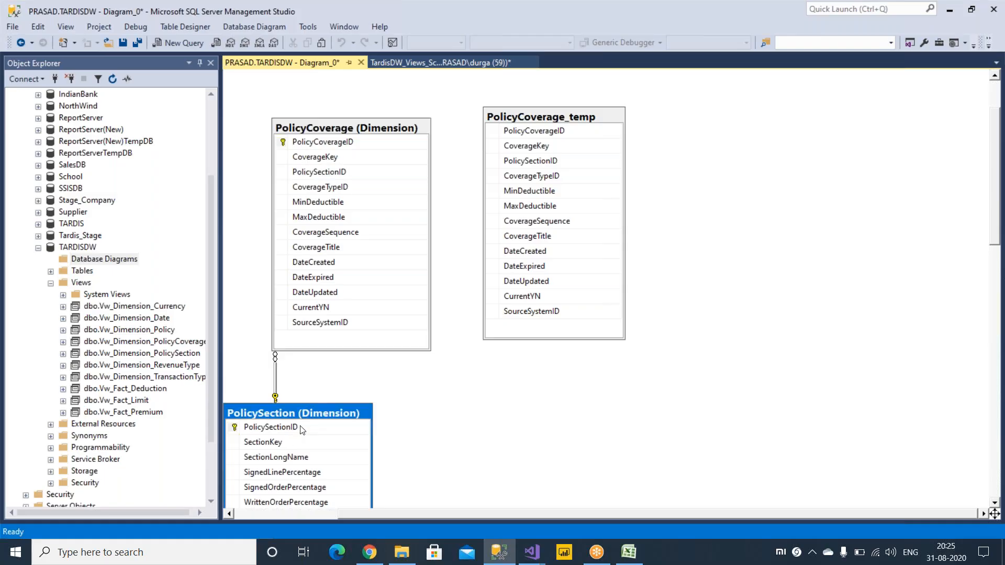
{"action": "left_click", "coordinate": [513, 417]}
{"action": "scroll", "coordinate": [487, 390], "scroll_direction": "down", "scroll_amount": 3}
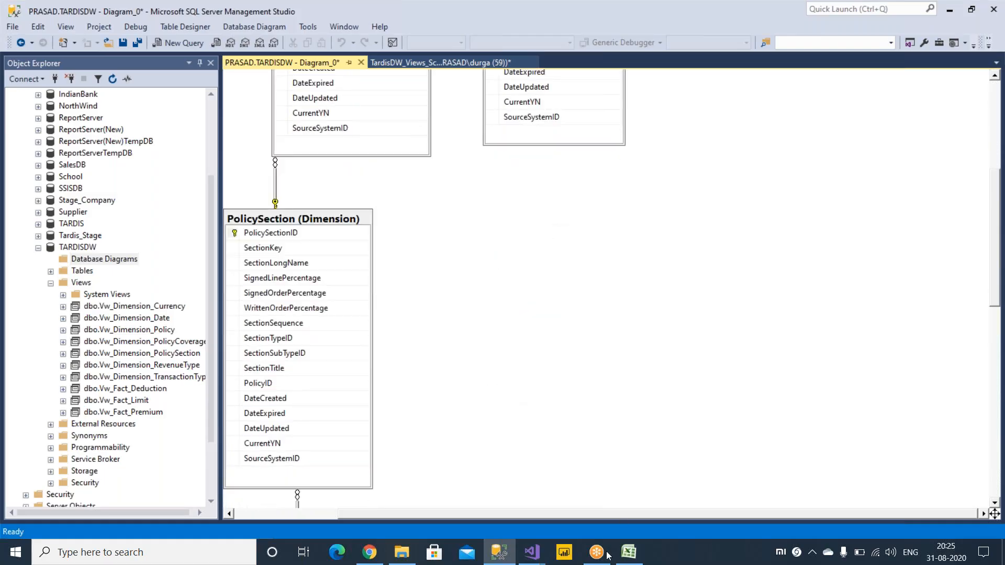
Step: Switch to the SSAS_TardisDW_Test project in Visual Studio and slightly widen the Vw_Dimension_PolicyCoverage table in the data source view
{"action": "mouse_move", "coordinate": [532, 552]}
{"action": "left_click", "coordinate": [644, 503]}
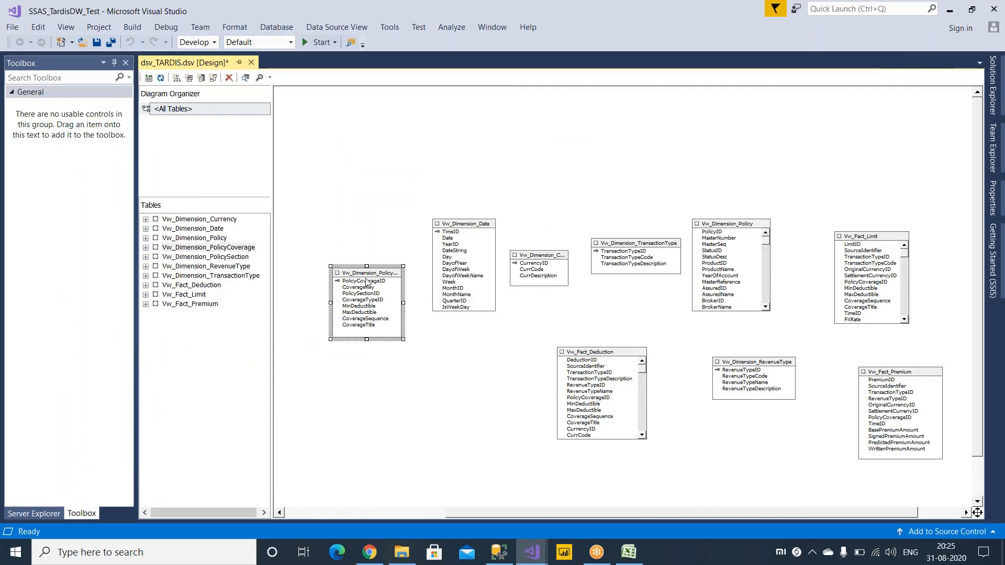
{"action": "left_click_drag", "start_coordinate": [403, 269], "coordinate": [417, 269]}
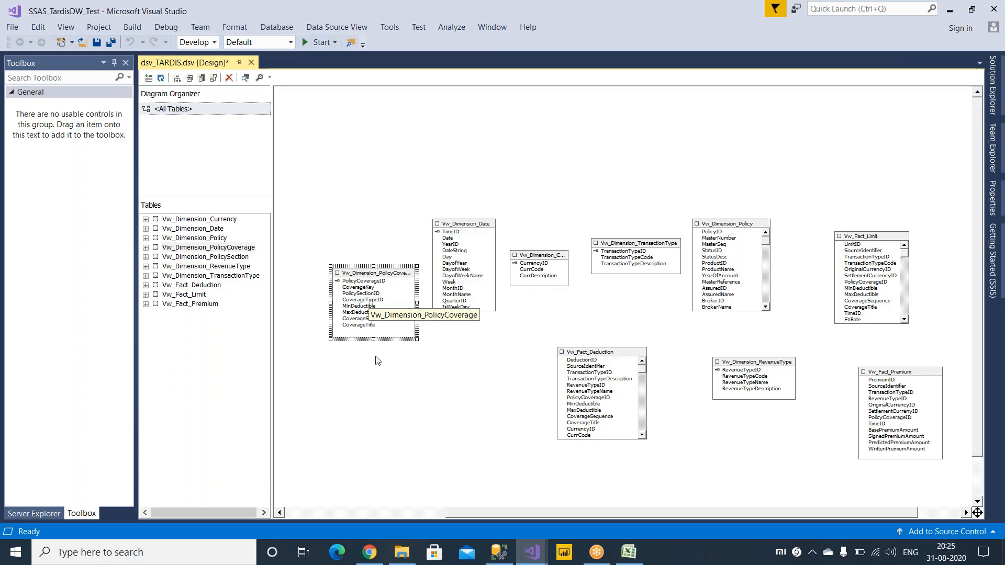
Step: Place Vw_Dimension_PolicySection below Vw_Dimension_PolicyCoverage and widen it to fit its full name
{"action": "left_click_drag", "start_coordinate": [486, 512], "coordinate": [375, 511]}
{"action": "left_click", "coordinate": [337, 257]}
{"action": "left_click_drag", "start_coordinate": [550, 411], "coordinate": [550, 411]}
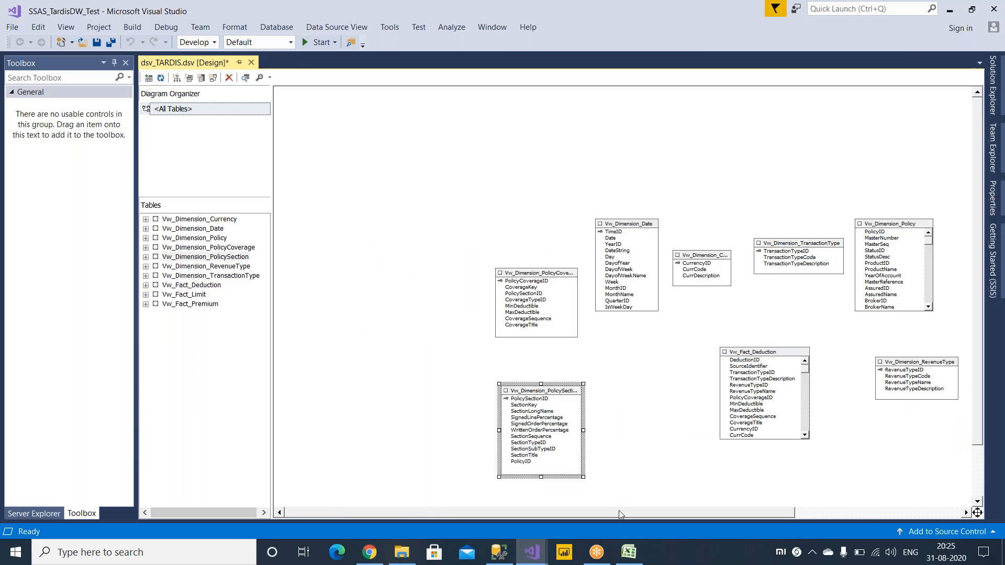
{"action": "left_click_drag", "start_coordinate": [618, 511], "coordinate": [642, 510]}
{"action": "left_click_drag", "start_coordinate": [552, 384], "coordinate": [586, 377]}
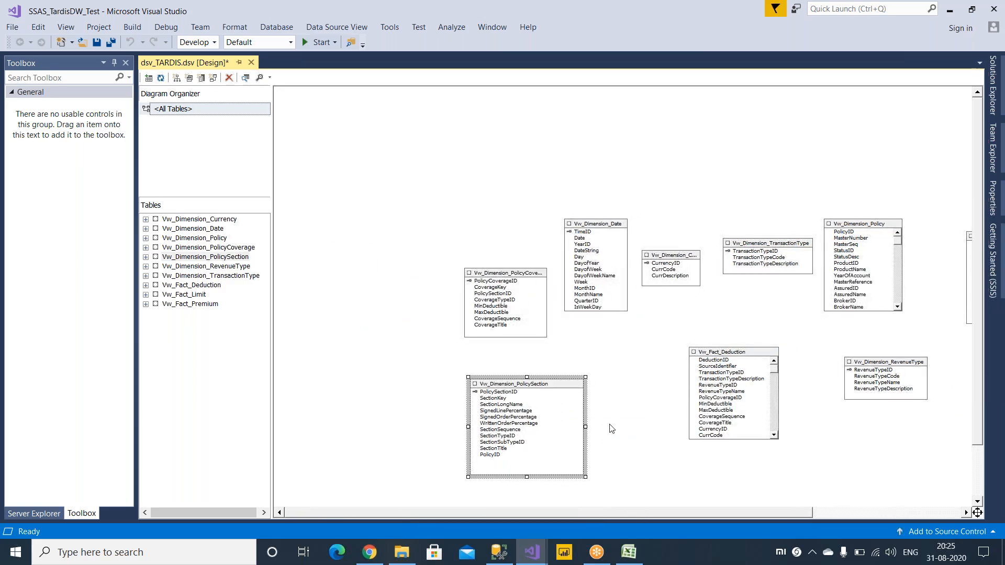
Step: Reposition Vw_Dimension_PolicyCoverage above Vw_Dimension_PolicySection, widen it to fit its full name, and auto-hide the Toolbox
{"action": "left_click_drag", "start_coordinate": [527, 274], "coordinate": [540, 246]}
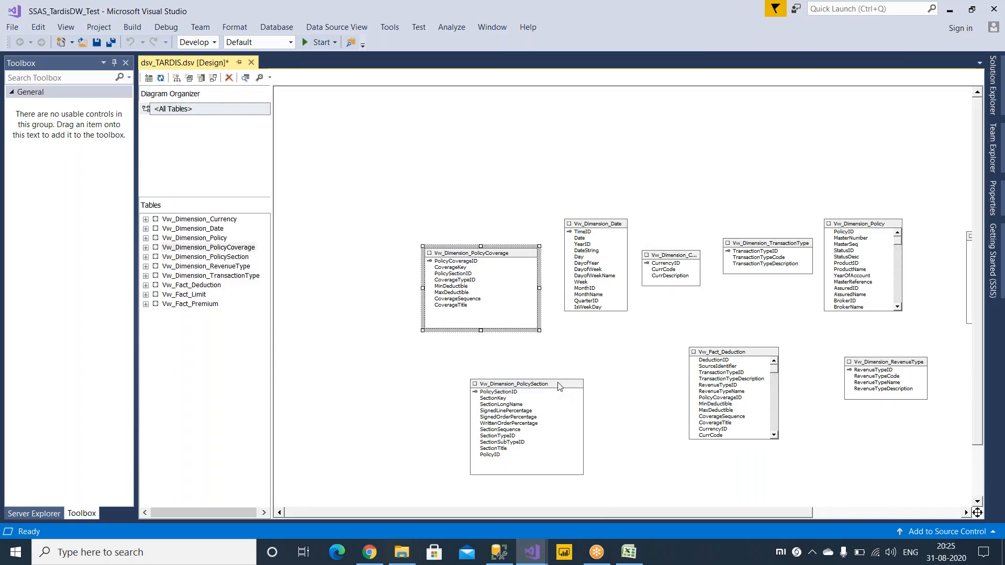
{"action": "left_click", "coordinate": [487, 394]}
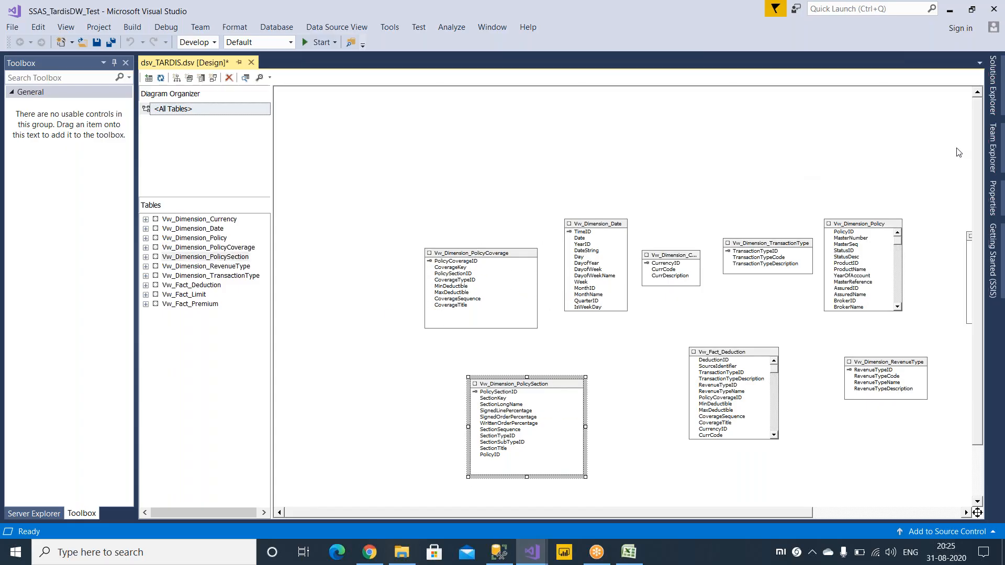
{"action": "left_click", "coordinate": [114, 63]}
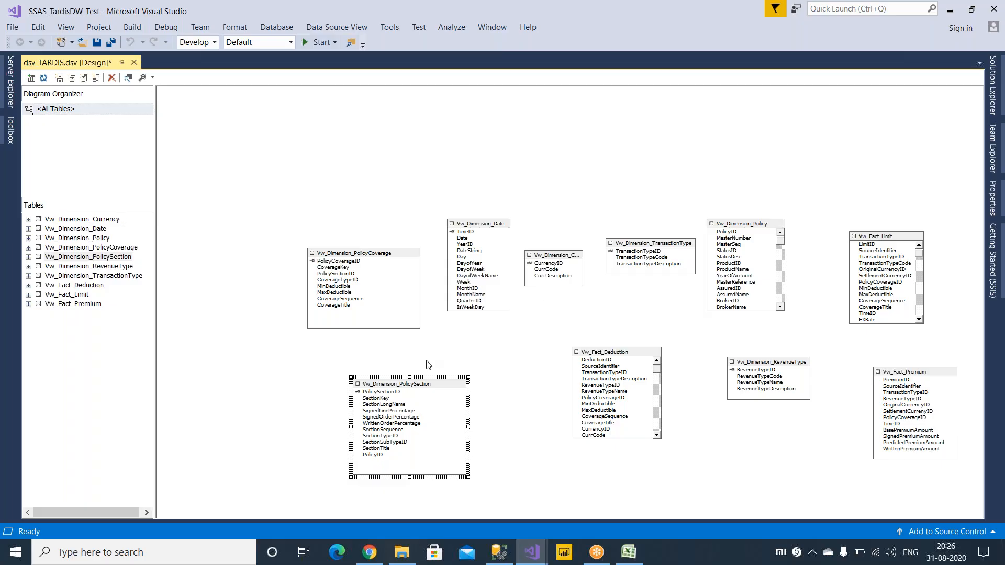
Step: Create a relationship from PolicySectionID in Vw_Dimension_PolicyCoverage to PolicySectionID in Vw_Dimension_PolicySection
{"action": "left_click", "coordinate": [399, 392]}
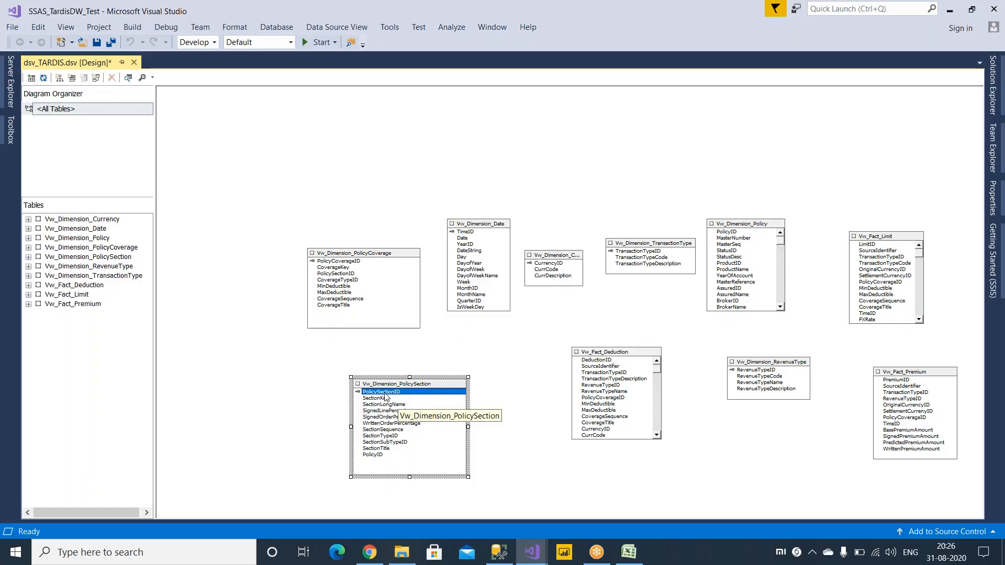
{"action": "left_click", "coordinate": [347, 287]}
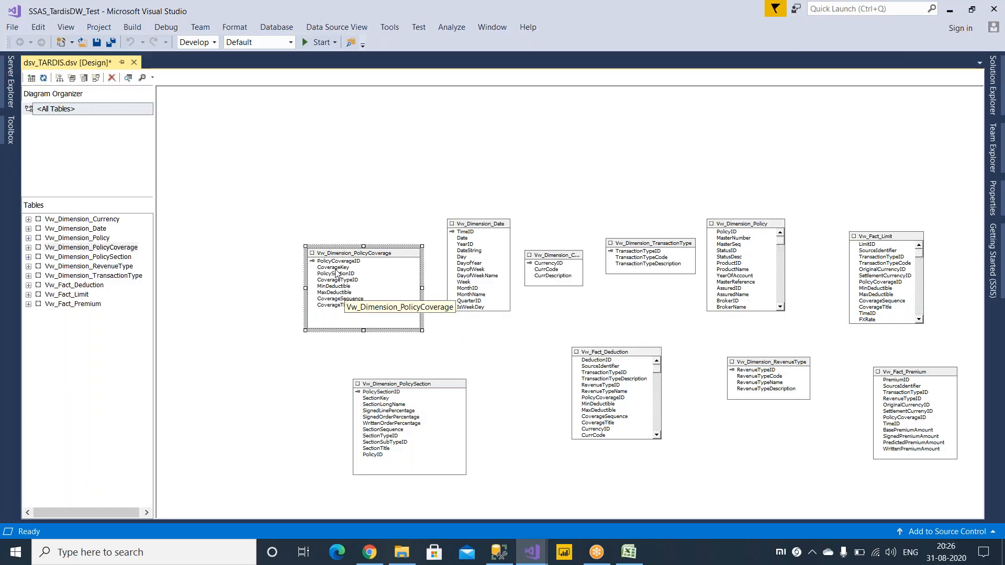
{"action": "left_click", "coordinate": [334, 273]}
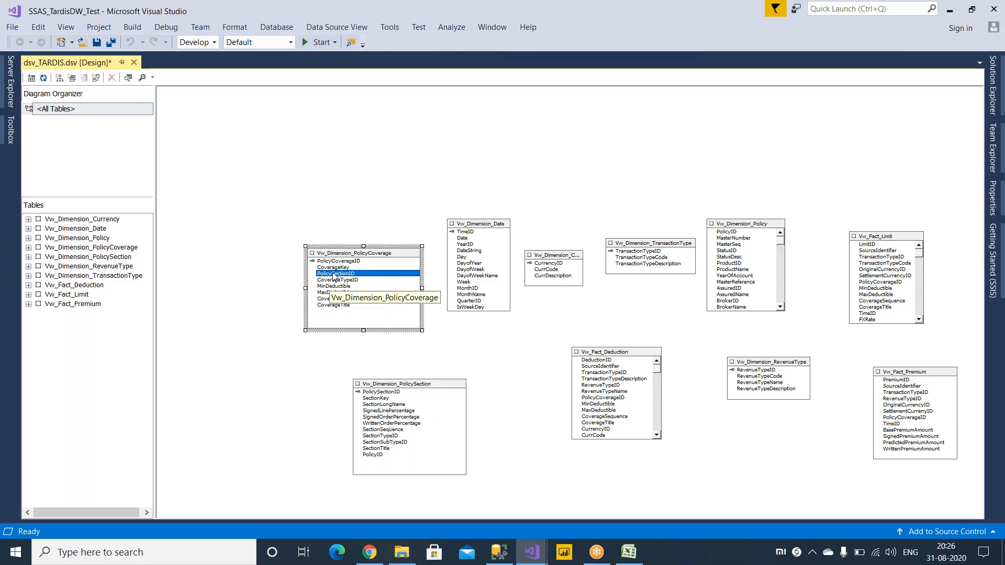
{"action": "left_click_drag", "start_coordinate": [334, 274], "coordinate": [375, 397]}
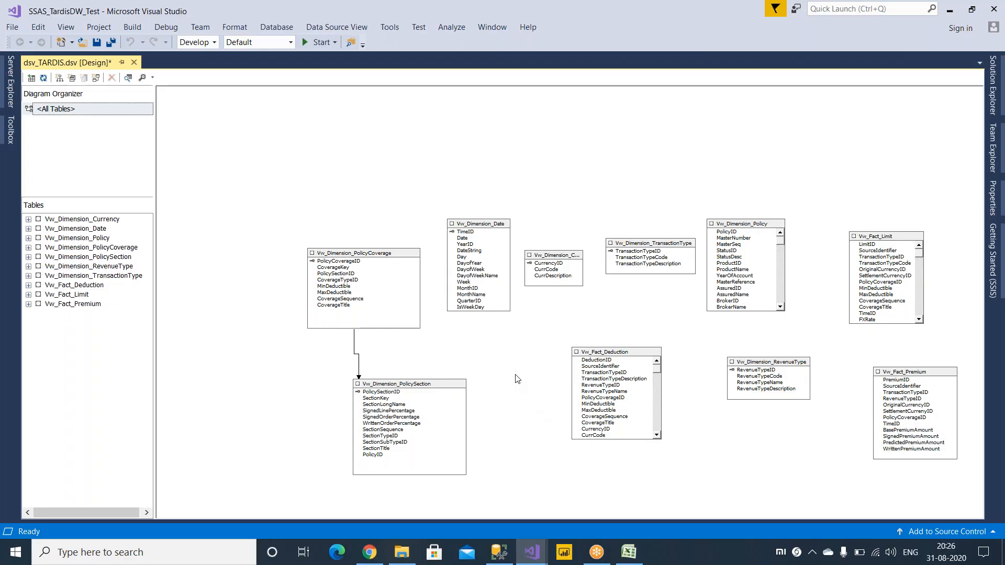
Step: Switch to SQL Server Management Studio and check how PolicySection (Dimension) links to Policy (Dimension) through PolicyID
{"action": "left_click", "coordinate": [495, 553]}
{"action": "scroll", "coordinate": [524, 246], "scroll_direction": "down", "scroll_amount": 5}
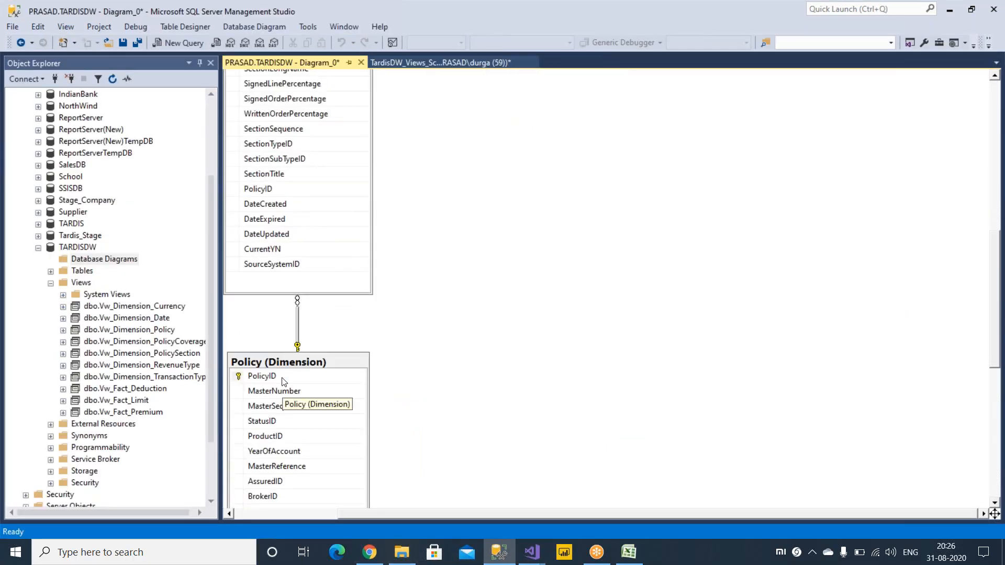
{"action": "left_click", "coordinate": [300, 376]}
{"action": "scroll", "coordinate": [467, 353], "scroll_direction": "up", "scroll_amount": 3}
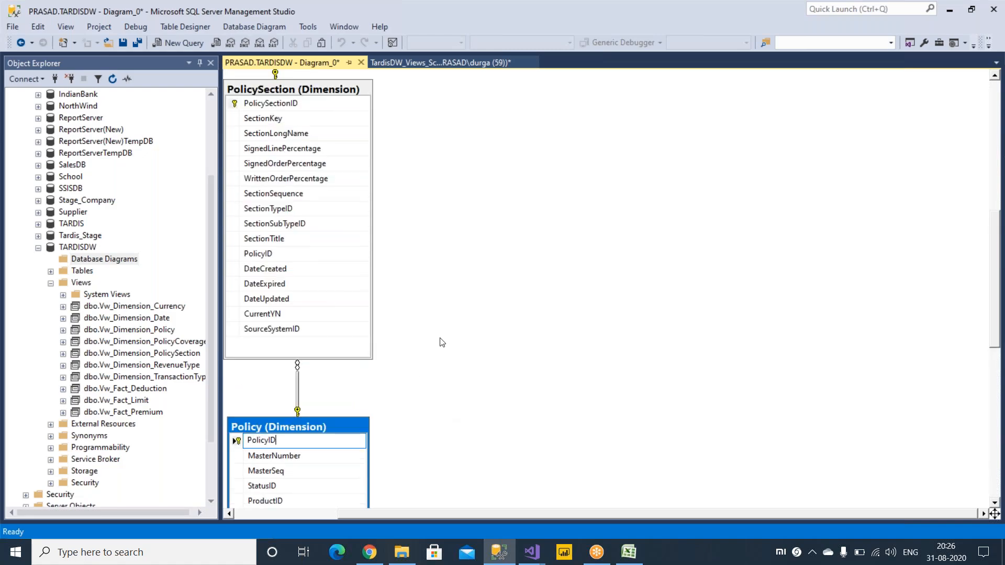
{"action": "scroll", "coordinate": [442, 342], "scroll_direction": "up", "scroll_amount": 15}
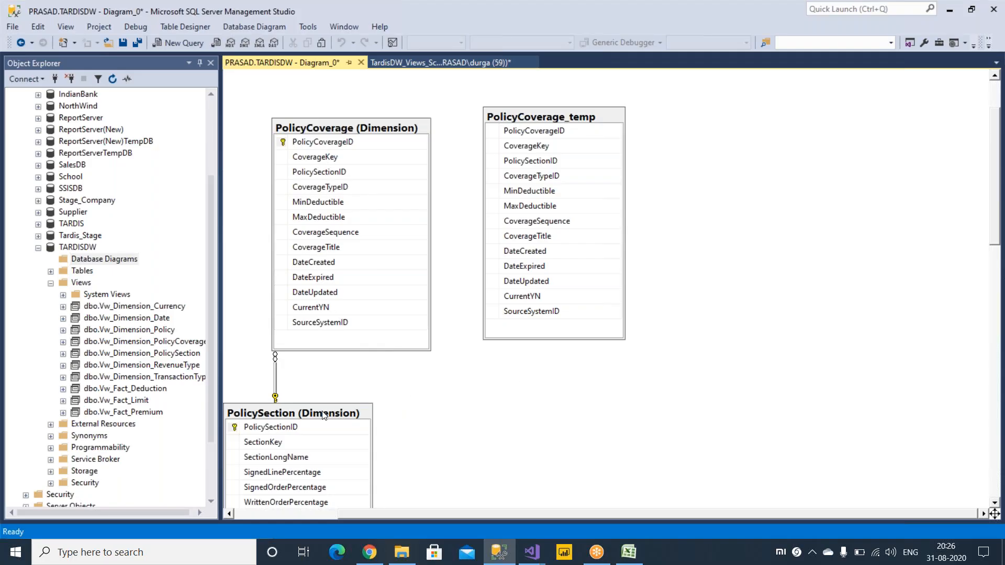
{"action": "scroll", "coordinate": [516, 369], "scroll_direction": "down", "scroll_amount": 9}
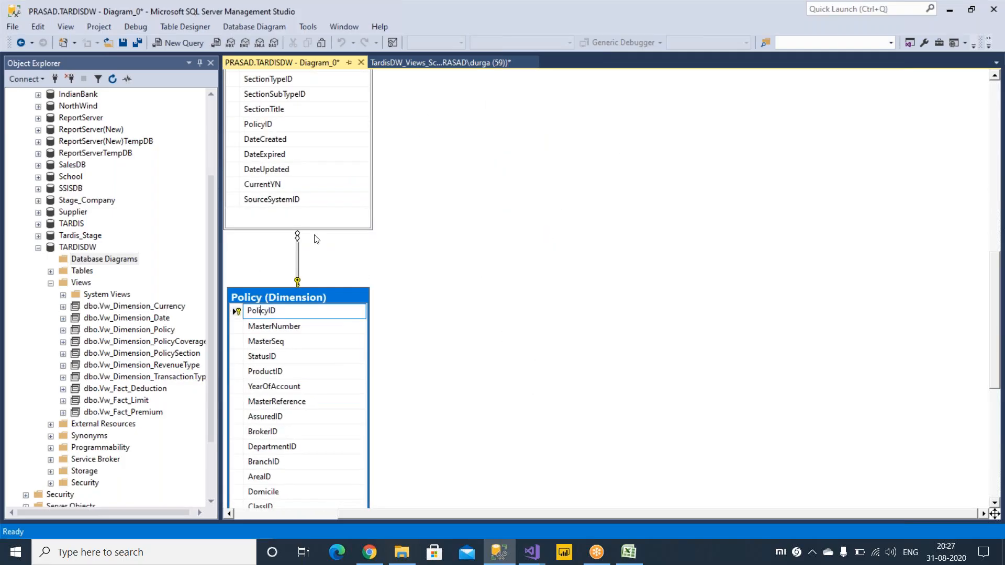
{"action": "left_click", "coordinate": [273, 125]}
{"action": "scroll", "coordinate": [492, 304], "scroll_direction": "up", "scroll_amount": 3}
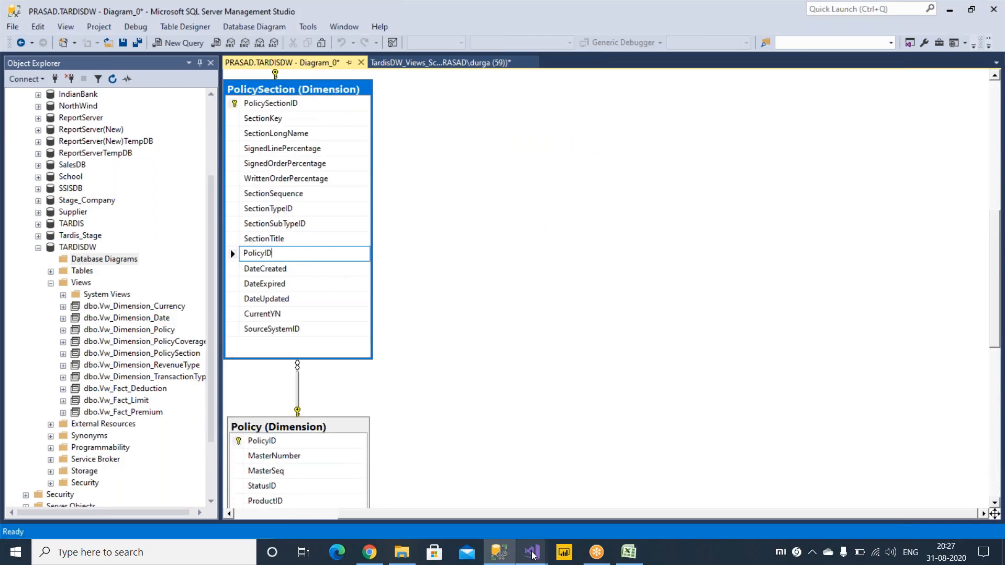
Step: Return to the SSAS_TardisDW_Test project in Visual Studio and move Vw_Dimension_Policy beside Vw_Dimension_PolicySection
{"action": "mouse_move", "coordinate": [533, 551]}
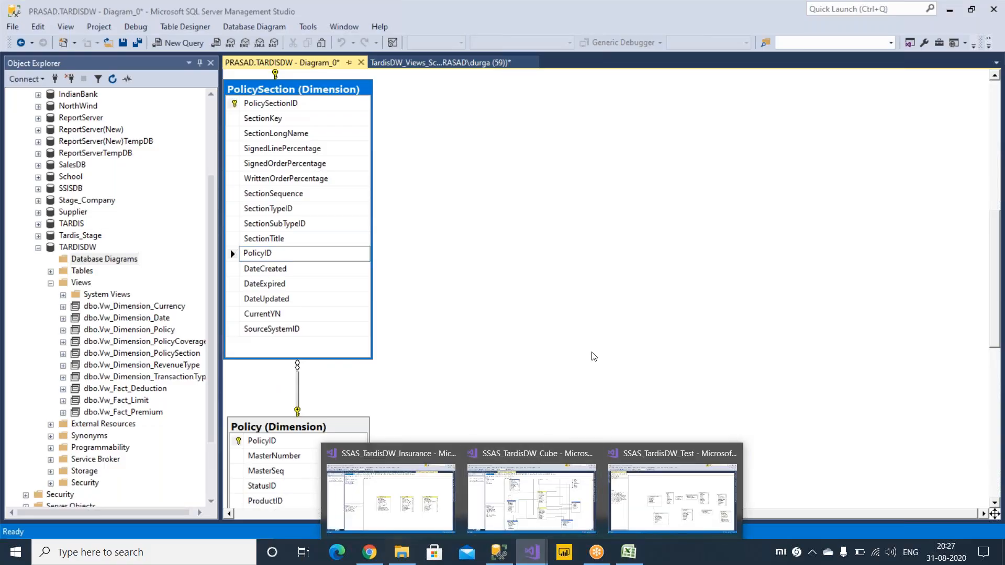
{"action": "left_click", "coordinate": [672, 495]}
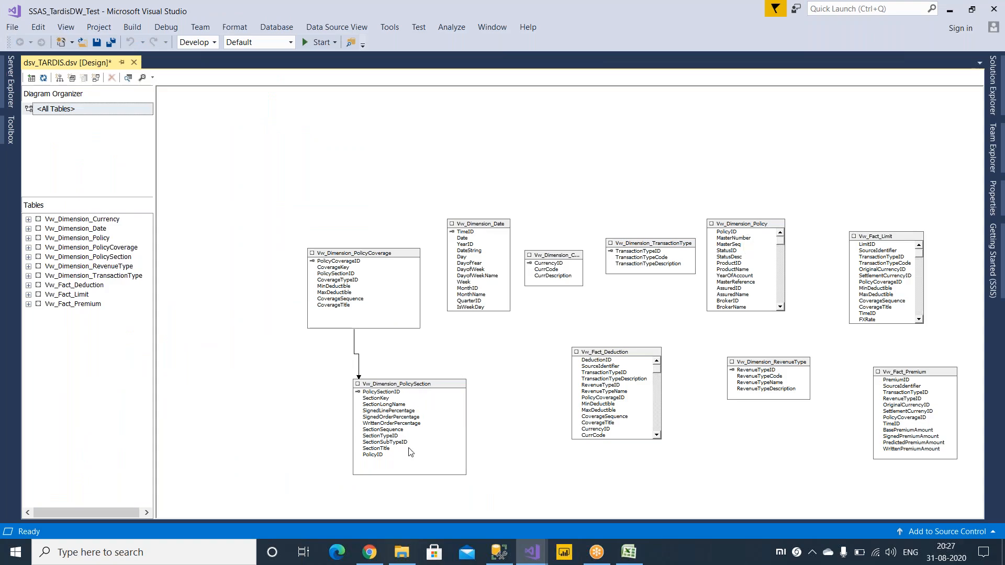
{"action": "left_click", "coordinate": [387, 400]}
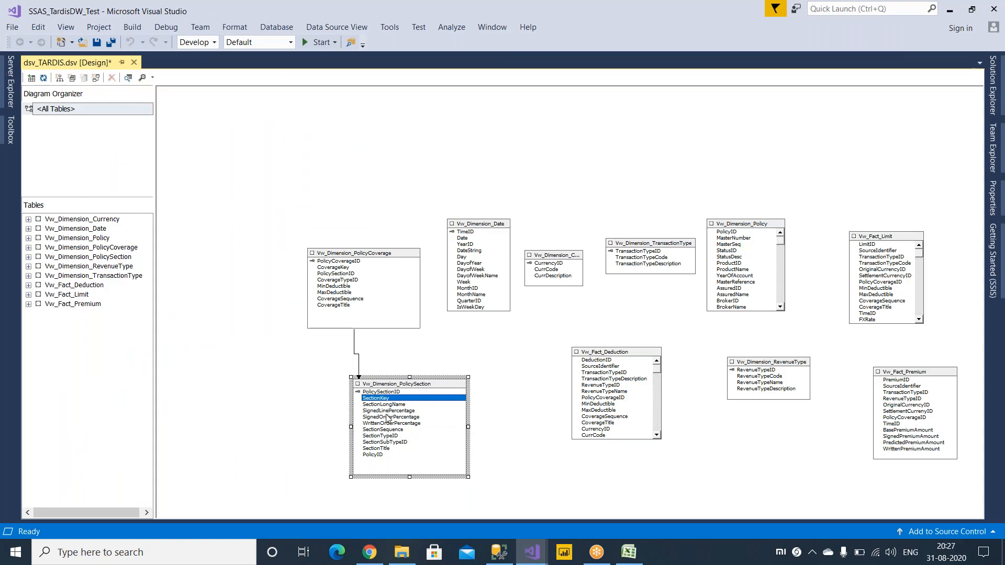
{"action": "left_click", "coordinate": [375, 455]}
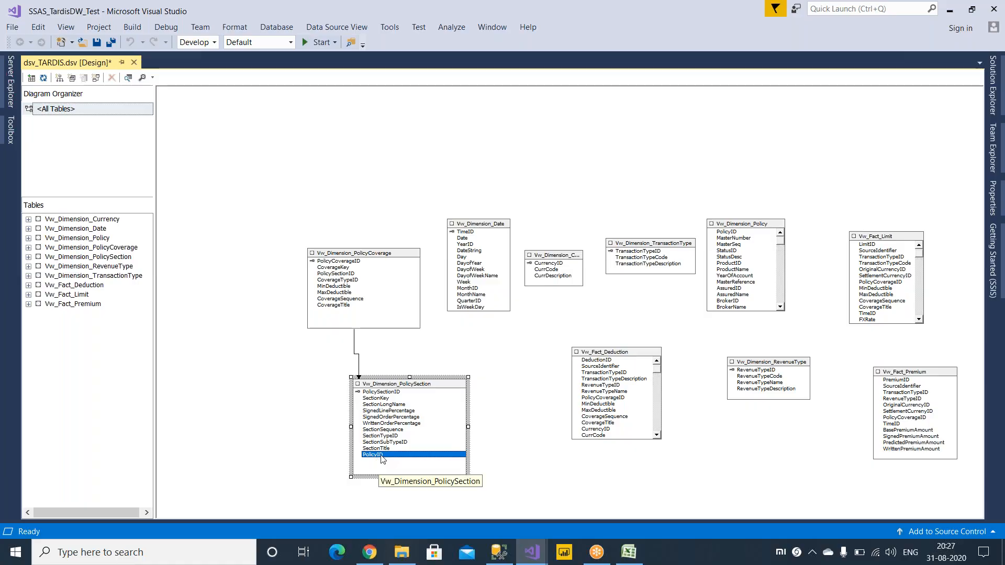
{"action": "left_click", "coordinate": [743, 226]}
{"action": "left_click_drag", "start_coordinate": [250, 415], "coordinate": [255, 404]}
Step: Try to create a relationship from PolicyID in Vw_Dimension_PolicySection to PolicyID in Vw_Dimension_Policy
{"action": "left_click", "coordinate": [377, 455]}
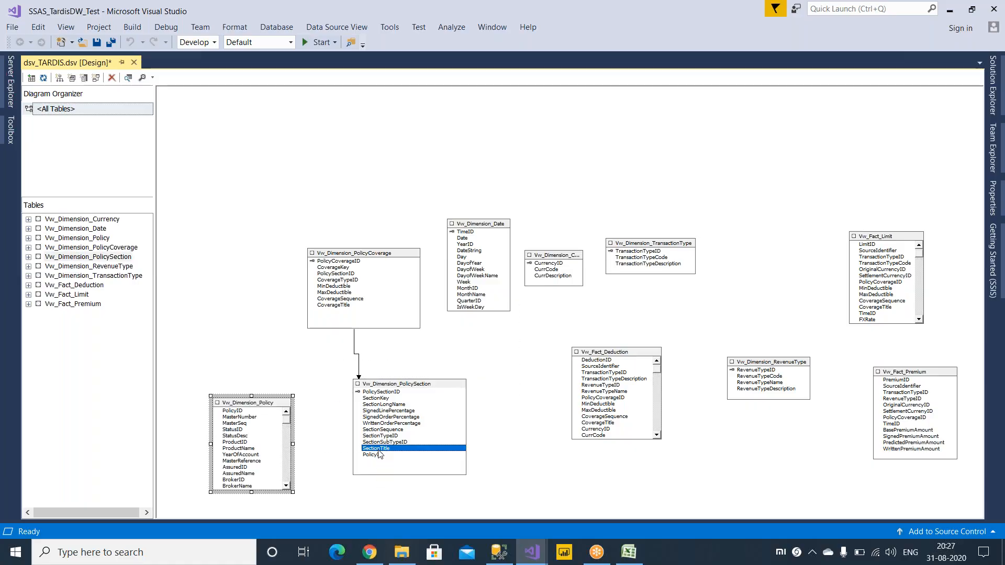
{"action": "left_click_drag", "start_coordinate": [390, 458], "coordinate": [233, 411]}
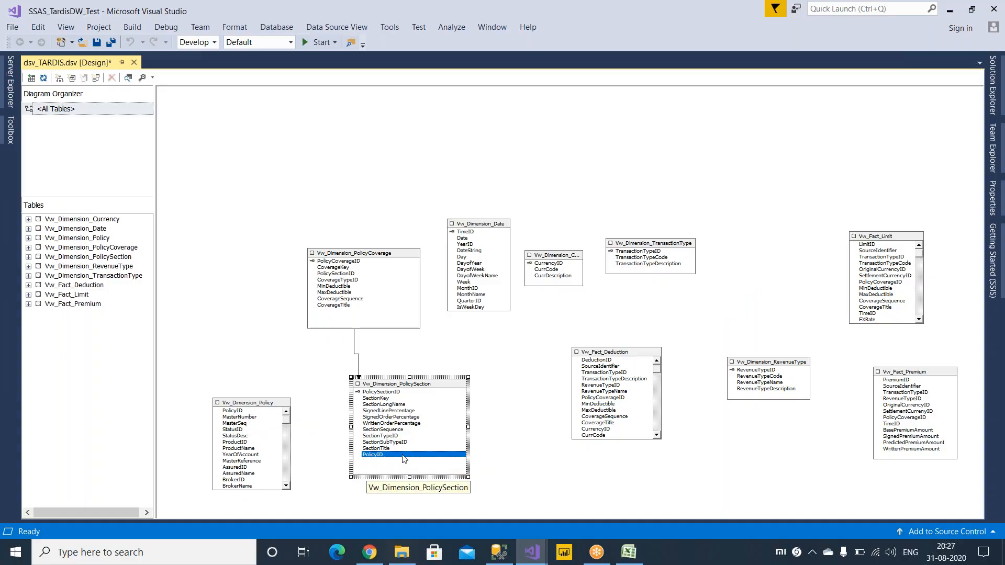
{"action": "left_click", "coordinate": [539, 427]}
{"action": "scroll", "coordinate": [539, 427], "scroll_direction": "down", "scroll_amount": 3}
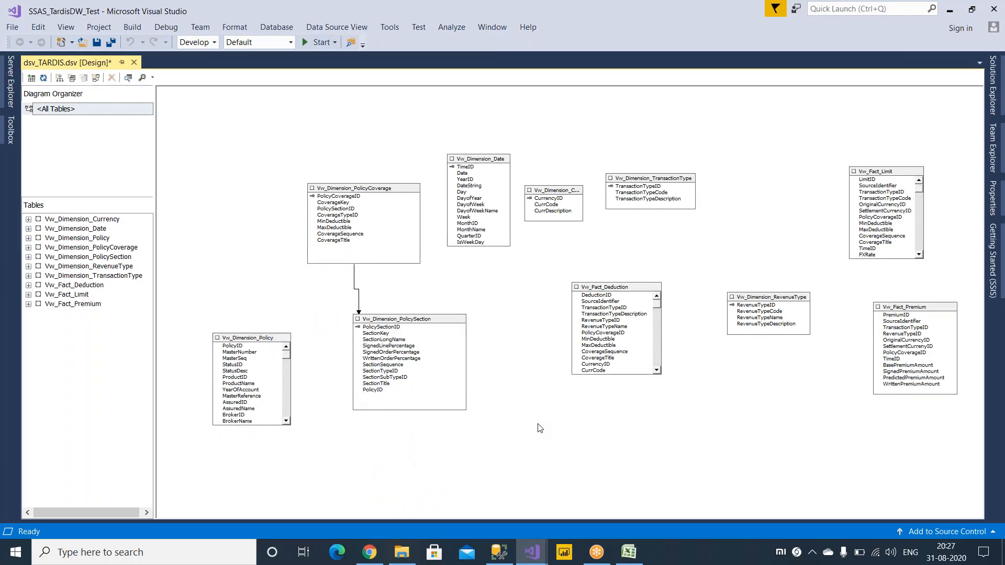
Step: Create a relationship from PolicyID in Vw_Dimension_PolicySection to PolicyID in Vw_Dimension_Policy, accepting a logical primary key for Vw_Dimension_Policy
{"action": "left_click", "coordinate": [377, 391]}
{"action": "left_click_drag", "start_coordinate": [393, 393], "coordinate": [232, 346]}
{"action": "left_click", "coordinate": [249, 357]}
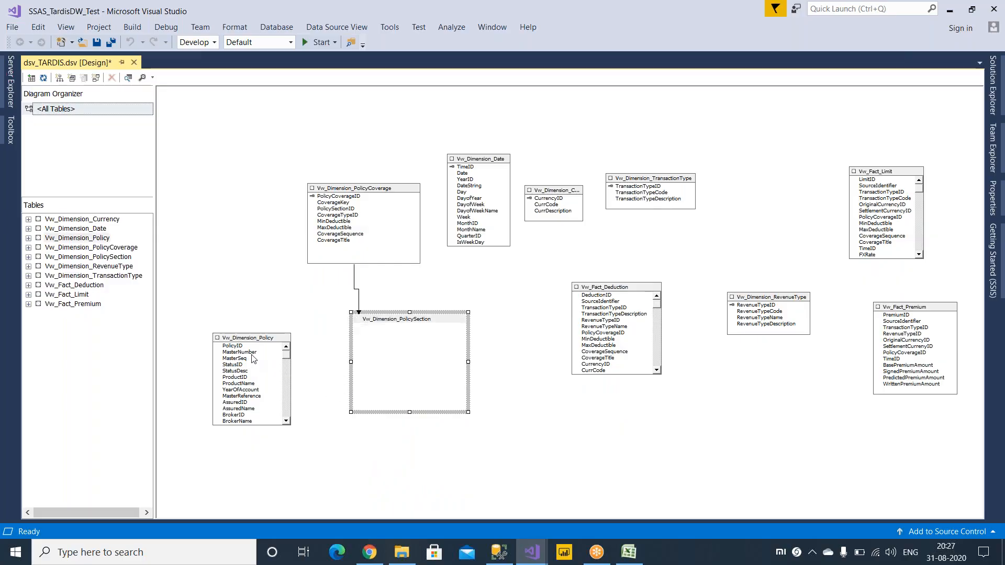
{"action": "left_click", "coordinate": [378, 392]}
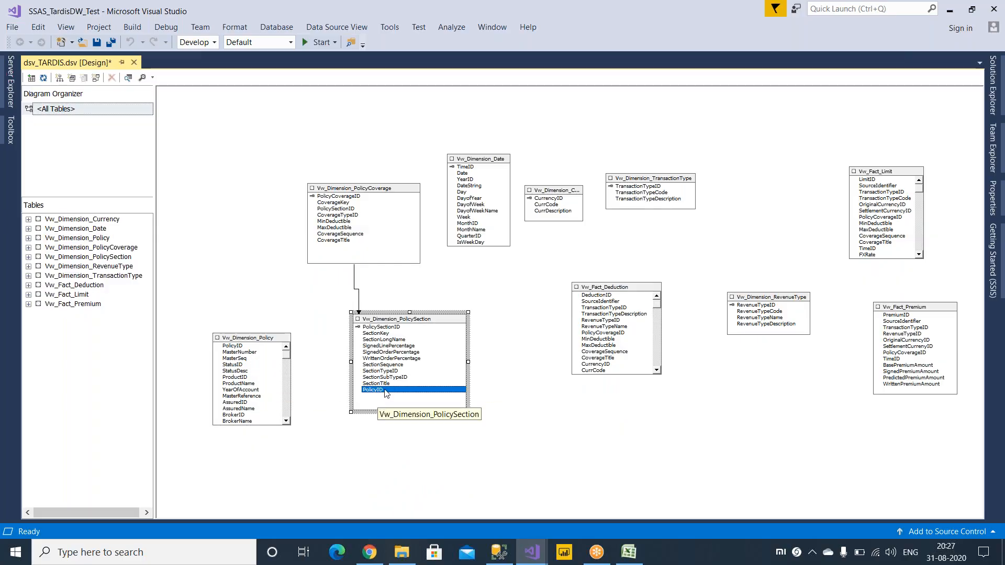
{"action": "left_click_drag", "start_coordinate": [380, 397], "coordinate": [234, 347]}
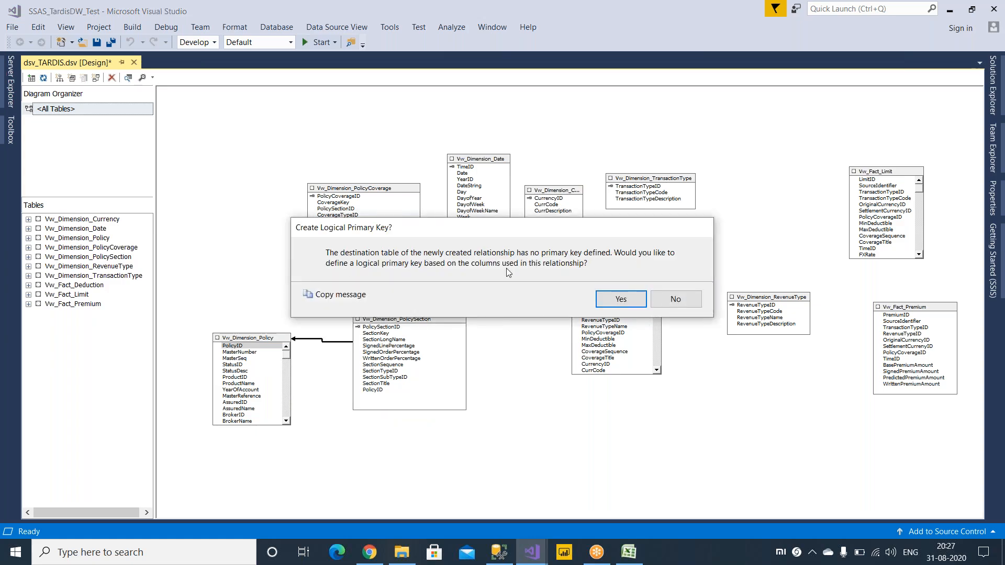
{"action": "left_click", "coordinate": [628, 303]}
{"action": "left_click", "coordinate": [229, 296]}
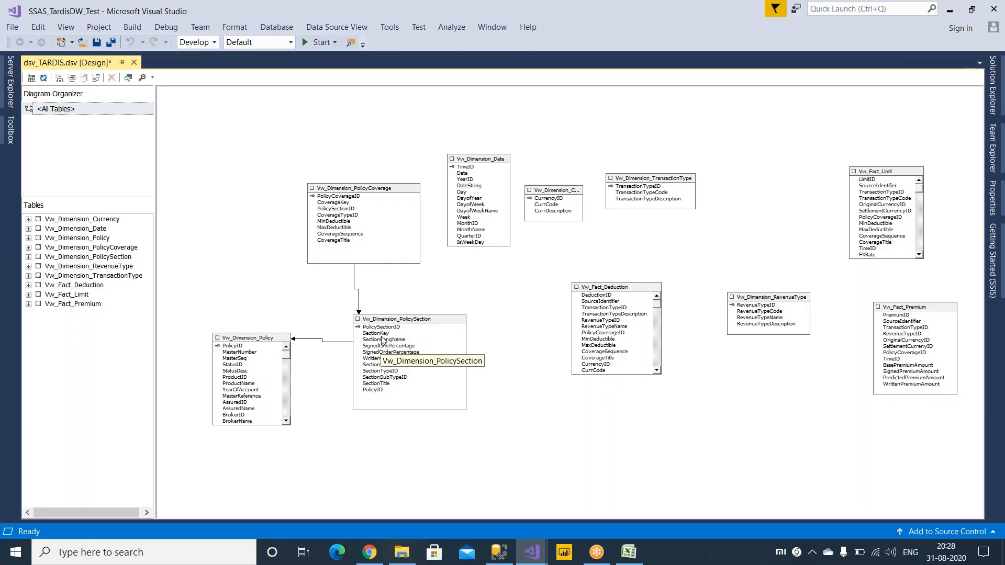
{"action": "left_click", "coordinate": [386, 393]}
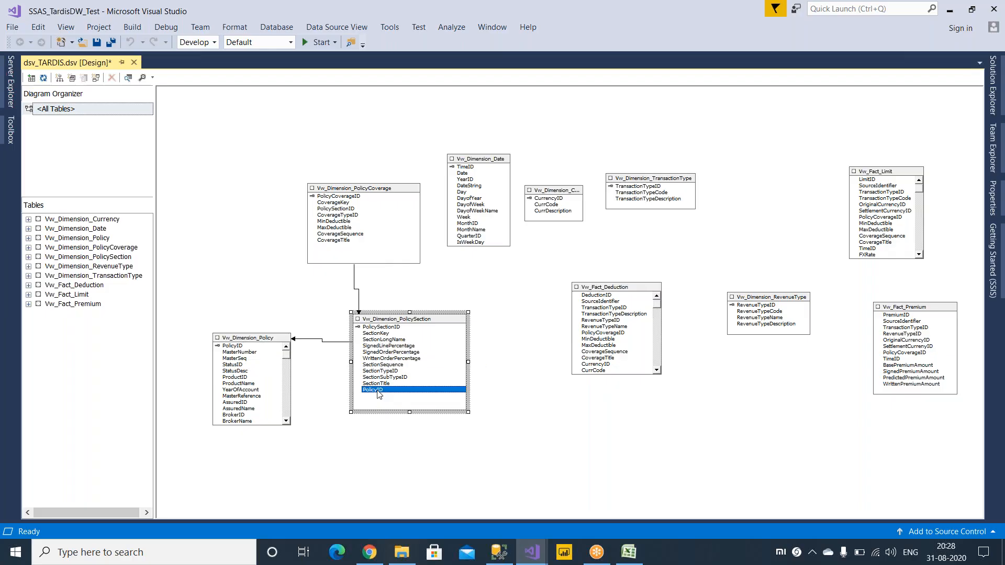
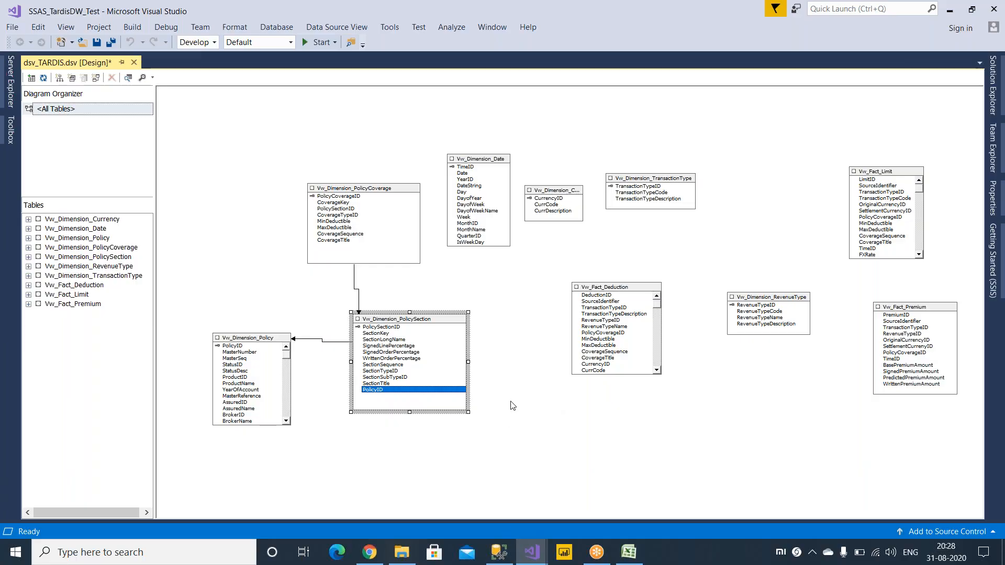
Step: Switch to SQL Server Management Studio and add the Limit (Fact) table to the TARDISDW database diagram
{"action": "left_click", "coordinate": [499, 552]}
{"action": "left_click", "coordinate": [518, 294]}
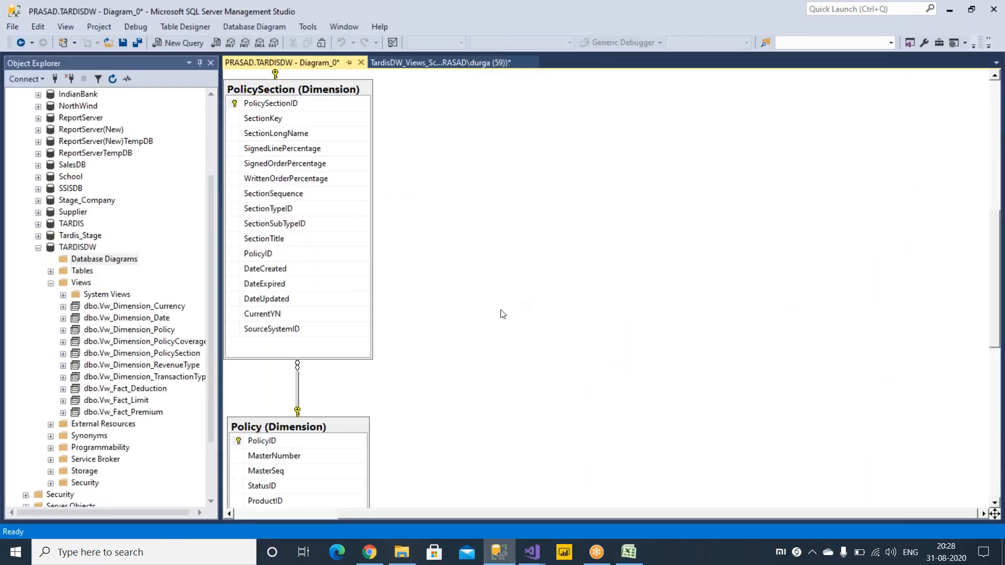
{"action": "scroll", "coordinate": [545, 317], "scroll_direction": "up", "scroll_amount": 10}
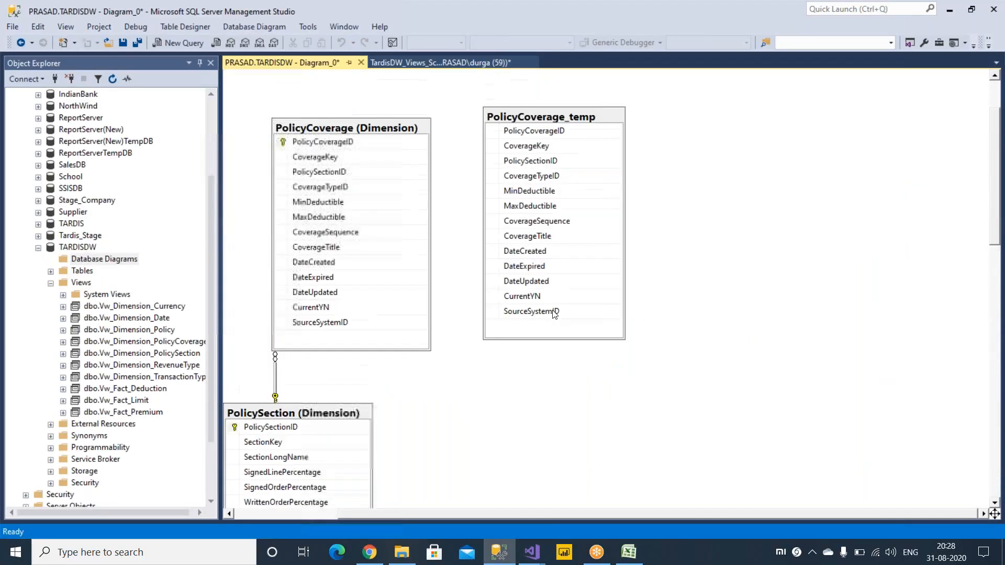
{"action": "right_click", "coordinate": [716, 165]}
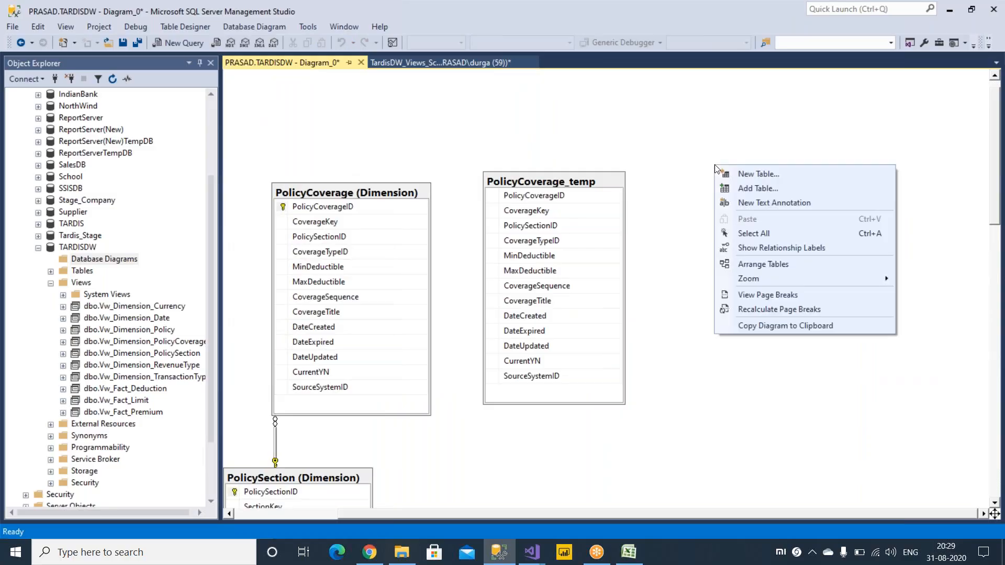
{"action": "left_click", "coordinate": [755, 189]}
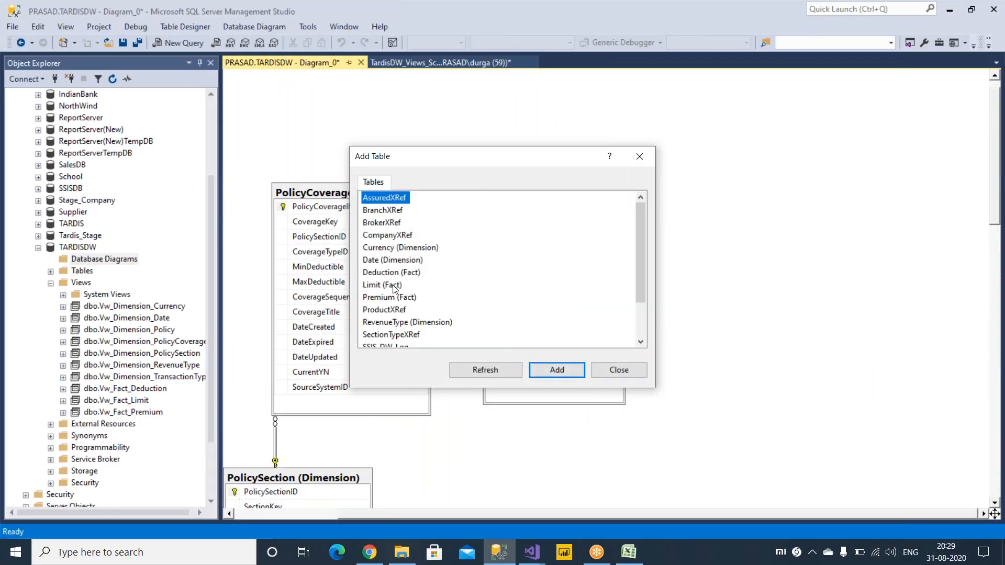
{"action": "left_click", "coordinate": [381, 286]}
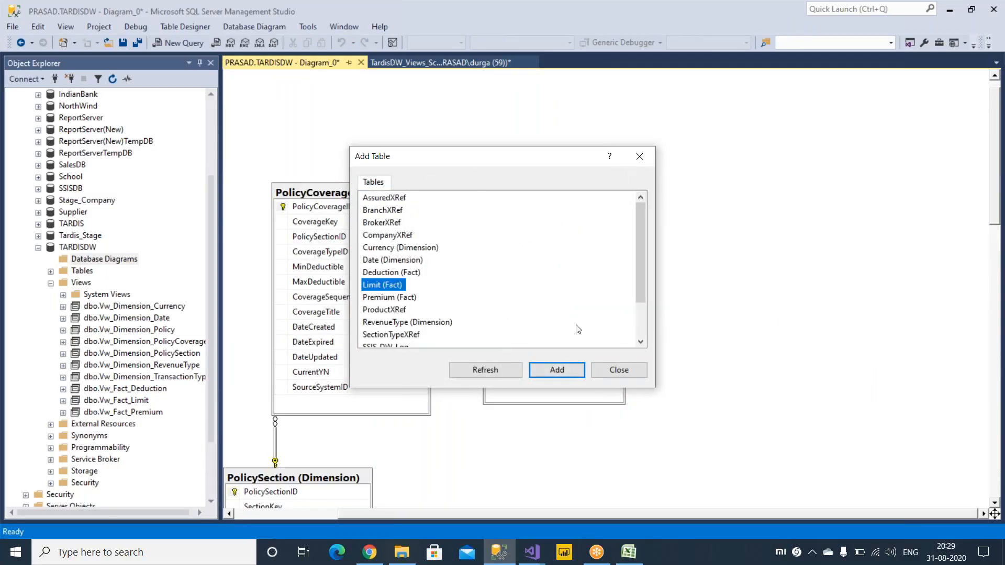
{"action": "left_click", "coordinate": [557, 370]}
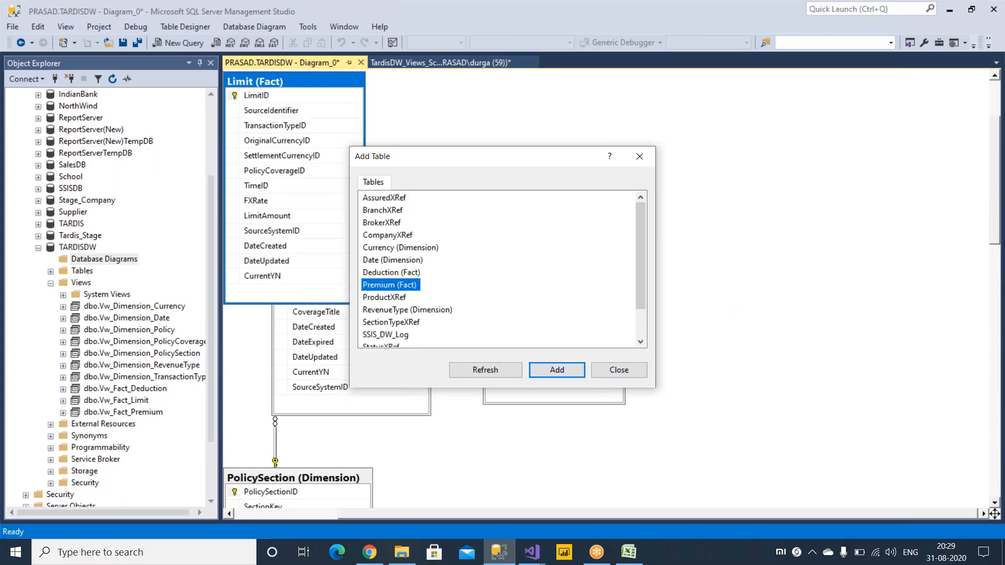
{"action": "left_click", "coordinate": [628, 371]}
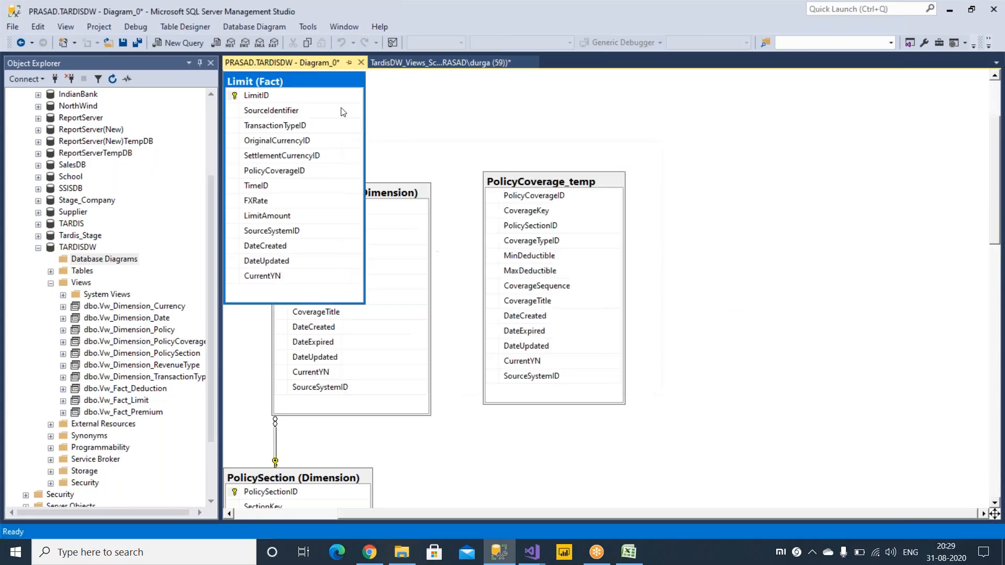
Step: Move PolicyCoverage_temp out of the way and place Limit (Fact) directly beside PolicyCoverage (Dimension) in the diagram
{"action": "left_click_drag", "start_coordinate": [727, 322], "coordinate": [792, 327]}
{"action": "scroll", "coordinate": [588, 309], "scroll_direction": "down", "scroll_amount": 3}
{"action": "scroll", "coordinate": [588, 308], "scroll_direction": "up", "scroll_amount": 2}
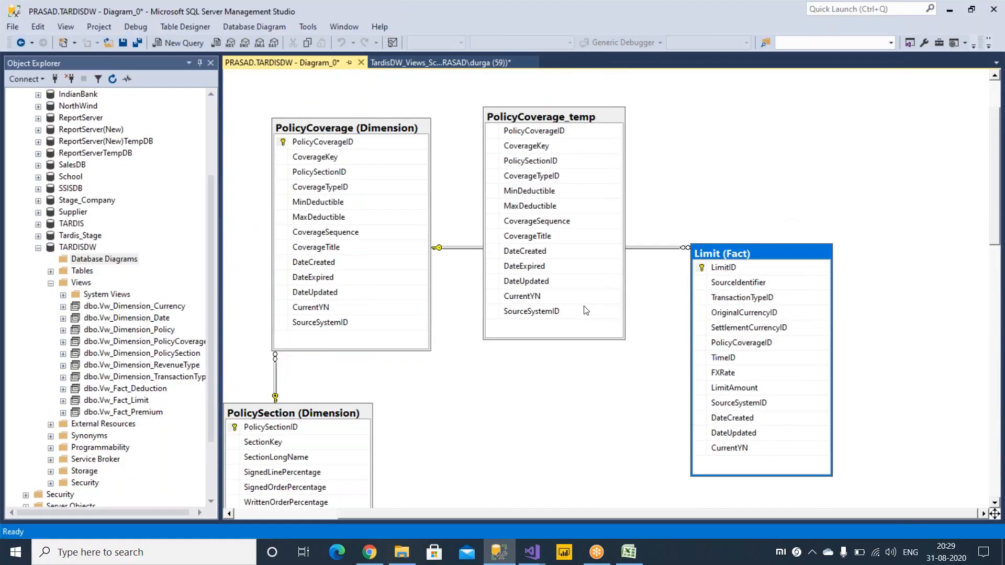
{"action": "left_click", "coordinate": [562, 118]}
{"action": "left_click_drag", "start_coordinate": [890, 130], "coordinate": [910, 124]}
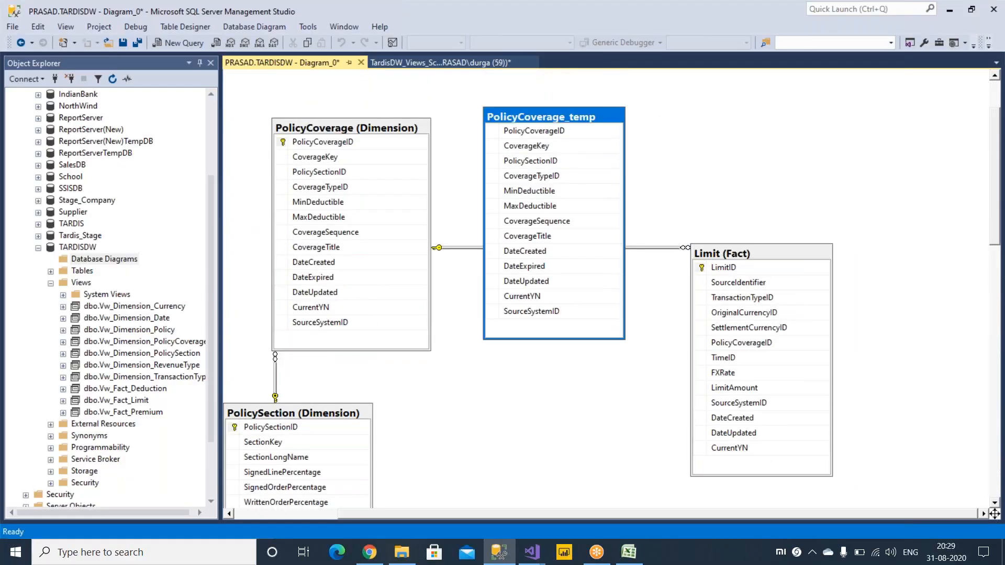
{"action": "left_click_drag", "start_coordinate": [763, 253], "coordinate": [622, 246]}
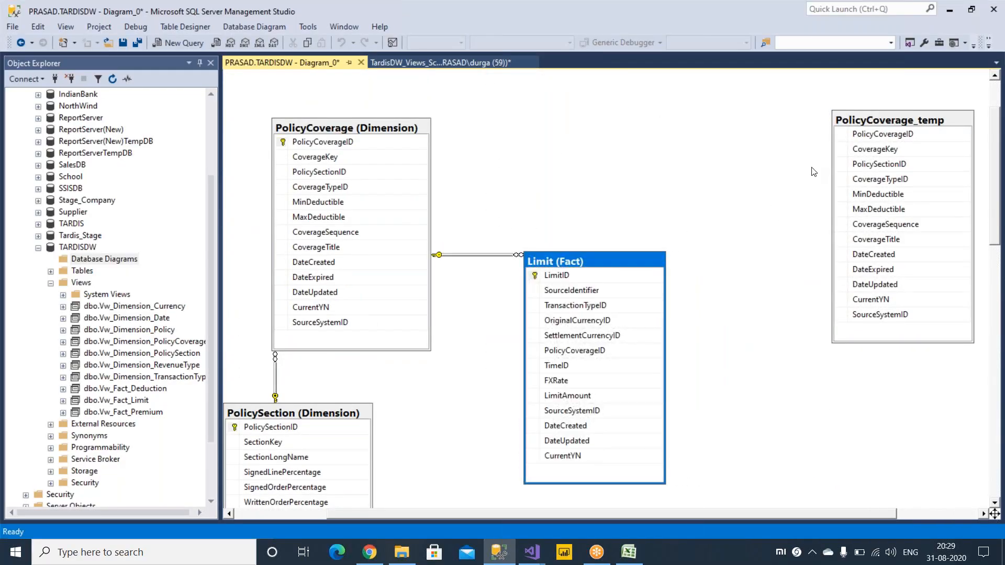
Step: Check how Limit (Fact) links to PolicyCoverage (Dimension) through PolicyCoverageID
{"action": "scroll", "coordinate": [657, 220], "scroll_direction": "down", "scroll_amount": 2}
{"action": "scroll", "coordinate": [664, 216], "scroll_direction": "up", "scroll_amount": 2}
{"action": "left_click", "coordinate": [578, 276]}
{"action": "left_click", "coordinate": [592, 367]}
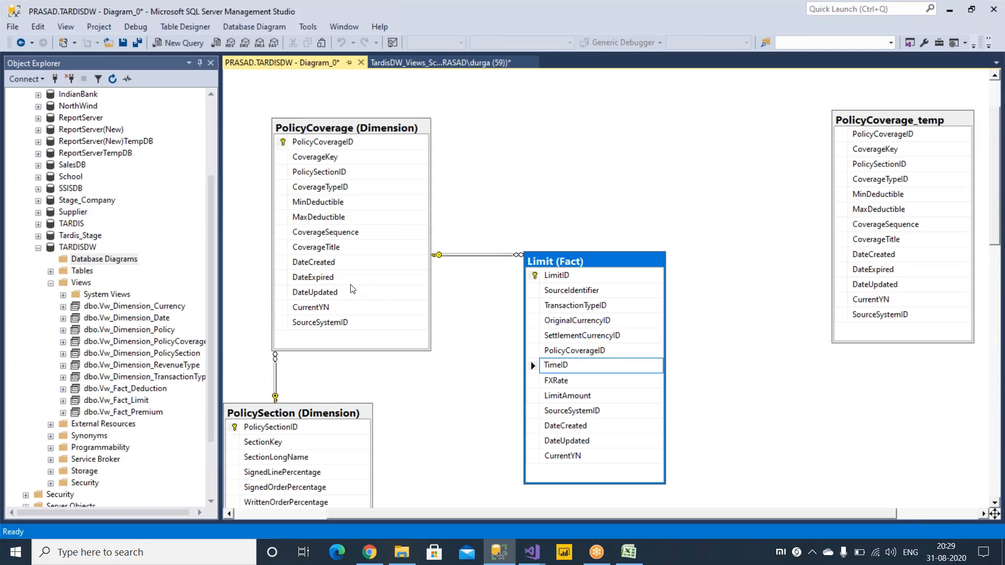
{"action": "left_click", "coordinate": [598, 350]}
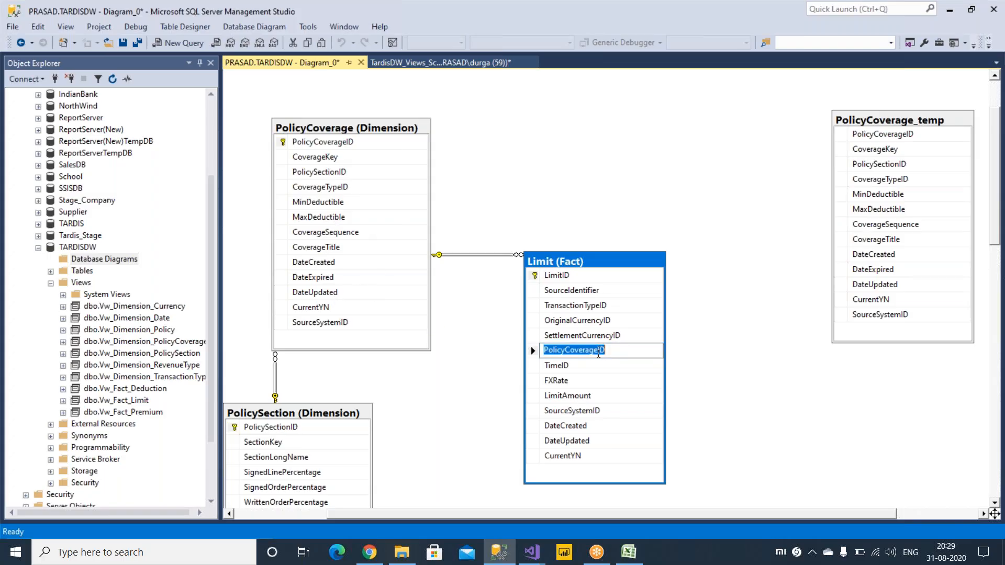
{"action": "left_click", "coordinate": [329, 148]}
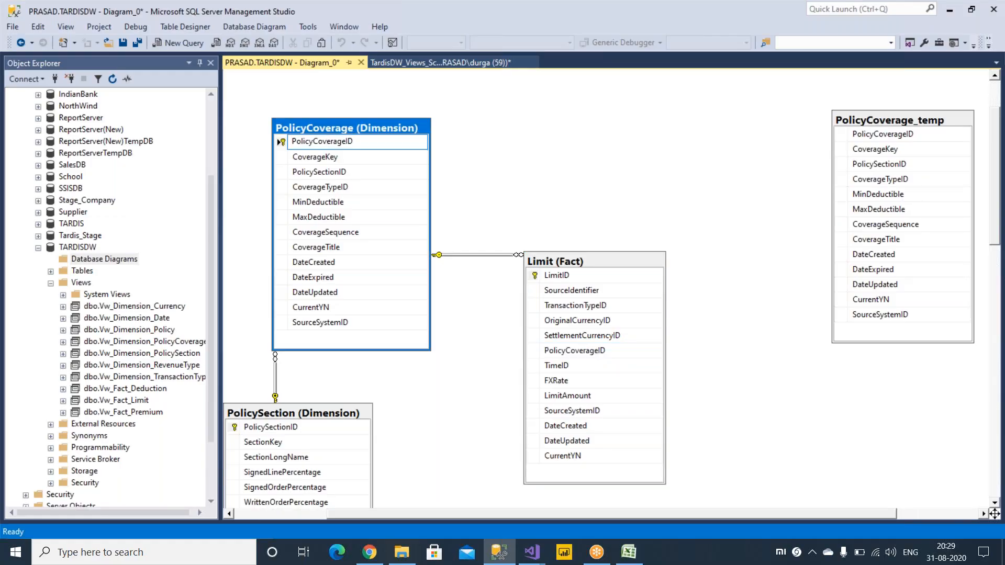
Step: Return to the SSAS_TardisDW_Test project in Visual Studio and move Vw_Fact_Limit near Vw_Dimension_PolicySection
{"action": "mouse_move", "coordinate": [531, 552]}
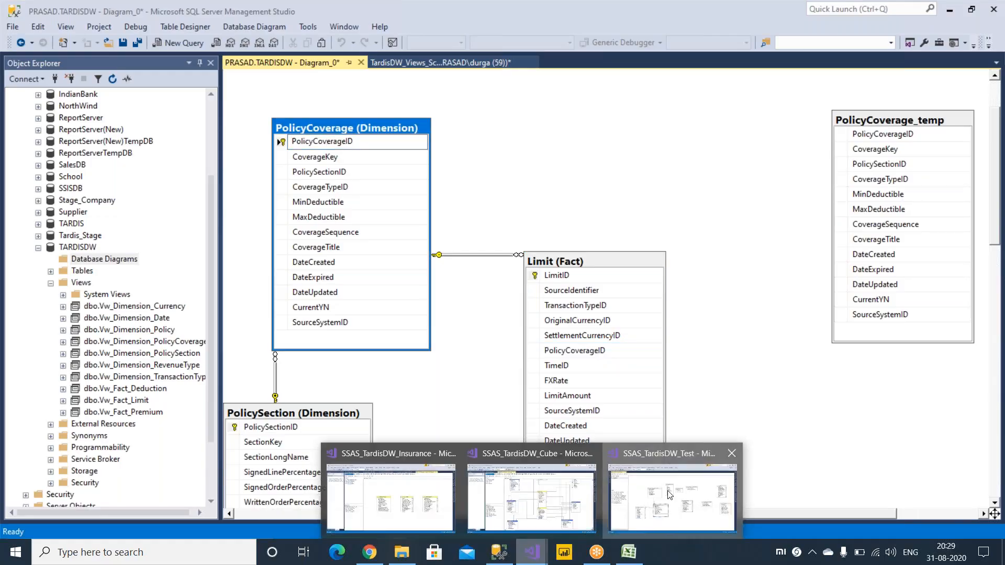
{"action": "left_click", "coordinate": [647, 484]}
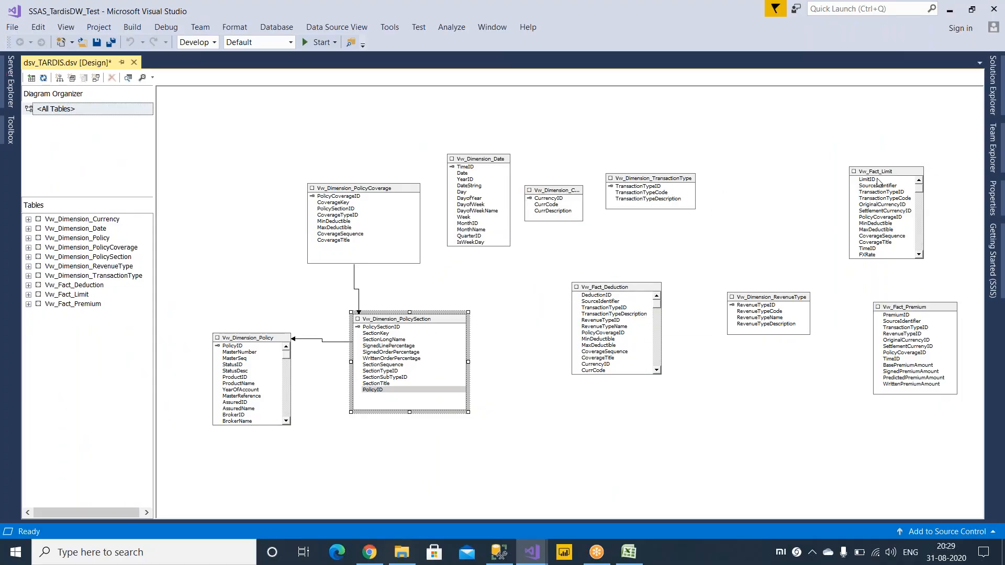
{"action": "left_click_drag", "start_coordinate": [877, 173], "coordinate": [512, 397]}
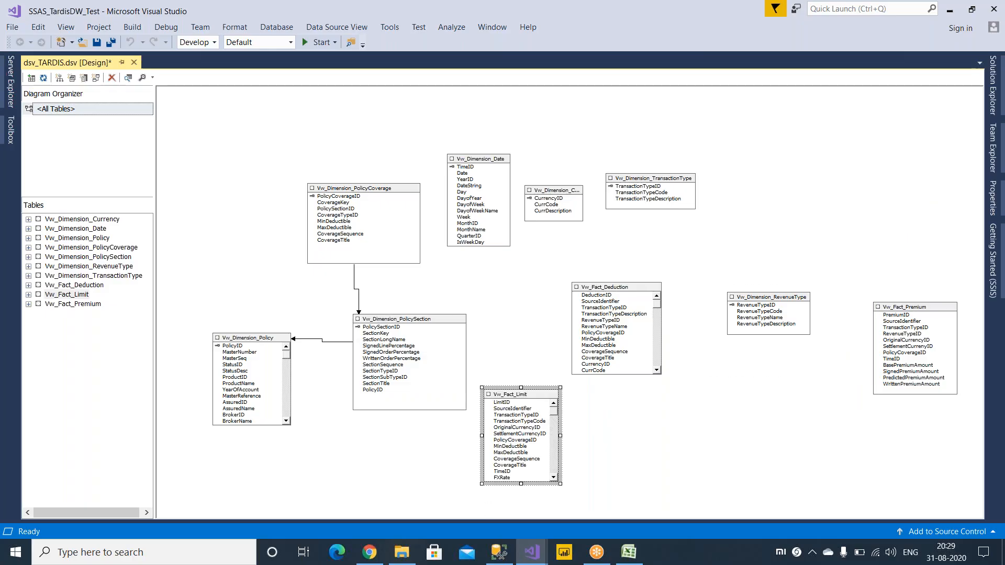
Step: Try to link PolicyCoverageID in Vw_Dimension_PolicyCoverage to Vw_Fact_Limit, and move Vw_Fact_Limit up beside Vw_Fact_Deduction
{"action": "left_click", "coordinate": [344, 200]}
{"action": "left_click", "coordinate": [343, 196]}
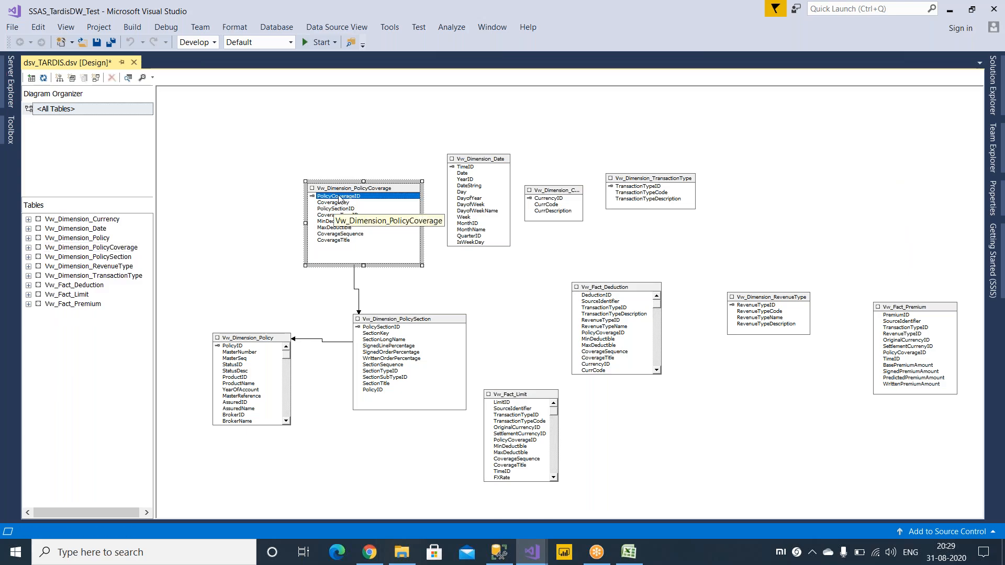
{"action": "left_click_drag", "start_coordinate": [340, 198], "coordinate": [513, 443]}
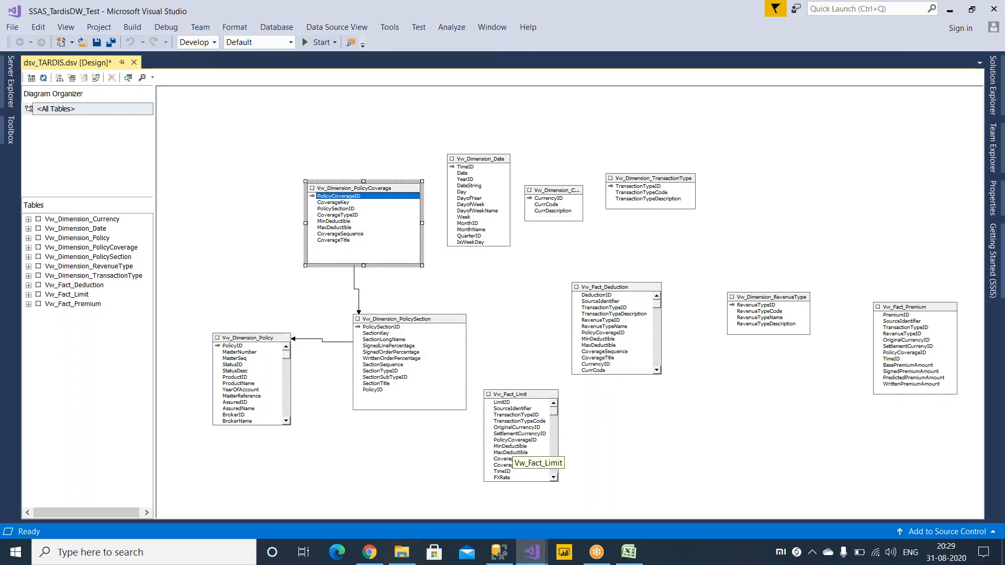
{"action": "left_click_drag", "start_coordinate": [516, 401], "coordinate": [521, 291]}
{"action": "left_click", "coordinate": [341, 198]}
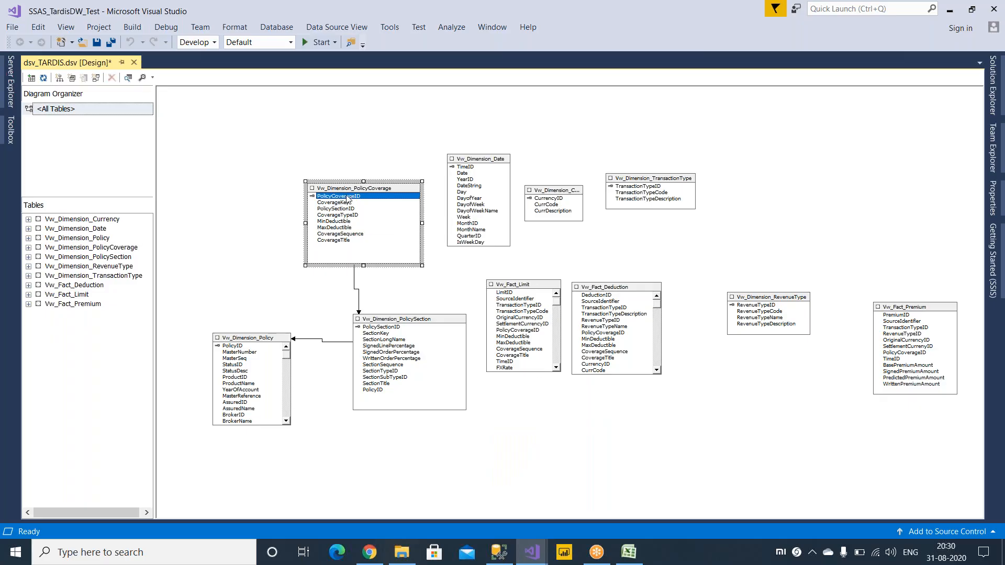
{"action": "left_click_drag", "start_coordinate": [343, 200], "coordinate": [520, 337]}
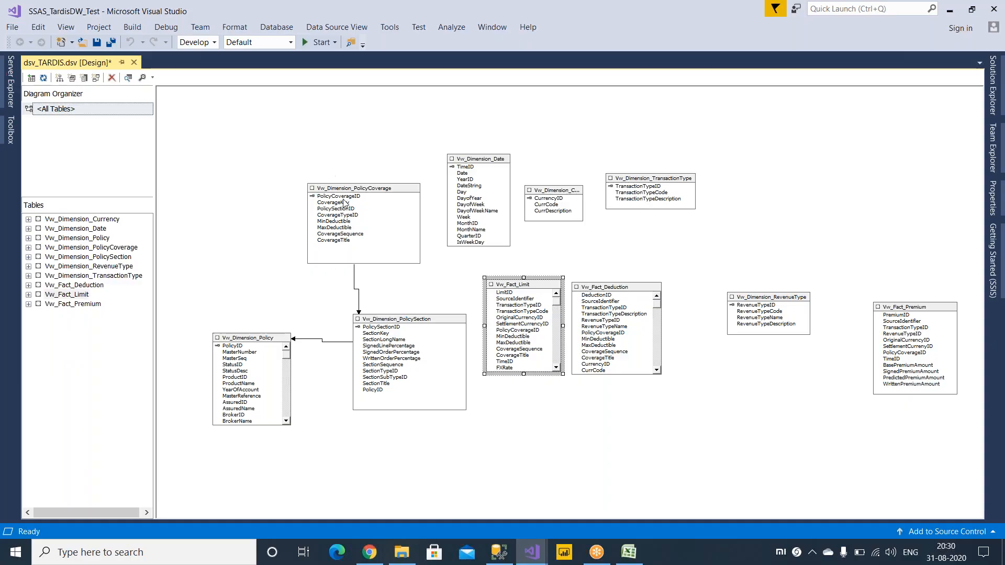
{"action": "left_click_drag", "start_coordinate": [341, 197], "coordinate": [511, 334]}
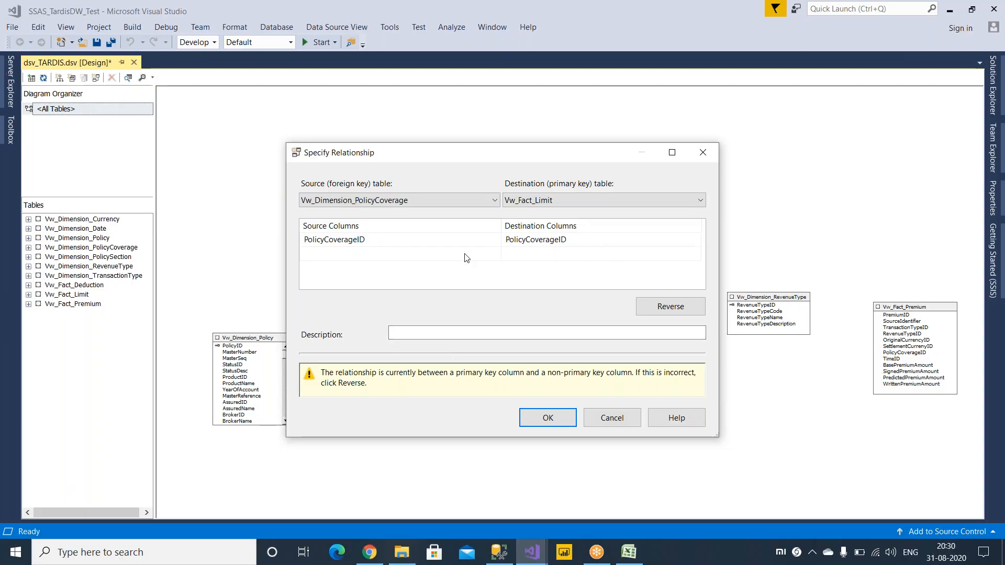
{"action": "left_click", "coordinate": [612, 418]}
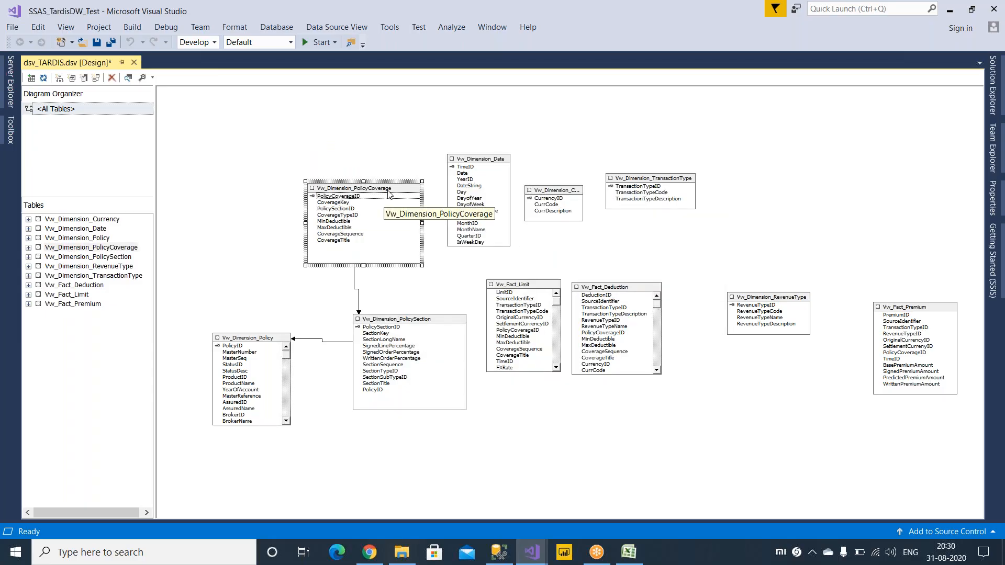
Step: Create a relationship from PolicyCoverageID in Vw_Fact_Limit to PolicyCoverageID in Vw_Dimension_PolicyCoverage
{"action": "left_click", "coordinate": [512, 355]}
{"action": "left_click", "coordinate": [524, 331]}
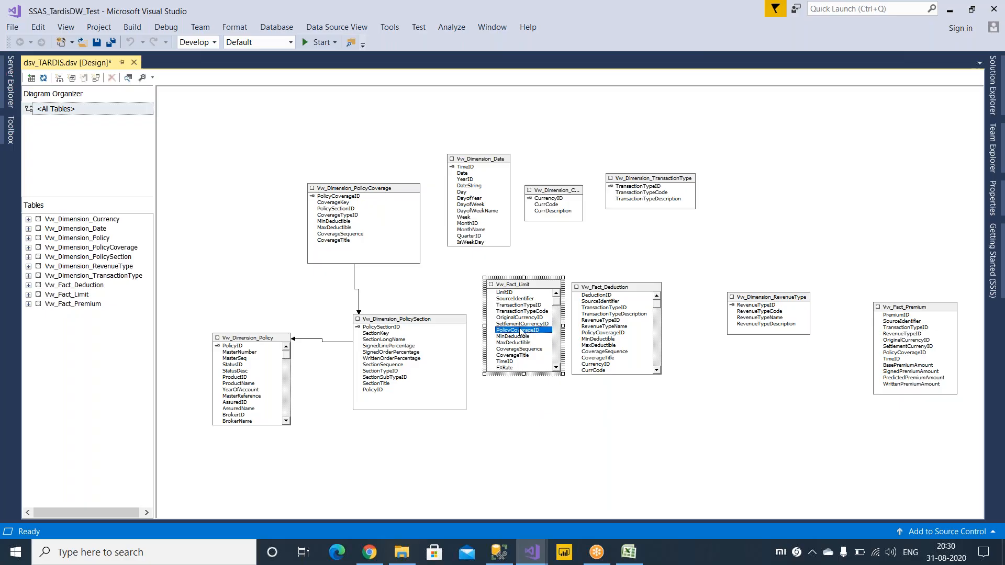
{"action": "left_click_drag", "start_coordinate": [522, 334], "coordinate": [341, 201]}
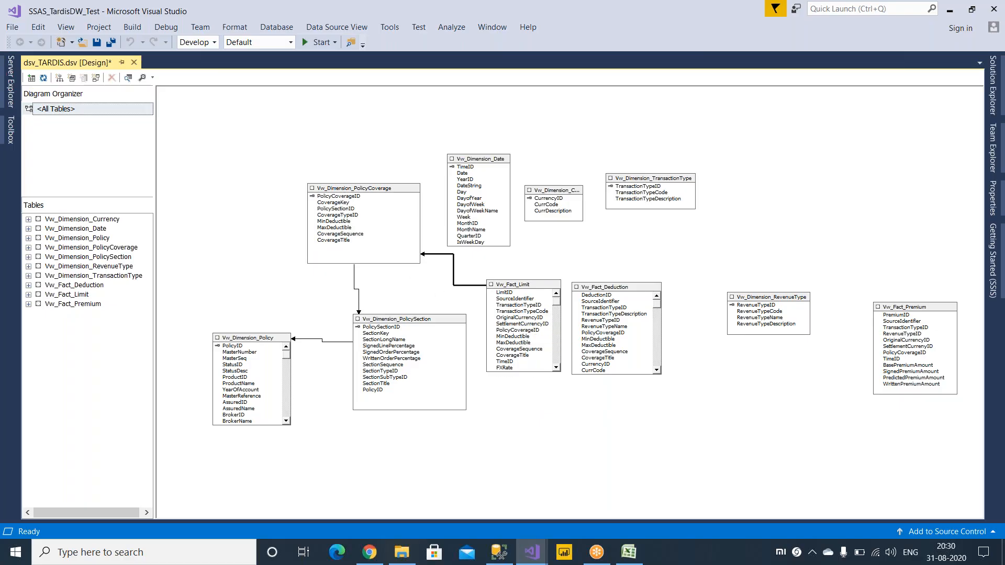
{"action": "left_click", "coordinate": [542, 459]}
Step: Switch to SQL Server Management Studio and add the Date (Dimension) table to the database diagram
{"action": "left_click", "coordinate": [497, 554]}
{"action": "right_click", "coordinate": [725, 244]}
{"action": "left_click", "coordinate": [753, 266]}
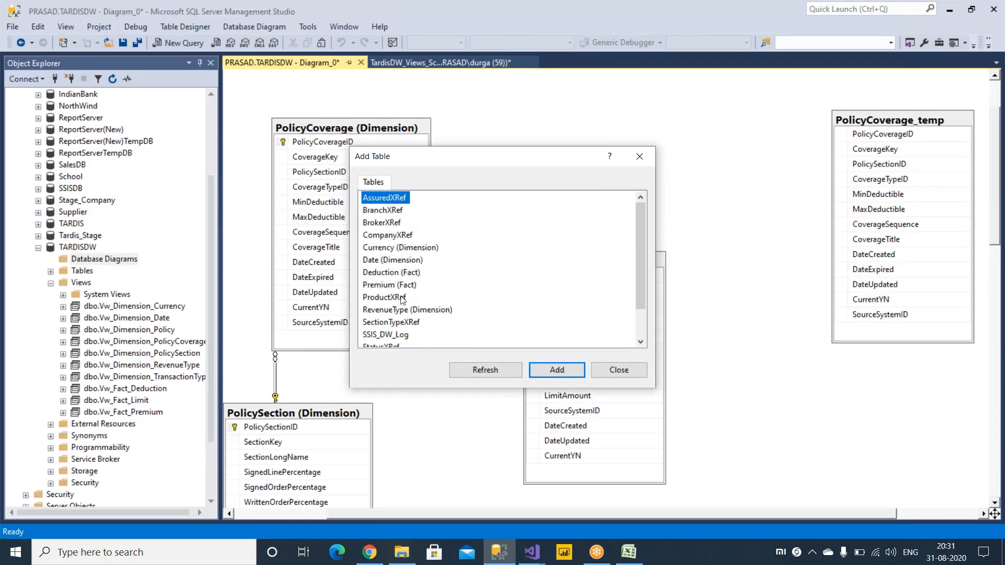
{"action": "left_click", "coordinate": [398, 263]}
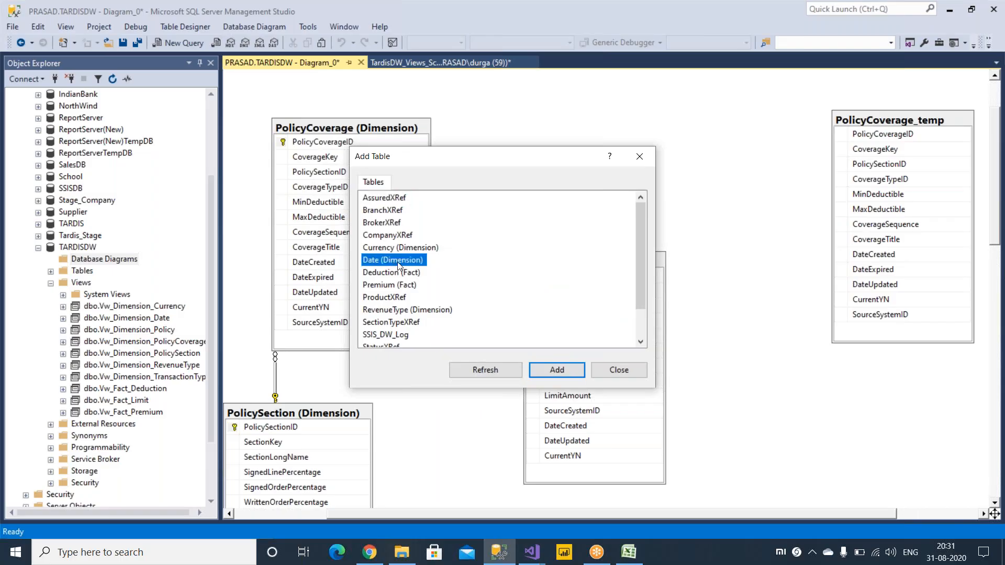
{"action": "left_click", "coordinate": [555, 372]}
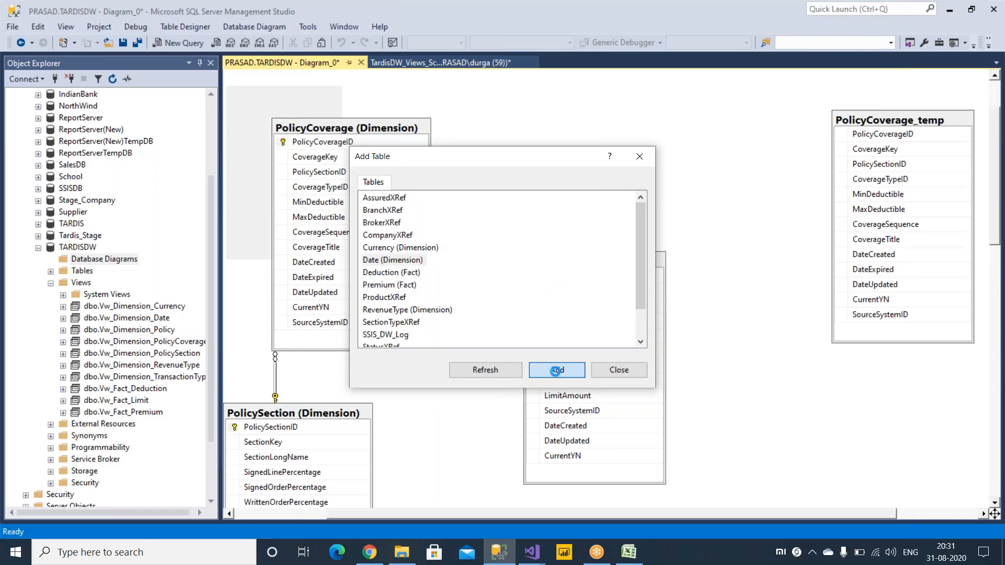
{"action": "left_click", "coordinate": [630, 372]}
Step: Place Date (Dimension) beside Limit (Fact) in the diagram and check their link through TimeID
{"action": "left_click_drag", "start_coordinate": [281, 84], "coordinate": [778, 399]}
{"action": "scroll", "coordinate": [680, 305], "scroll_direction": "down", "scroll_amount": 3}
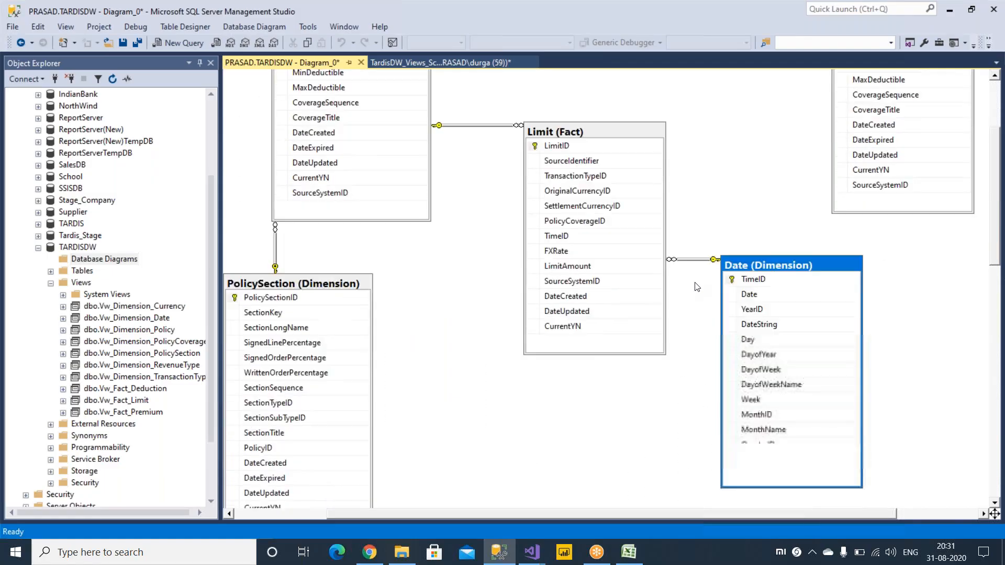
{"action": "scroll", "coordinate": [701, 335], "scroll_direction": "up", "scroll_amount": 1}
{"action": "left_click", "coordinate": [767, 282]}
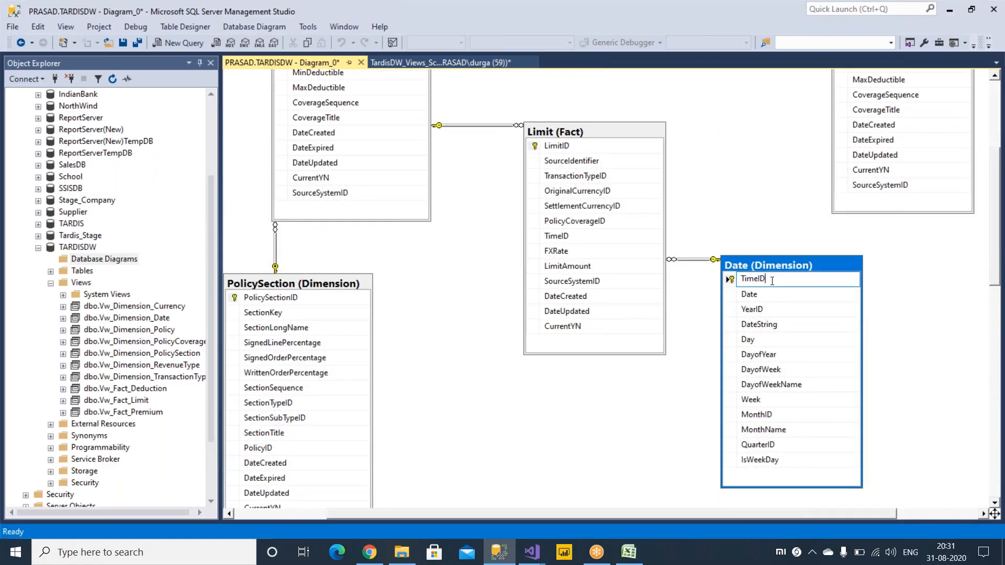
Step: Check TimeID in Limit (Fact), and switch to the SSAS_TardisDW_Test project in Visual Studio
{"action": "left_click", "coordinate": [568, 235]}
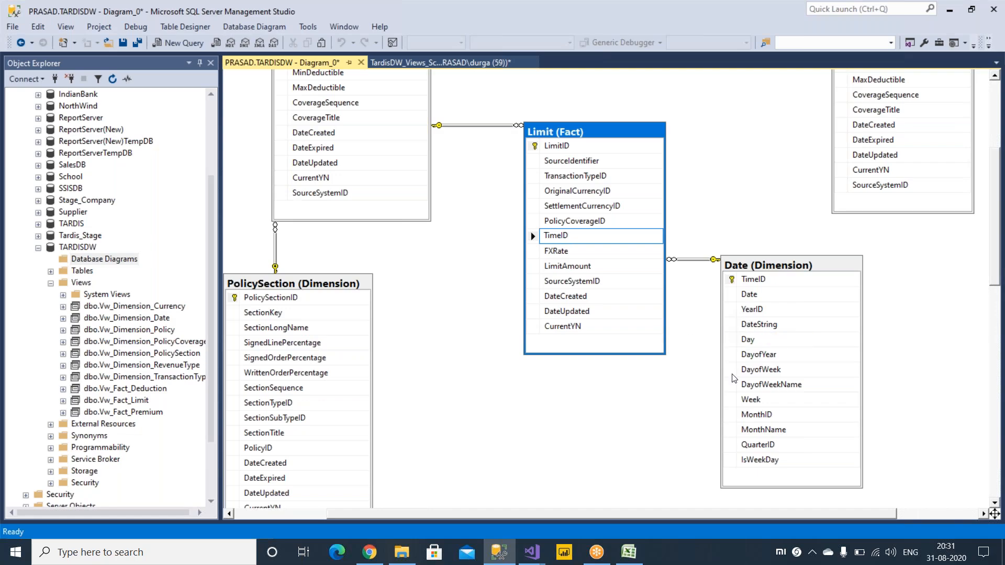
{"action": "left_click", "coordinate": [556, 430]}
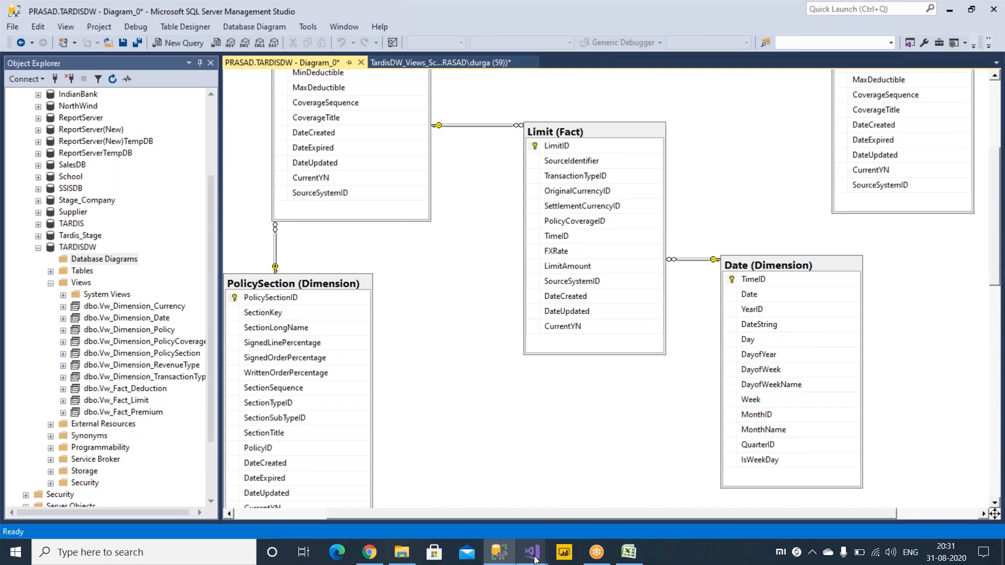
{"action": "mouse_move", "coordinate": [534, 559]}
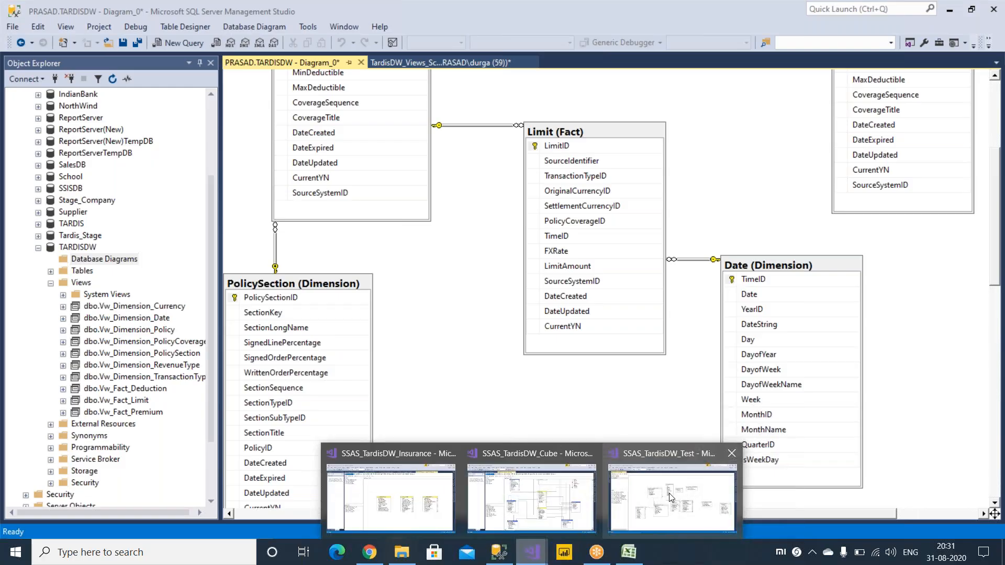
{"action": "left_click", "coordinate": [672, 495]}
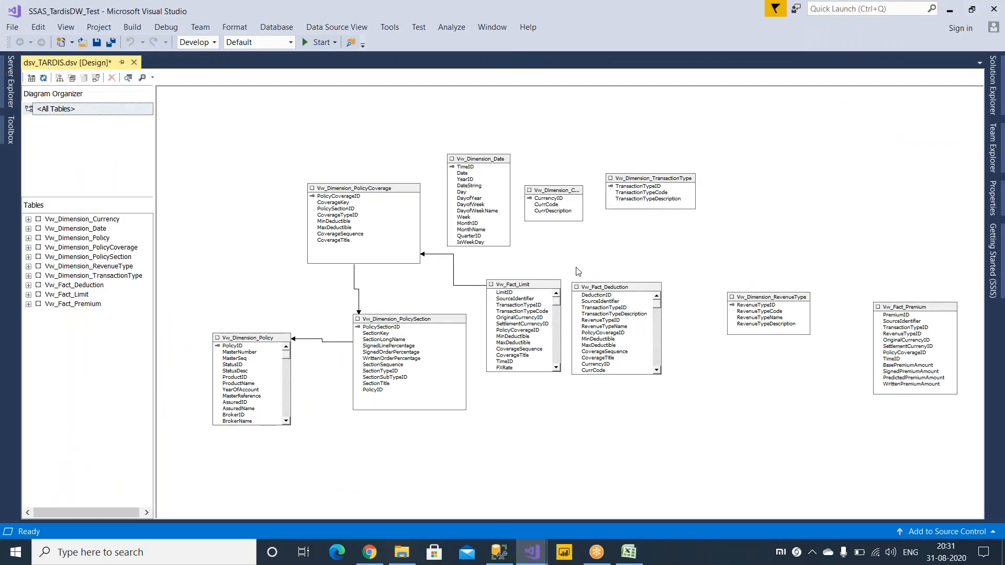
Step: Create a relationship from TimeID in Vw_Fact_Limit to TimeID in Vw_Dimension_Date
{"action": "left_click", "coordinate": [526, 292]}
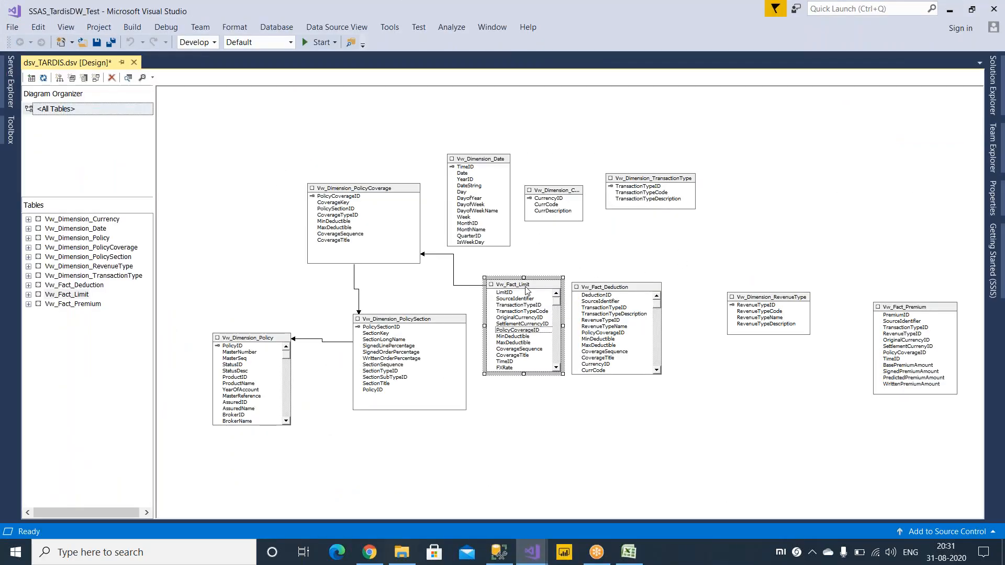
{"action": "left_click", "coordinate": [506, 330]}
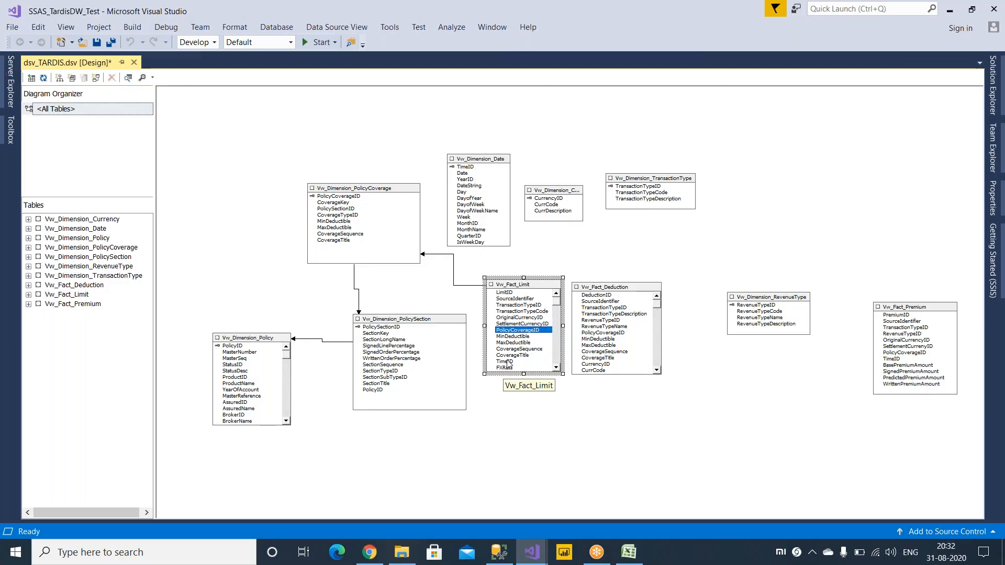
{"action": "left_click", "coordinate": [508, 362]}
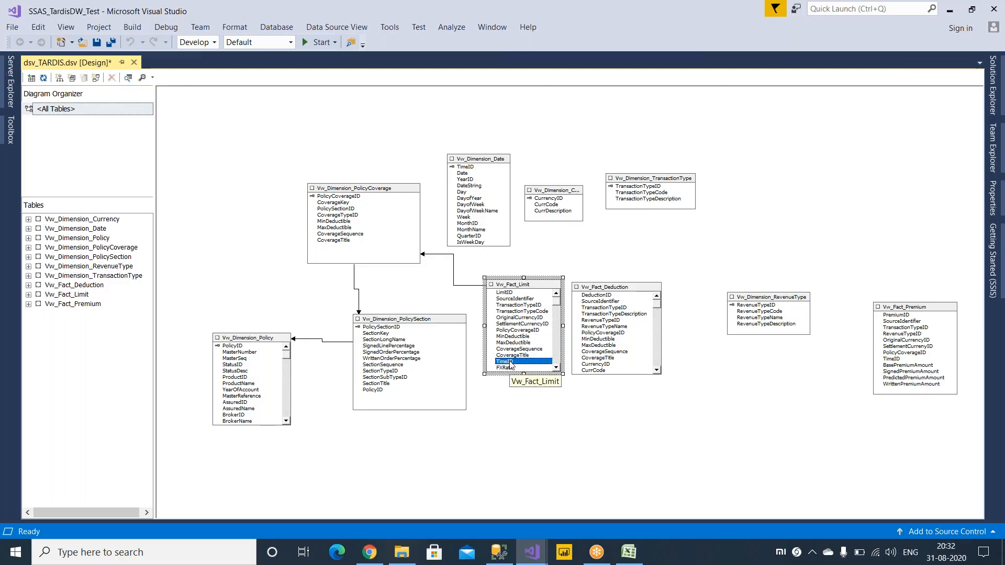
{"action": "left_click_drag", "start_coordinate": [511, 365], "coordinate": [468, 167]}
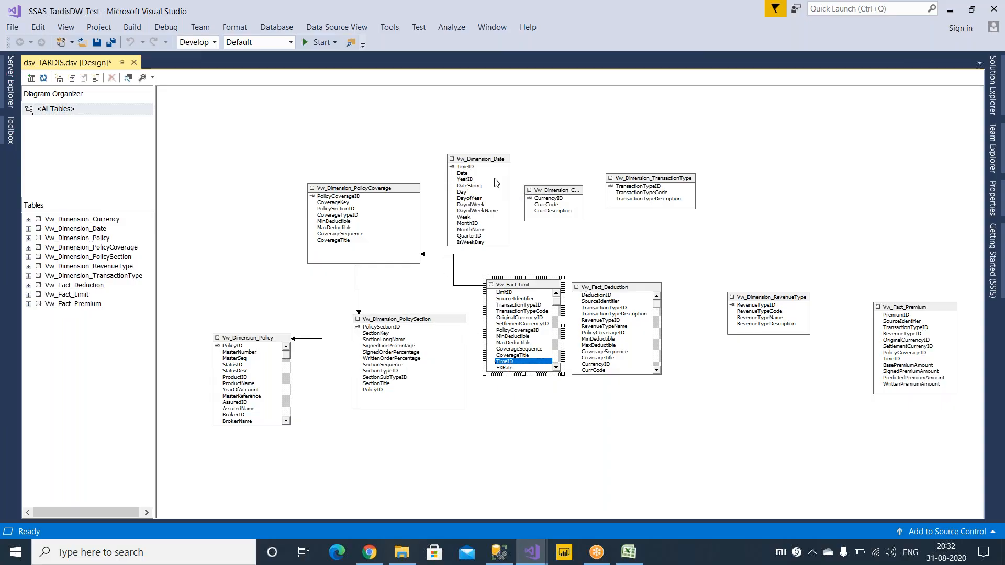
{"action": "left_click", "coordinate": [476, 168]}
{"action": "left_click", "coordinate": [508, 365]}
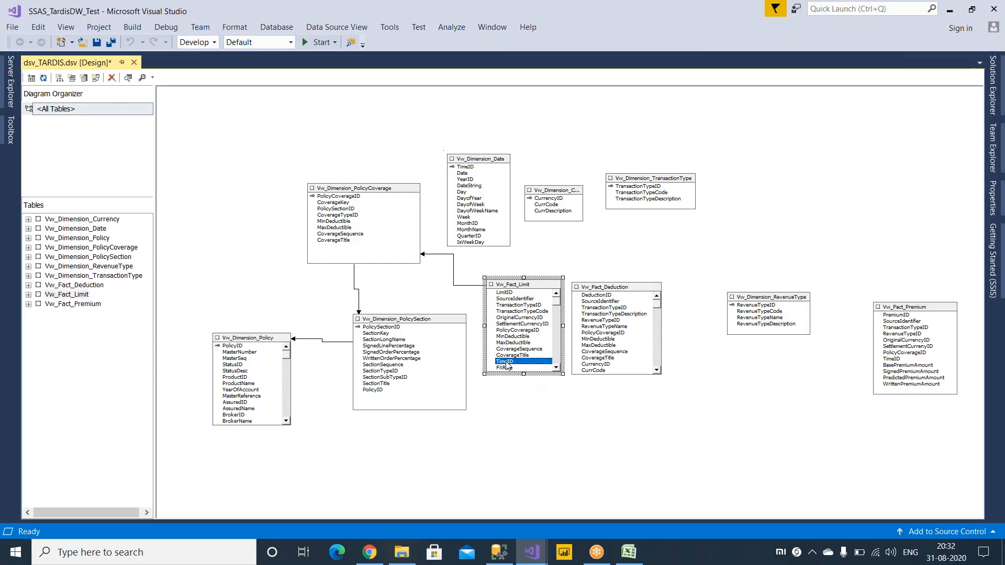
{"action": "left_click", "coordinate": [512, 355], "text": "ctrl"}
{"action": "left_click_drag", "start_coordinate": [512, 355], "coordinate": [461, 167]}
{"action": "left_click", "coordinate": [545, 271]}
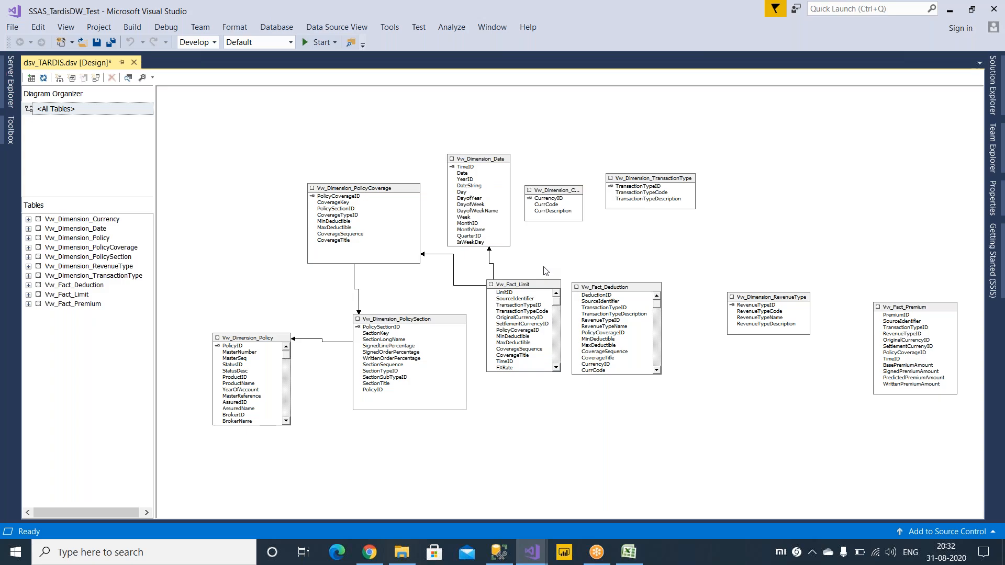
Step: Switch to SQL Server Management Studio and add the Deduction (Fact) table to the database diagram
{"action": "left_click", "coordinate": [499, 552]}
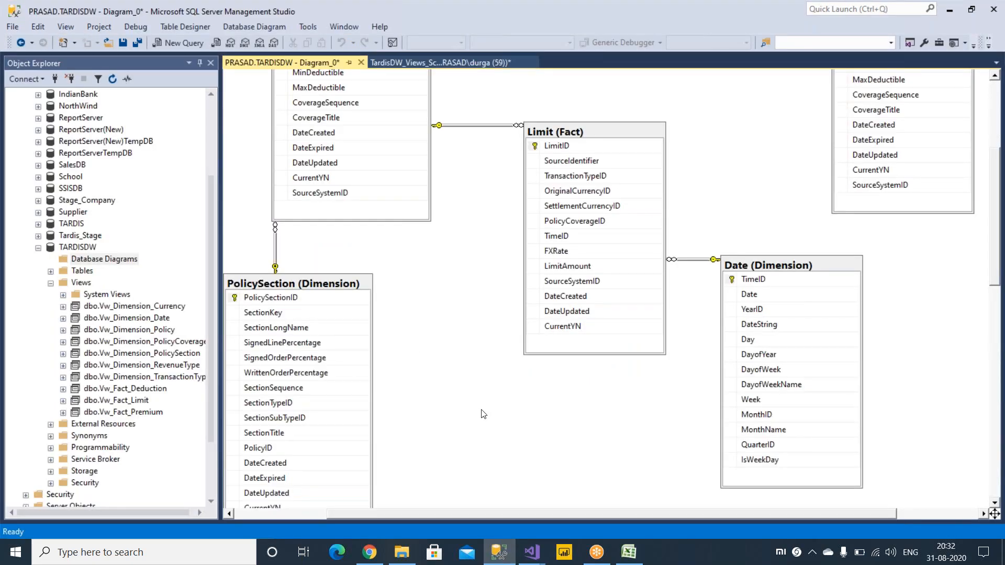
{"action": "right_click", "coordinate": [450, 389]}
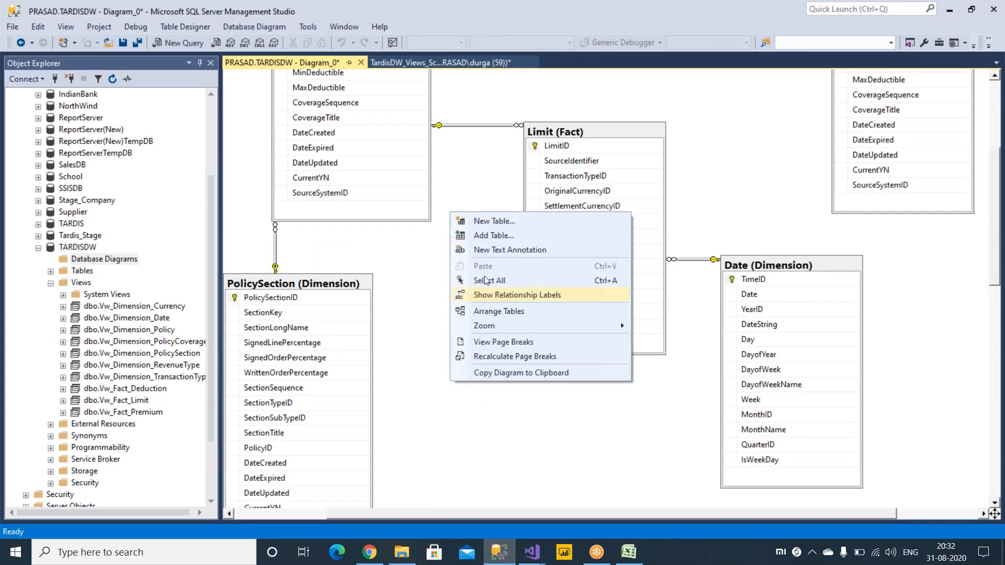
{"action": "left_click", "coordinate": [499, 236]}
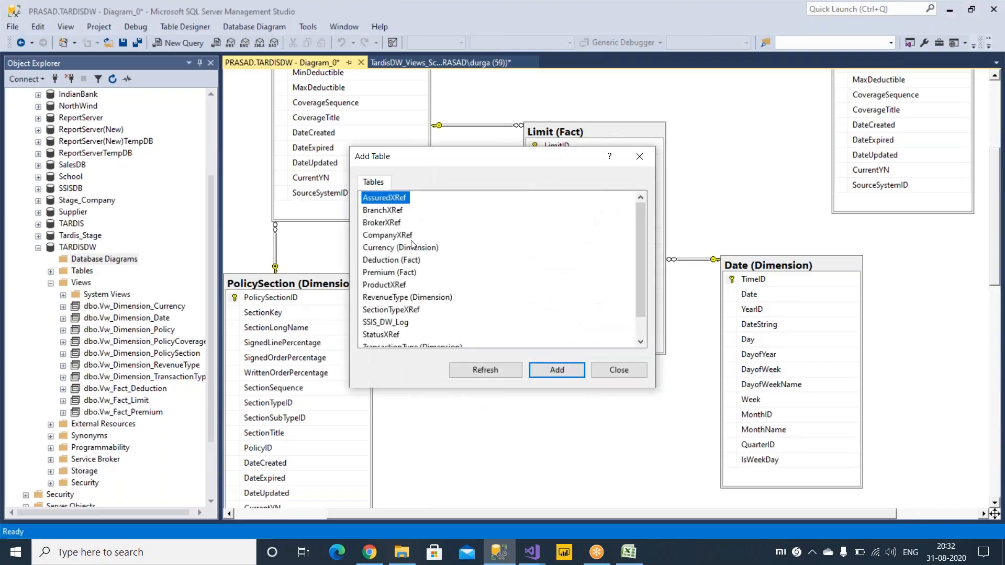
{"action": "left_click", "coordinate": [384, 260]}
{"action": "left_click", "coordinate": [552, 369]}
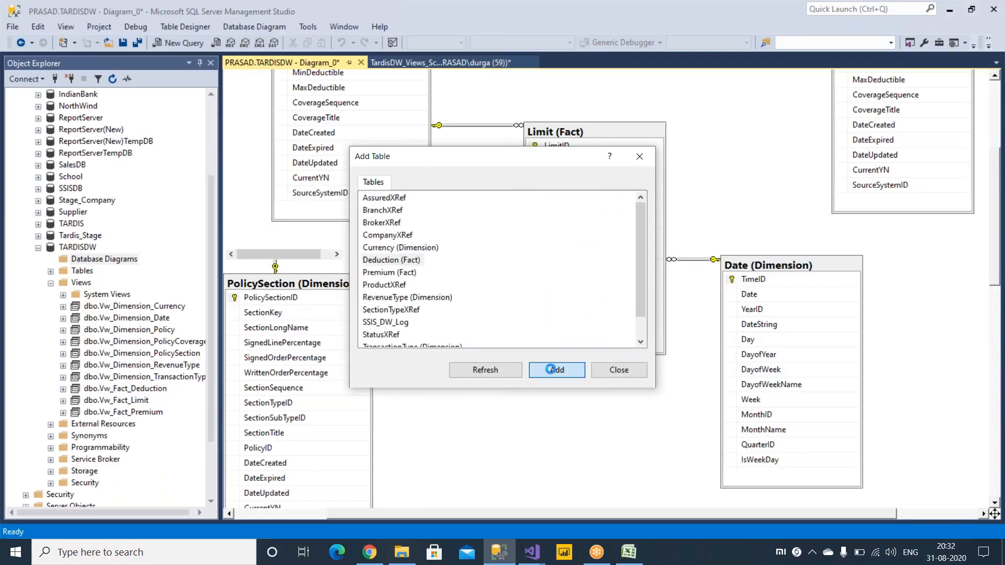
{"action": "left_click", "coordinate": [616, 370]}
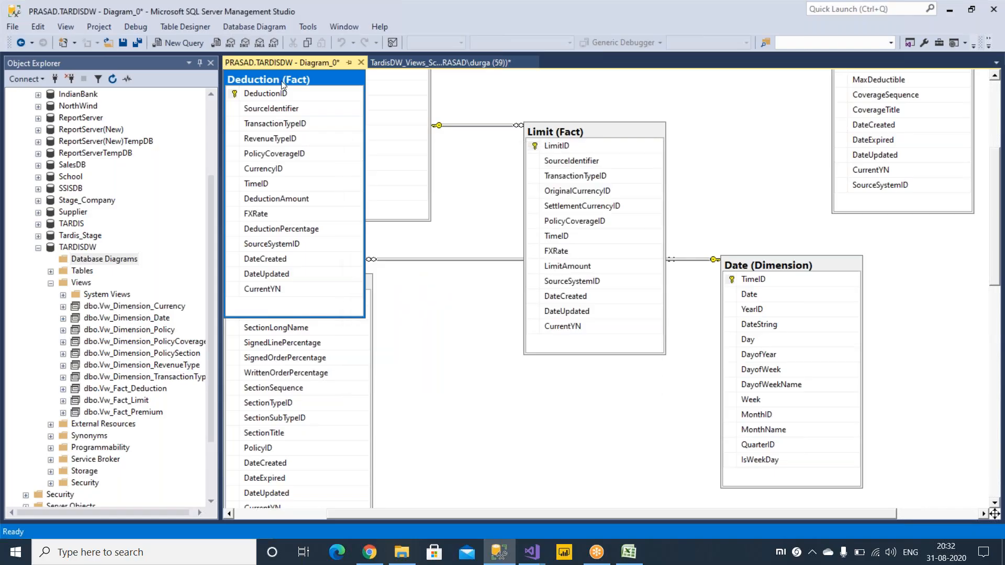
Step: Place Deduction (Fact) below Limit (Fact) in the diagram and check its TimeID link to Date (Dimension)
{"action": "left_click_drag", "start_coordinate": [296, 83], "coordinate": [518, 398]}
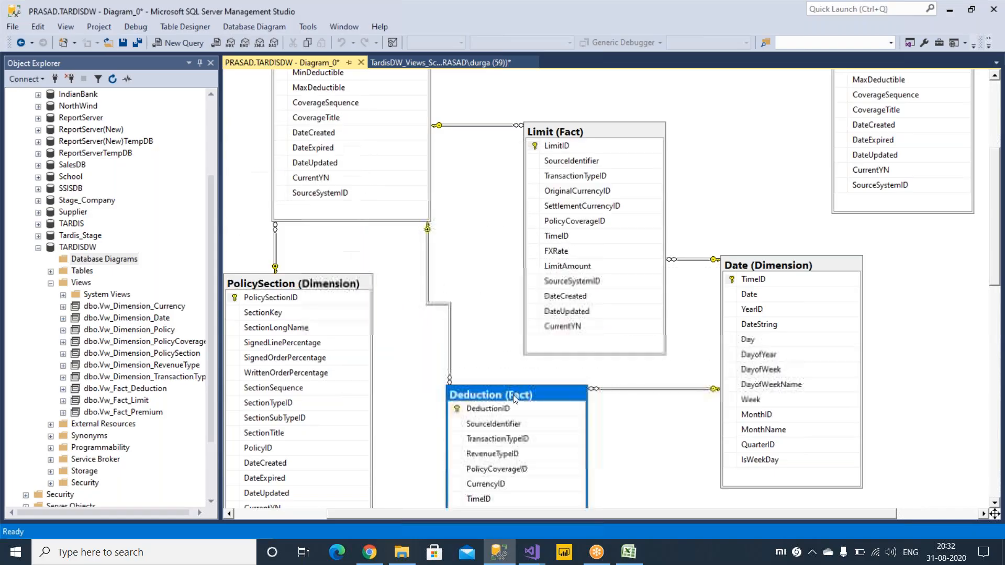
{"action": "scroll", "coordinate": [647, 432], "scroll_direction": "down", "scroll_amount": 3}
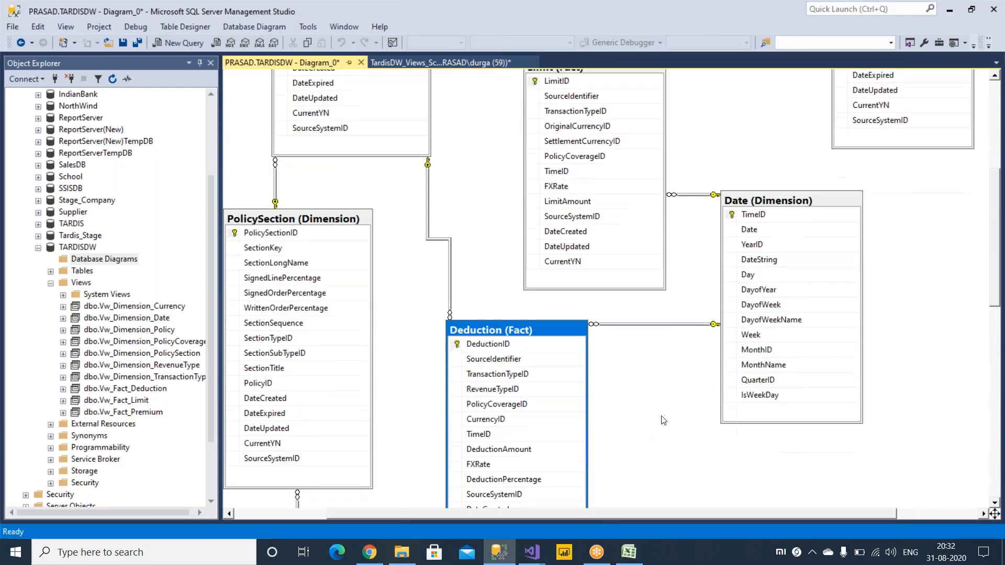
{"action": "scroll", "coordinate": [655, 378], "scroll_direction": "down", "scroll_amount": 3}
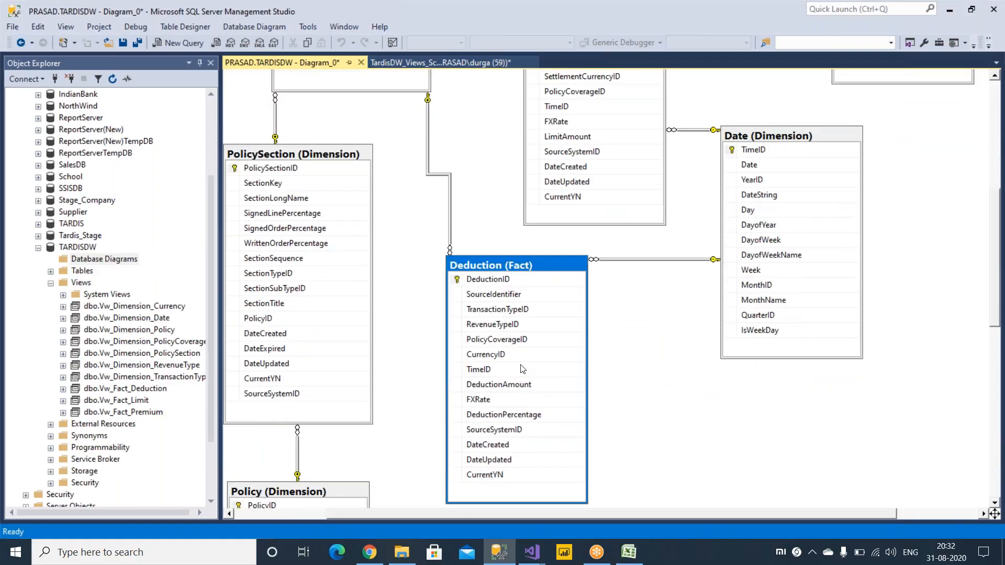
{"action": "left_click", "coordinate": [491, 370]}
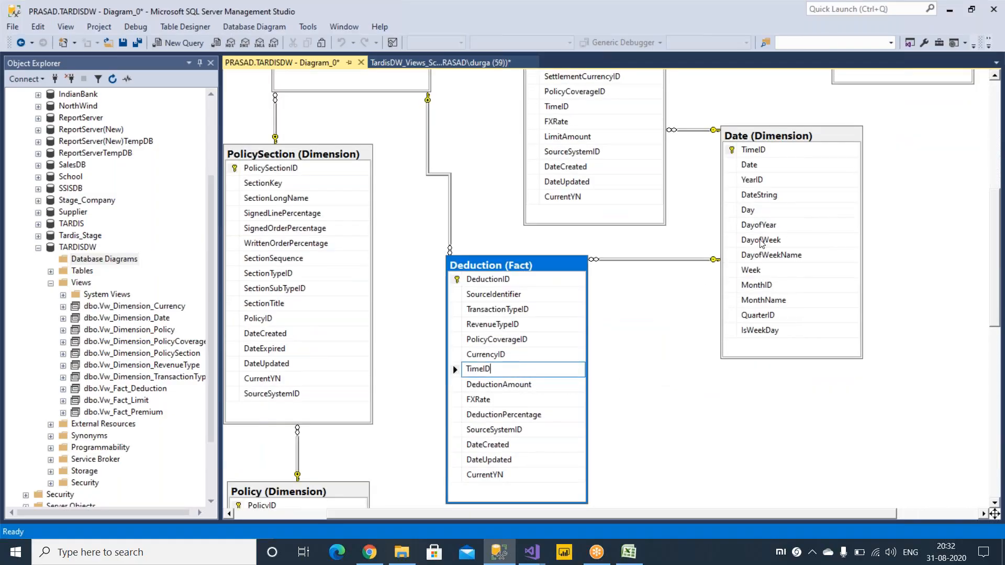
{"action": "left_click", "coordinate": [773, 151]}
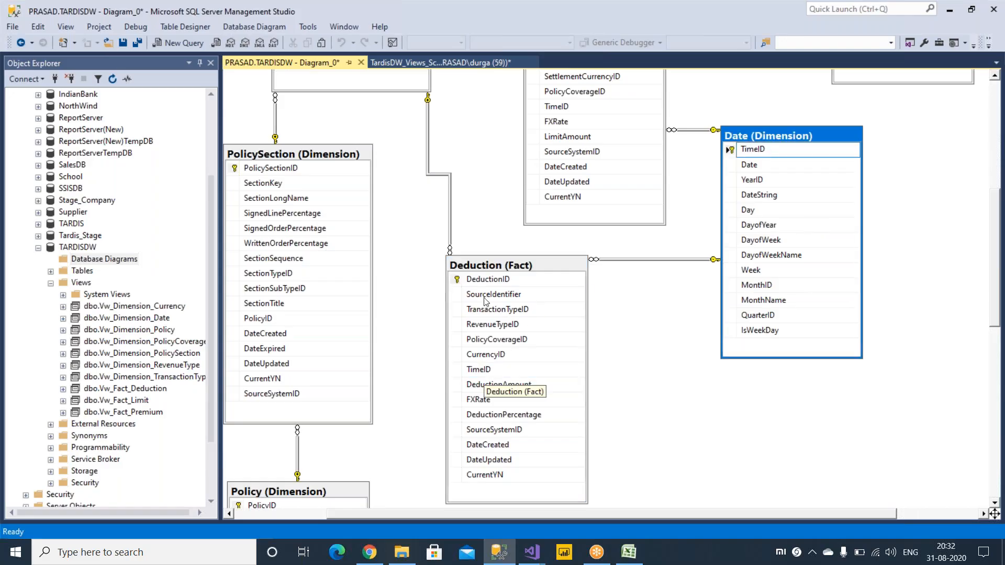
Step: Examine how Deduction (Fact) links to PolicyCoverage (Dimension) through PolicyCoverageID
{"action": "left_click", "coordinate": [451, 223]}
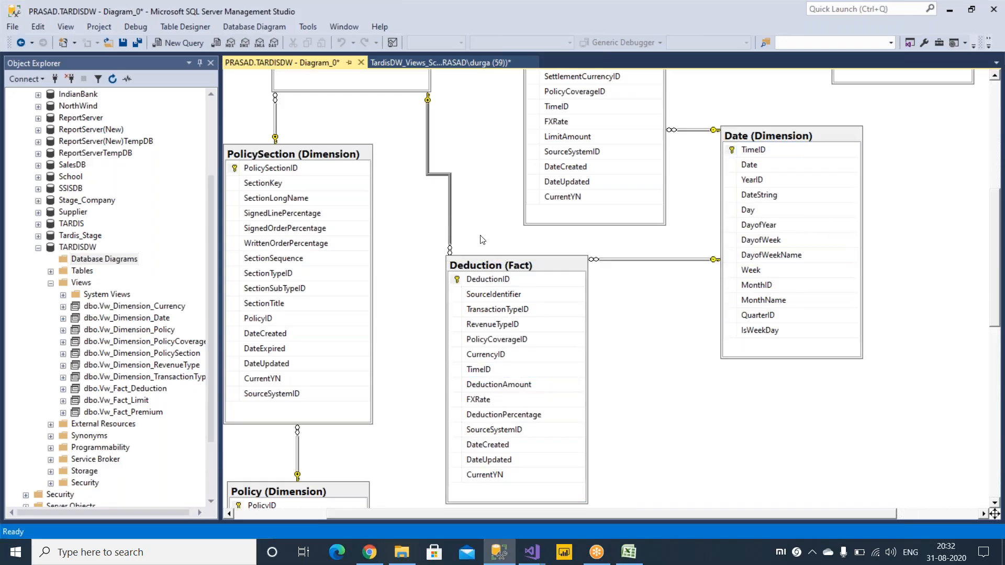
{"action": "scroll", "coordinate": [482, 239], "scroll_direction": "up", "scroll_amount": 3}
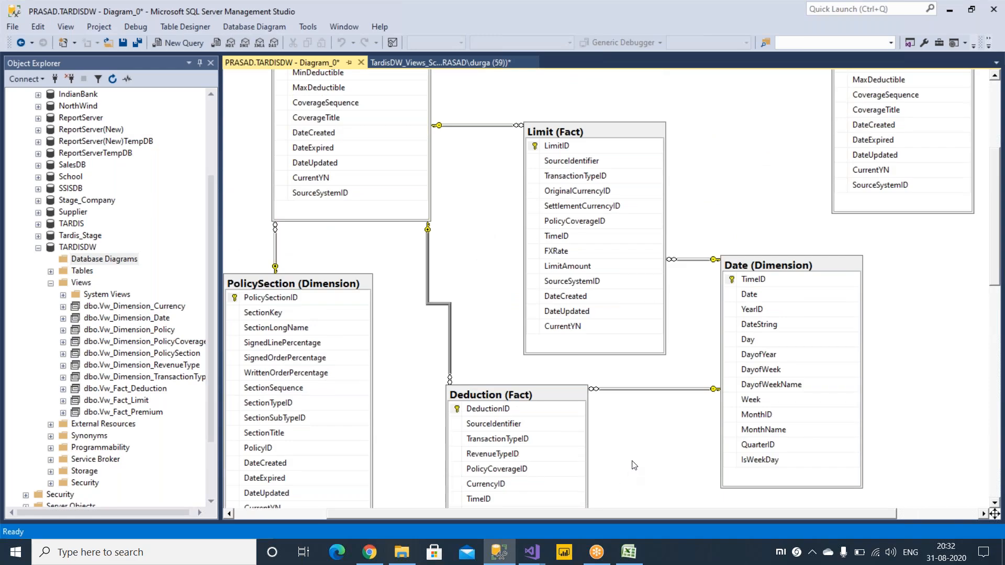
{"action": "left_click", "coordinate": [496, 468]}
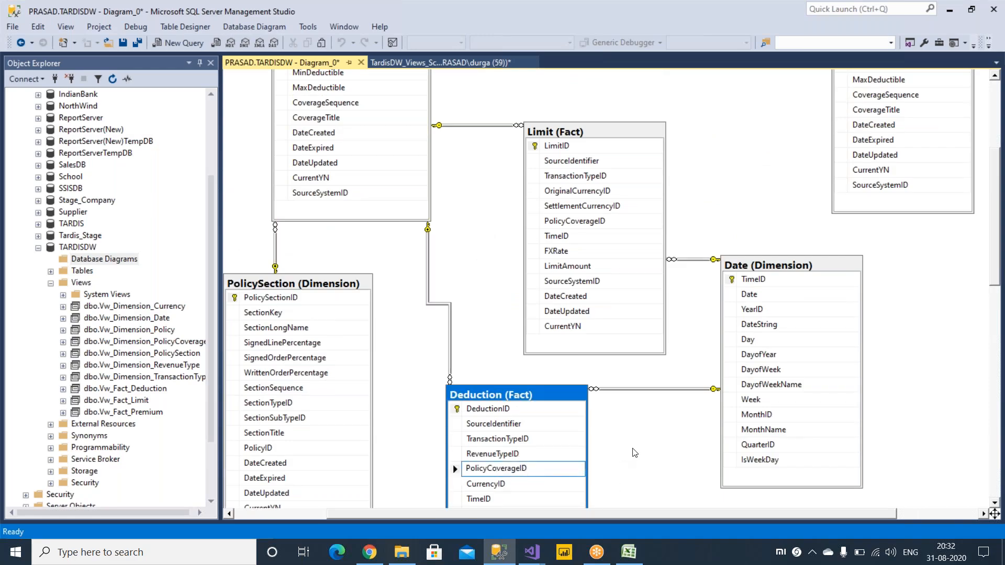
{"action": "scroll", "coordinate": [634, 453], "scroll_direction": "up", "scroll_amount": 5}
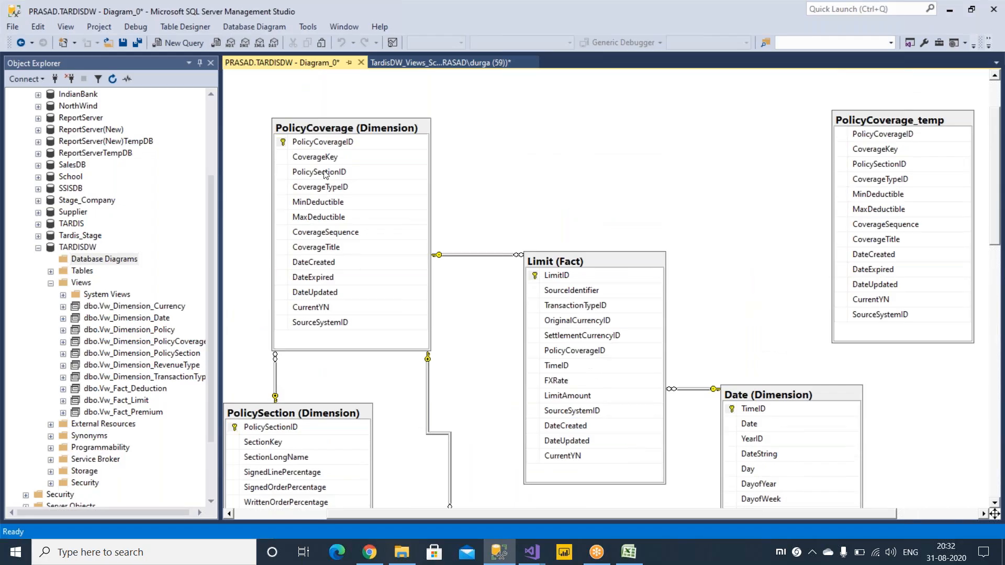
{"action": "left_click", "coordinate": [331, 142]}
{"action": "left_click_drag", "start_coordinate": [296, 142], "coordinate": [417, 143]}
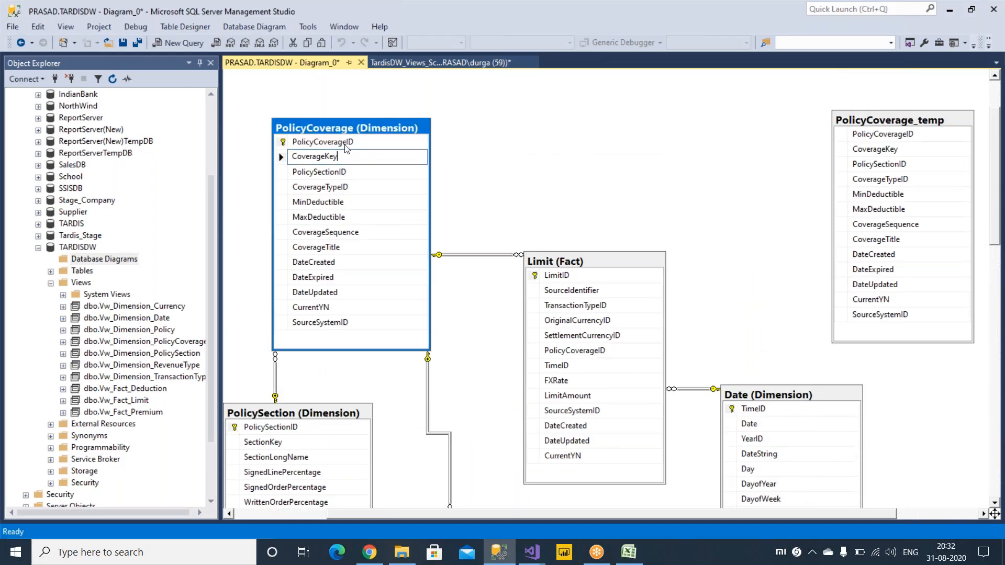
{"action": "scroll", "coordinate": [493, 290], "scroll_direction": "down", "scroll_amount": 10}
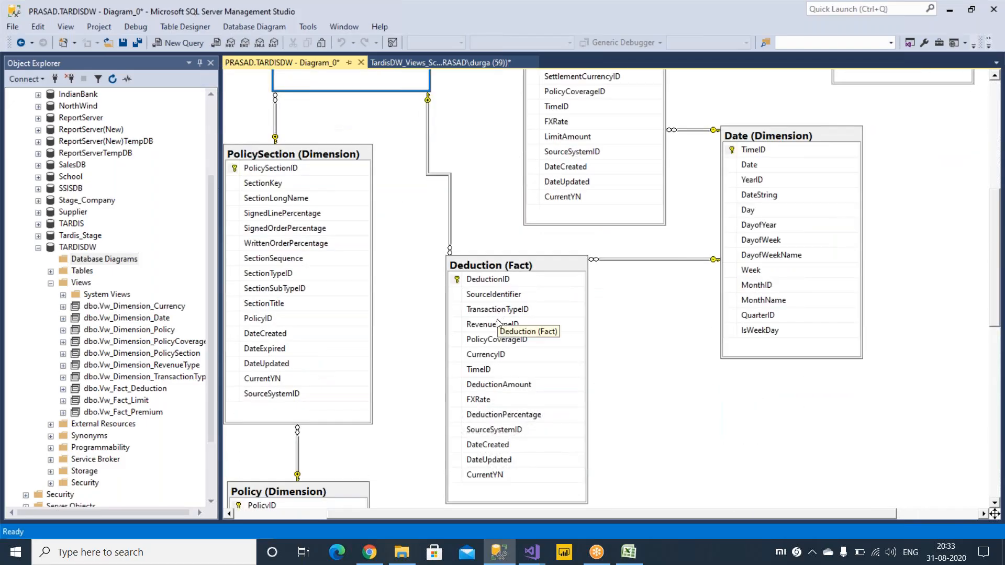
{"action": "left_click", "coordinate": [492, 339]}
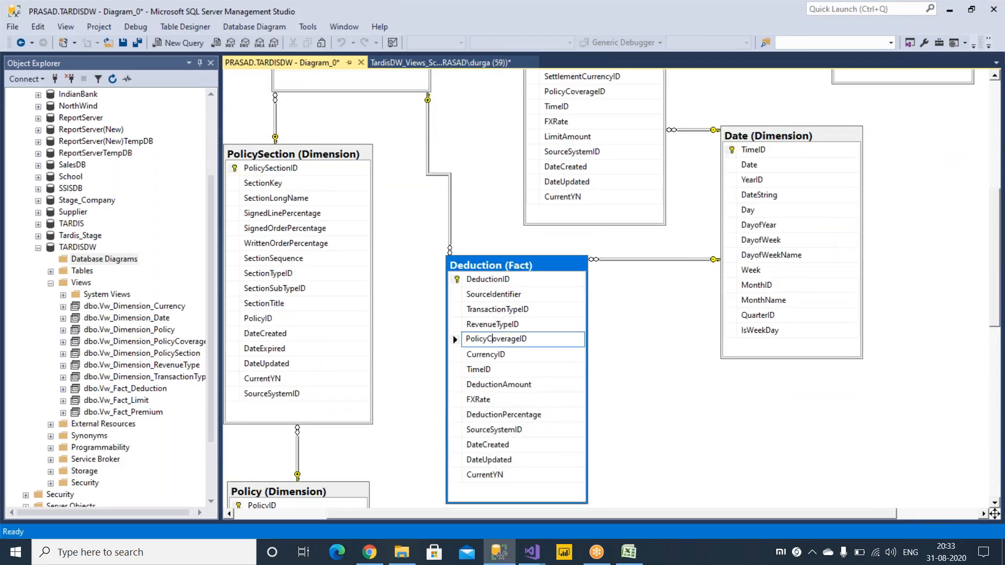
{"action": "left_click", "coordinate": [629, 339]}
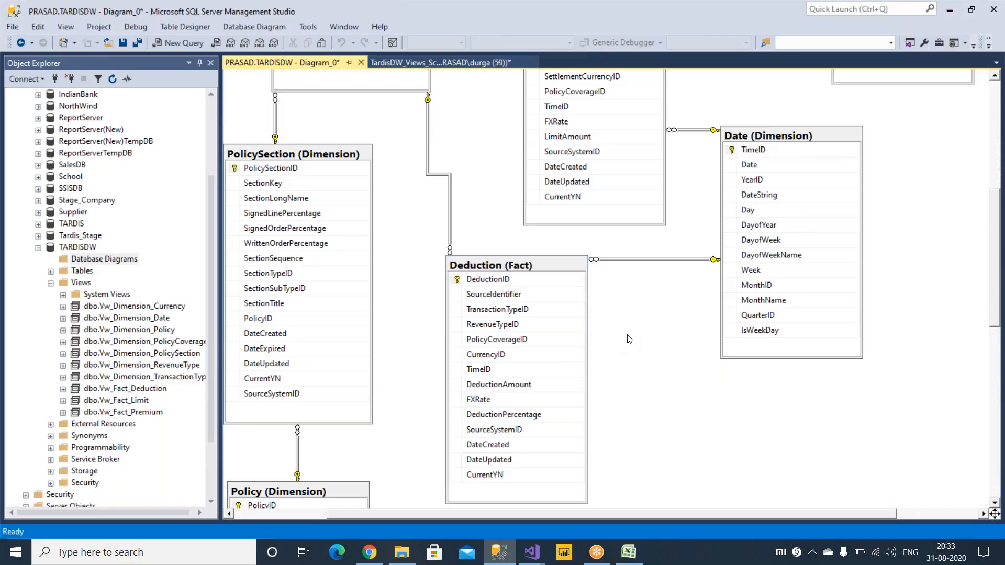
Step: Switch back to the SSAS_TardisDW_Test data source view in Visual Studio
{"action": "mouse_move", "coordinate": [532, 554]}
{"action": "left_click", "coordinate": [532, 489]}
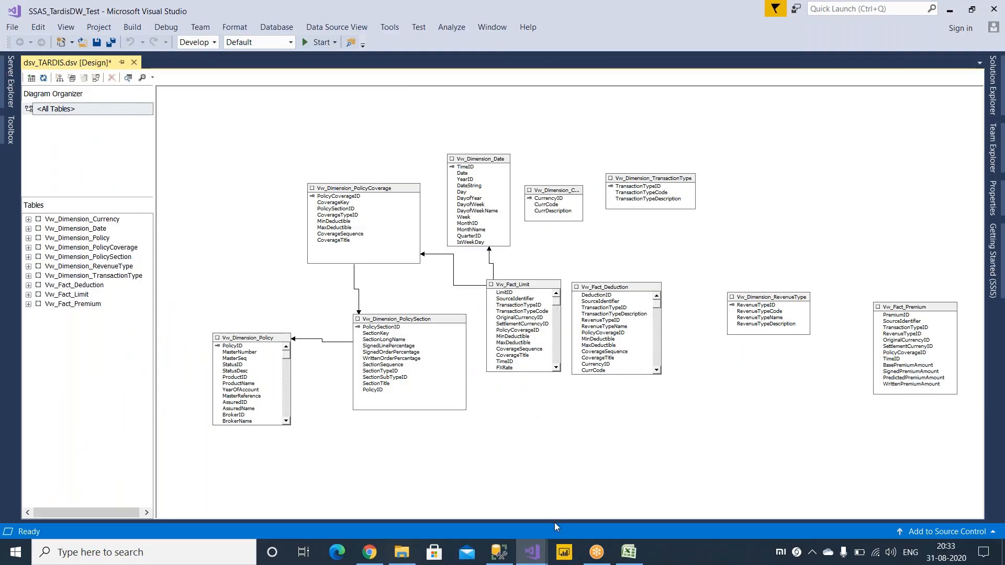
{"action": "left_click", "coordinate": [499, 552]}
{"action": "mouse_move", "coordinate": [532, 552]}
{"action": "left_click", "coordinate": [580, 523]}
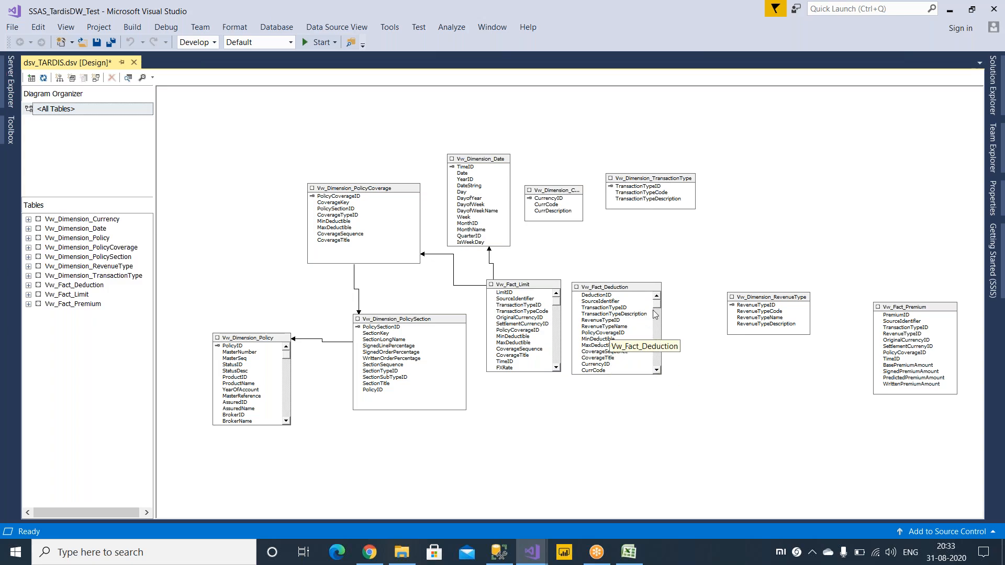
Step: Create a relationship from TimeID in Vw_Fact_Deduction to TimeID in Vw_Dimension_Date, and move Vw_Fact_Deduction slightly away from Vw_Fact_Limit
{"action": "left_click_drag", "start_coordinate": [622, 327], "coordinate": [624, 337]}
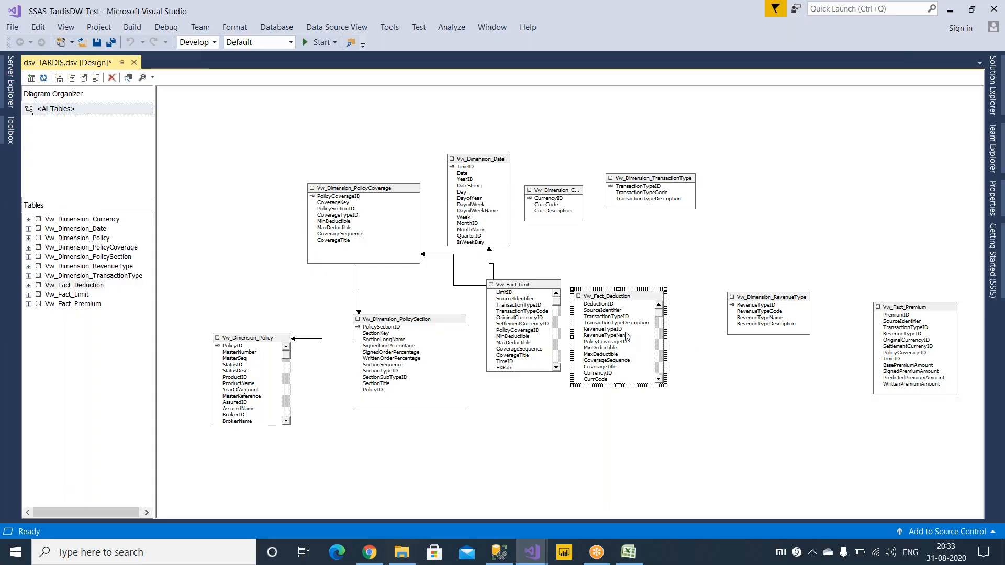
{"action": "left_click", "coordinate": [602, 373]}
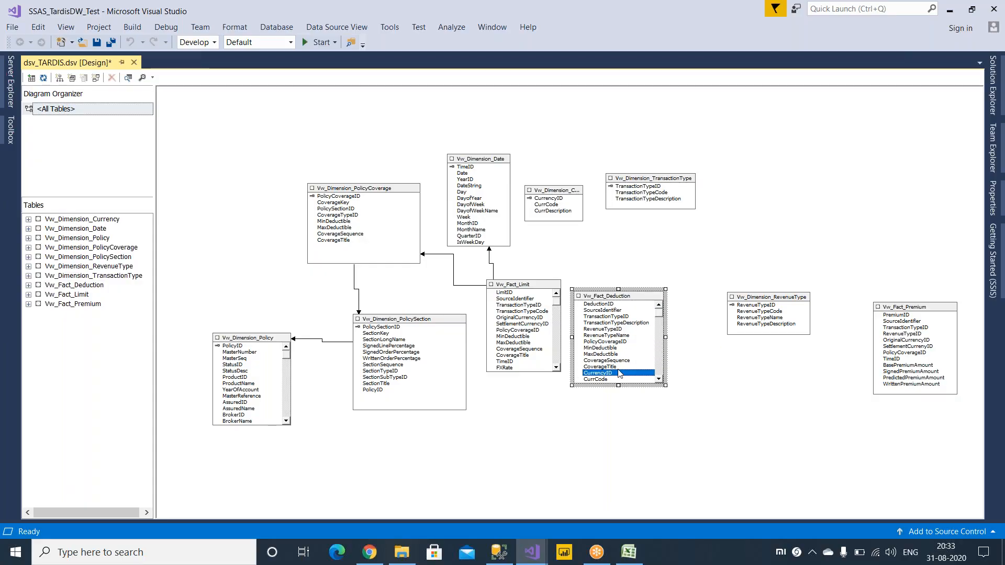
{"action": "key", "text": "Down"}
{"action": "key", "text": "Down"}
{"action": "key", "text": "Down"}
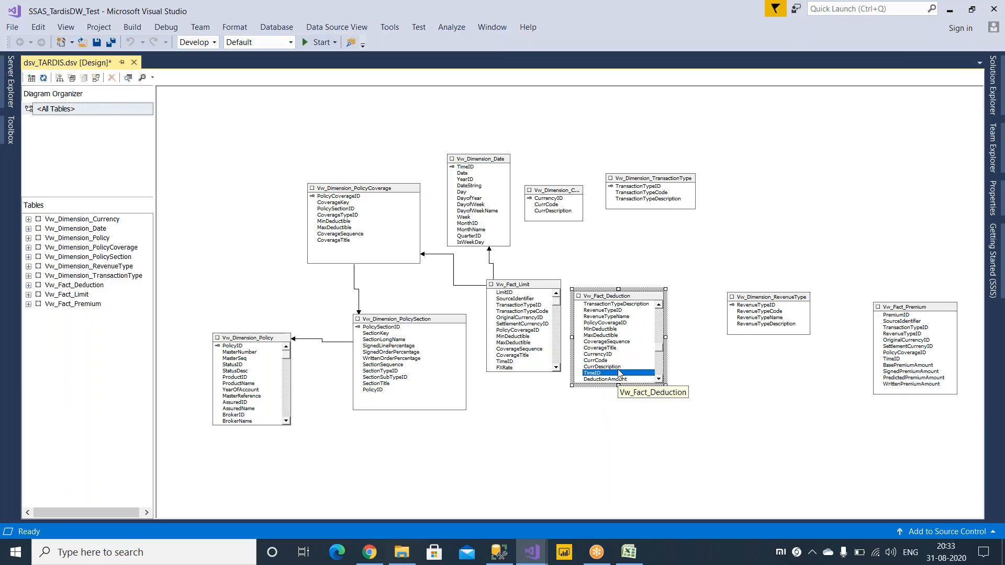
{"action": "left_click_drag", "start_coordinate": [609, 377], "coordinate": [478, 169]}
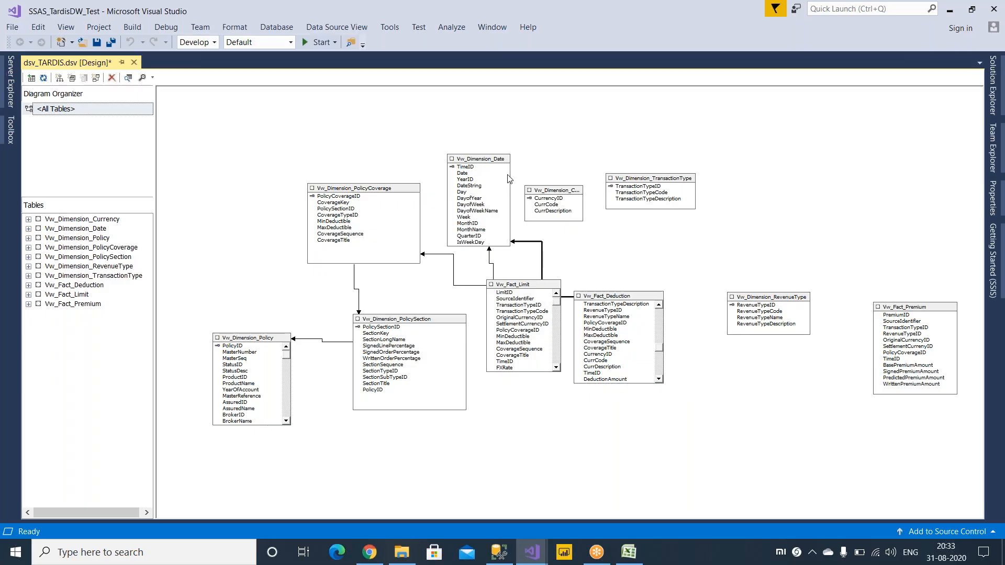
{"action": "left_click_drag", "start_coordinate": [628, 296], "coordinate": [647, 275]}
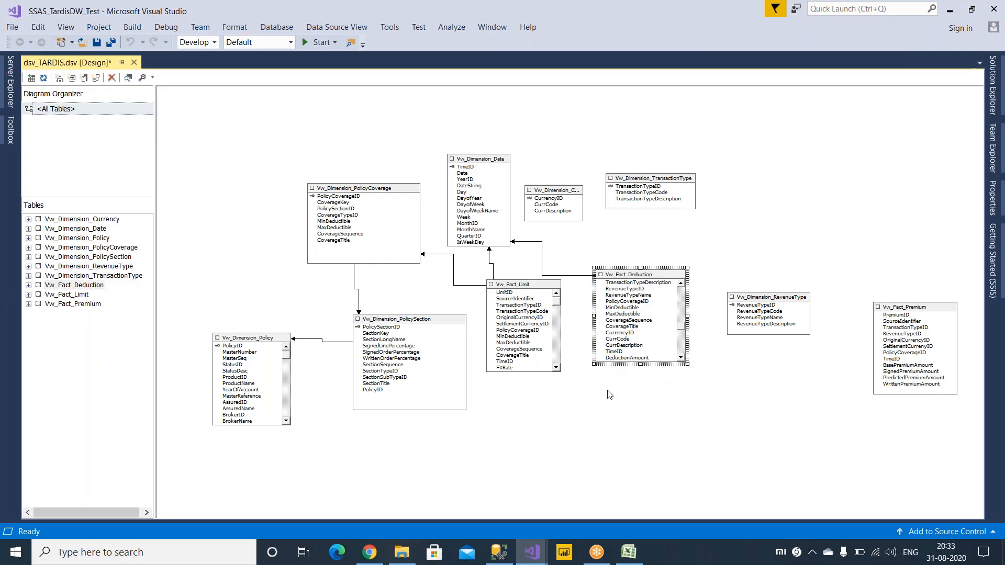
Step: Move Vw_Fact_Limit lower and create a relationship from PolicyCoverageID in Vw_Fact_Deduction to PolicyCoverageID in Vw_Dimension_PolicyCoverage
{"action": "left_click_drag", "start_coordinate": [530, 287], "coordinate": [531, 320]}
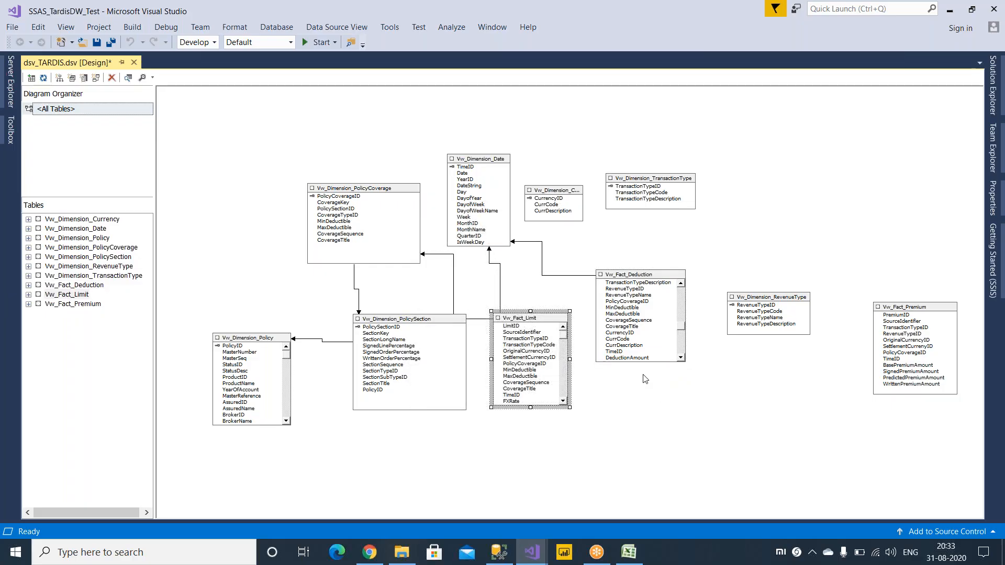
{"action": "left_click", "coordinate": [633, 307]}
{"action": "left_click", "coordinate": [633, 303]}
{"action": "left_click_drag", "start_coordinate": [642, 304], "coordinate": [351, 199]}
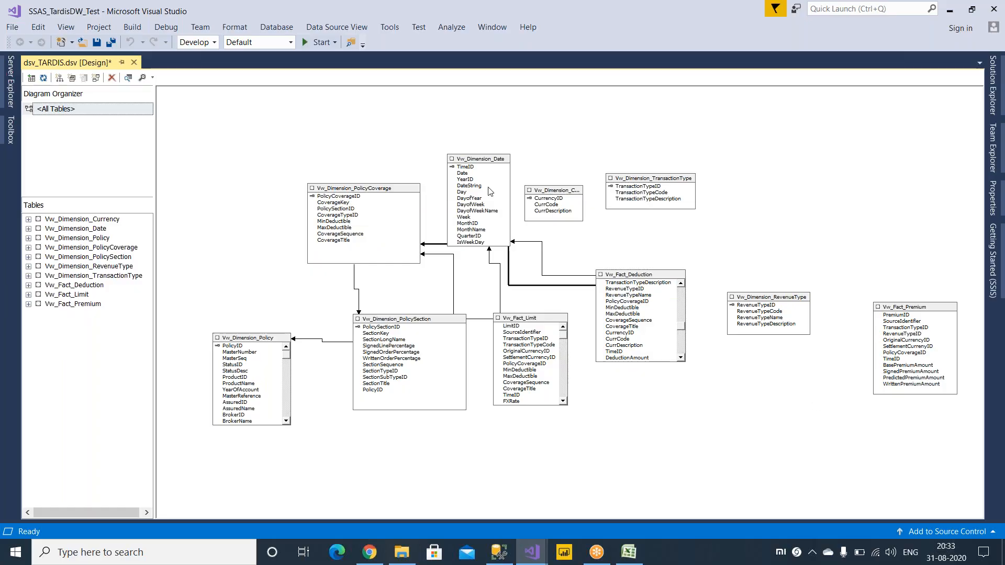
Step: Spread out the diagram by moving the Date, Currency and TransactionType dimension views higher and Vw_Dimension_PolicySection lower
{"action": "left_click_drag", "start_coordinate": [476, 158], "coordinate": [476, 136]}
{"action": "left_click_drag", "start_coordinate": [565, 192], "coordinate": [576, 164]}
{"action": "left_click_drag", "start_coordinate": [674, 182], "coordinate": [731, 166]}
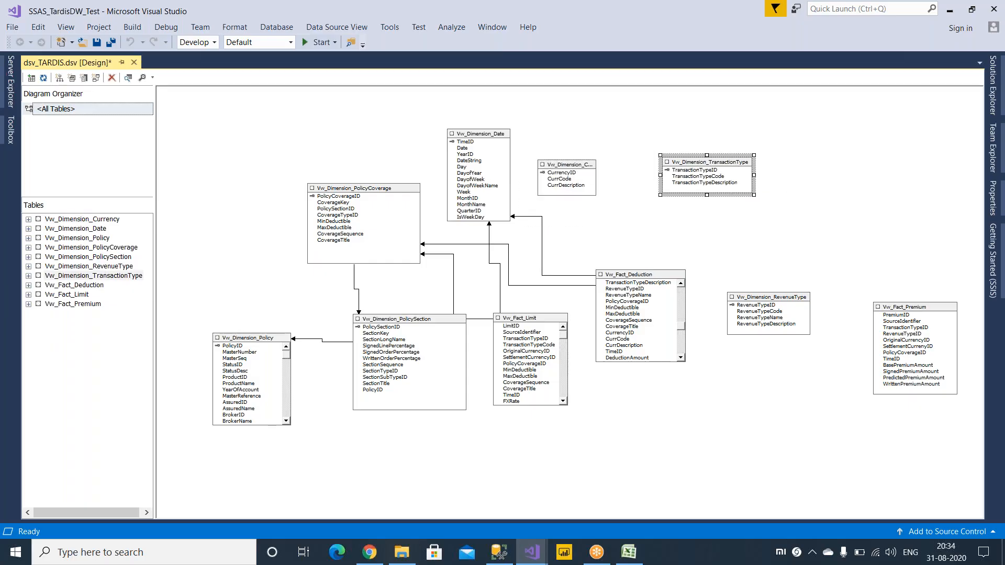
{"action": "left_click_drag", "start_coordinate": [414, 328], "coordinate": [404, 349]}
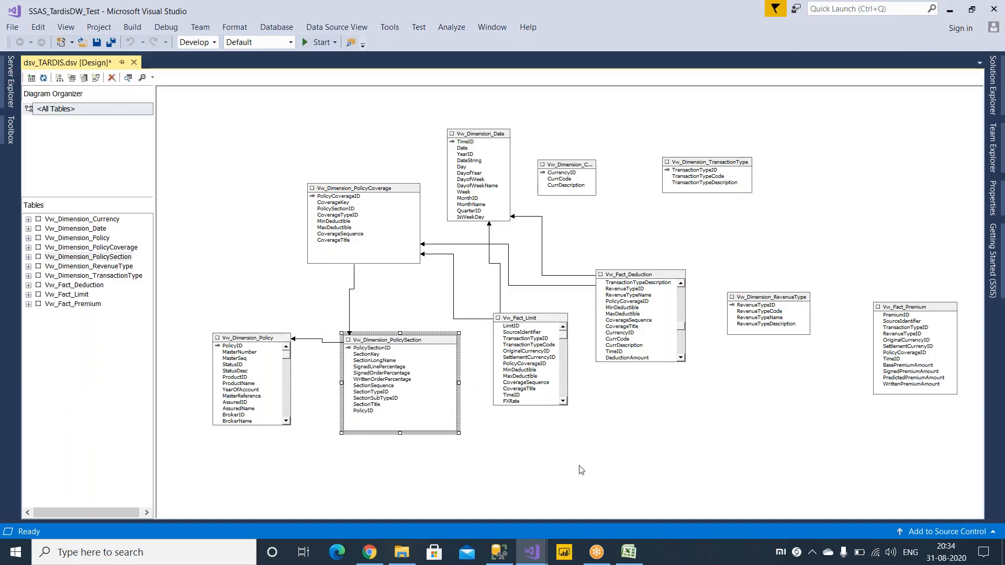
{"action": "left_click", "coordinate": [716, 450]}
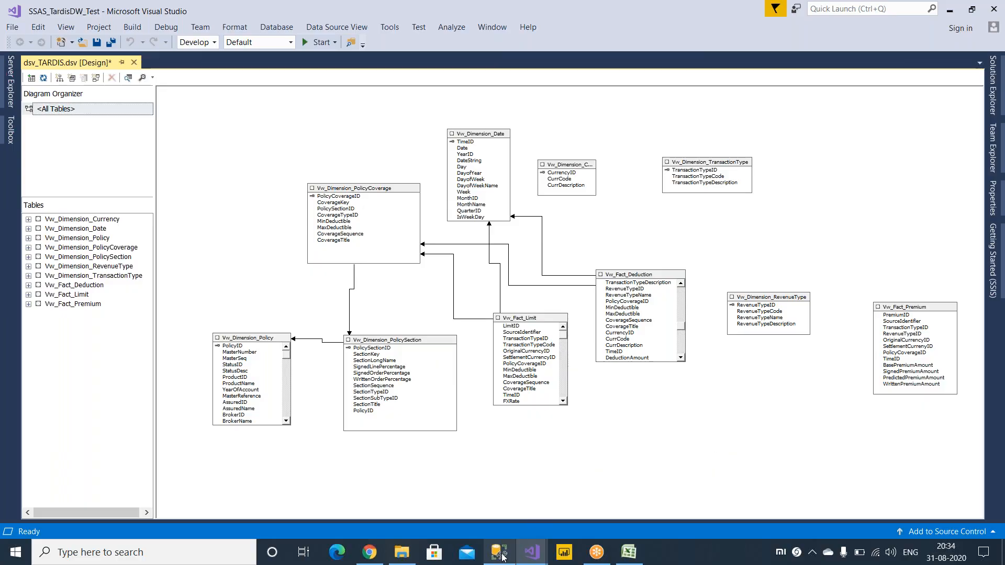
{"action": "mouse_move", "coordinate": [502, 556]}
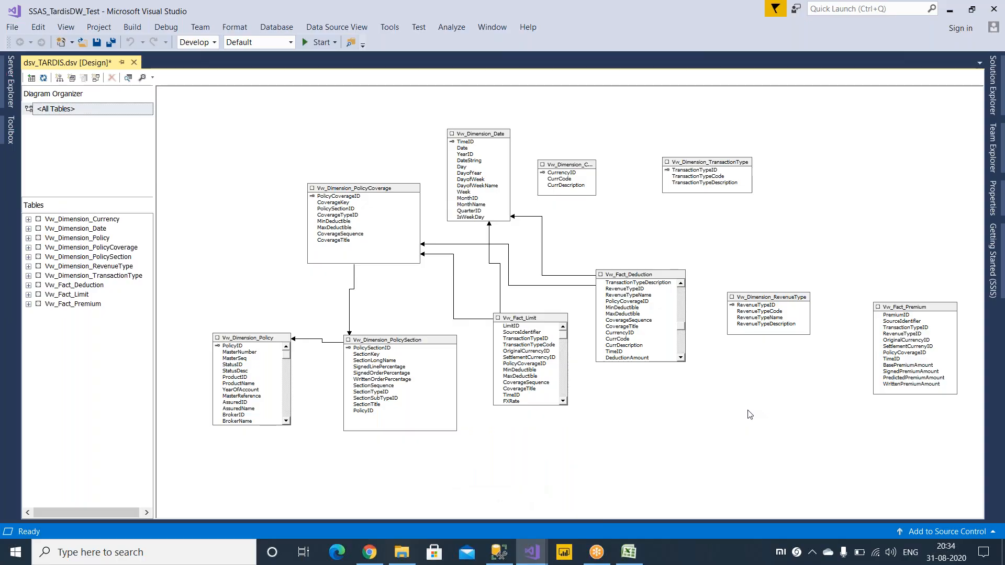
Step: Stack Vw_Dimension_PolicyCoverage, Vw_Dimension_PolicySection and Vw_Dimension_Policy in one column on the diagram's left side, in that order
{"action": "left_click_drag", "start_coordinate": [361, 192], "coordinate": [283, 140]}
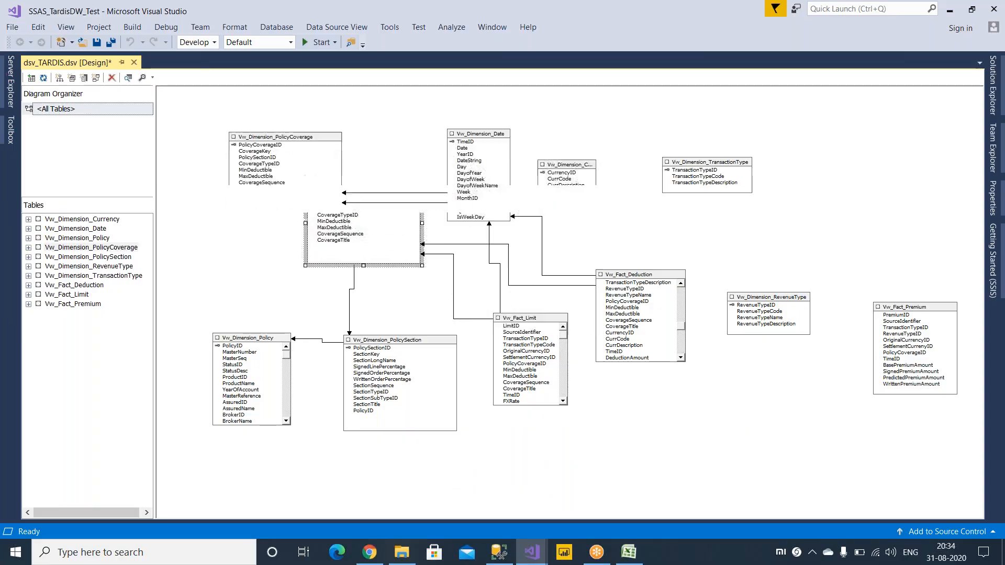
{"action": "left_click", "coordinate": [392, 339]}
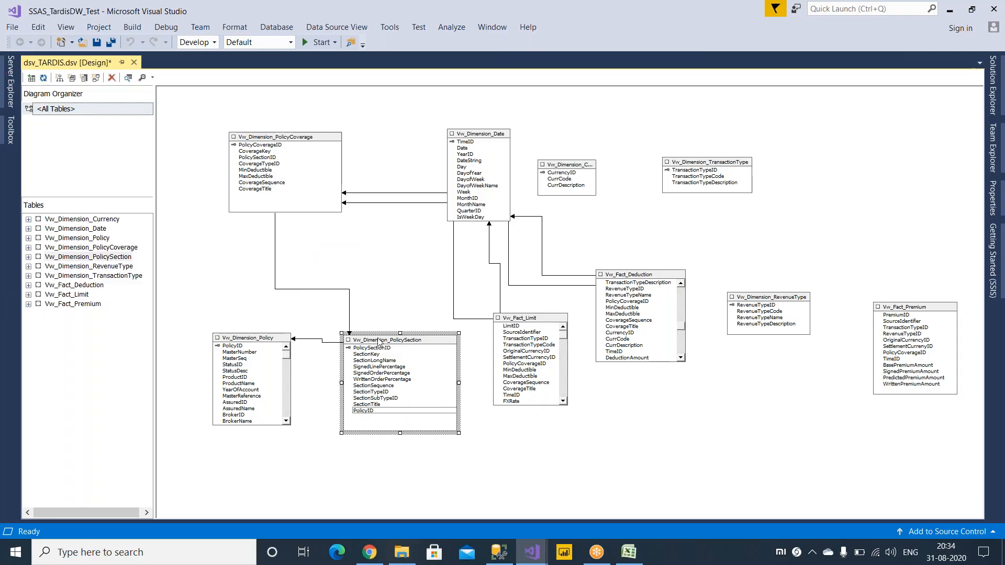
{"action": "left_click_drag", "start_coordinate": [381, 340], "coordinate": [309, 252]}
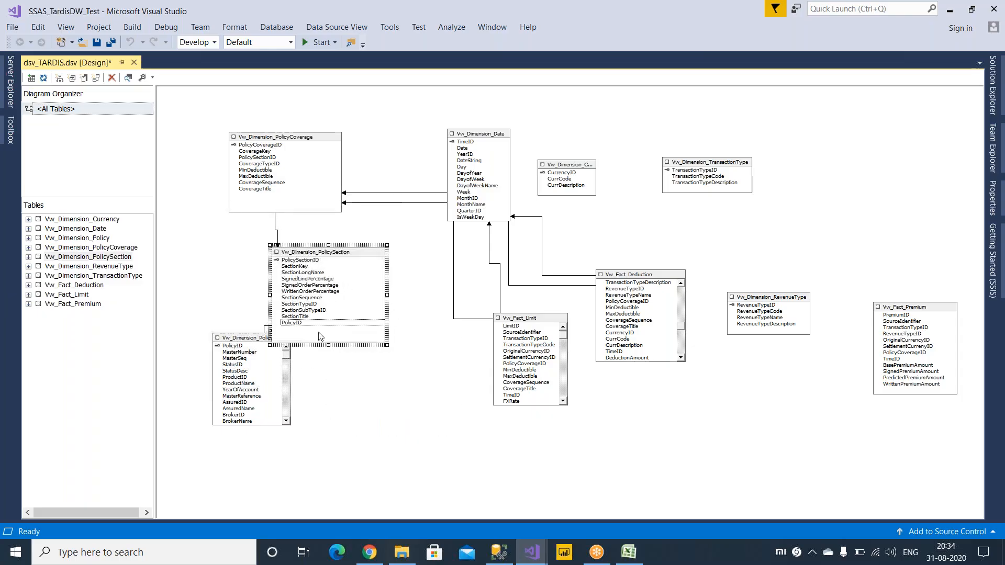
{"action": "left_click_drag", "start_coordinate": [228, 338], "coordinate": [291, 424]}
{"action": "left_click_drag", "start_coordinate": [326, 252], "coordinate": [297, 275]}
{"action": "left_click_drag", "start_coordinate": [327, 425], "coordinate": [292, 423]}
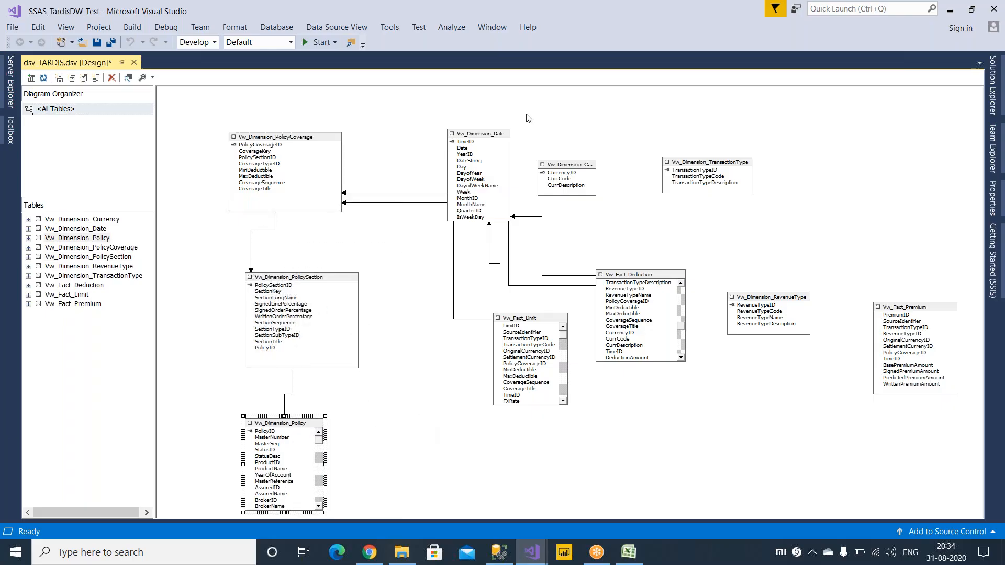
Step: Place Vw_Fact_Limit below Vw_Dimension_Date with Vw_Fact_Deduction beneath it, and shift Vw_Dimension_Date slightly toward the policy column
{"action": "left_click", "coordinate": [523, 319]}
{"action": "left_click_drag", "start_coordinate": [514, 321], "coordinate": [472, 269]}
{"action": "left_click_drag", "start_coordinate": [647, 278], "coordinate": [523, 395]}
{"action": "left_click_drag", "start_coordinate": [488, 401], "coordinate": [485, 407]}
{"action": "left_click_drag", "start_coordinate": [482, 267], "coordinate": [513, 272]}
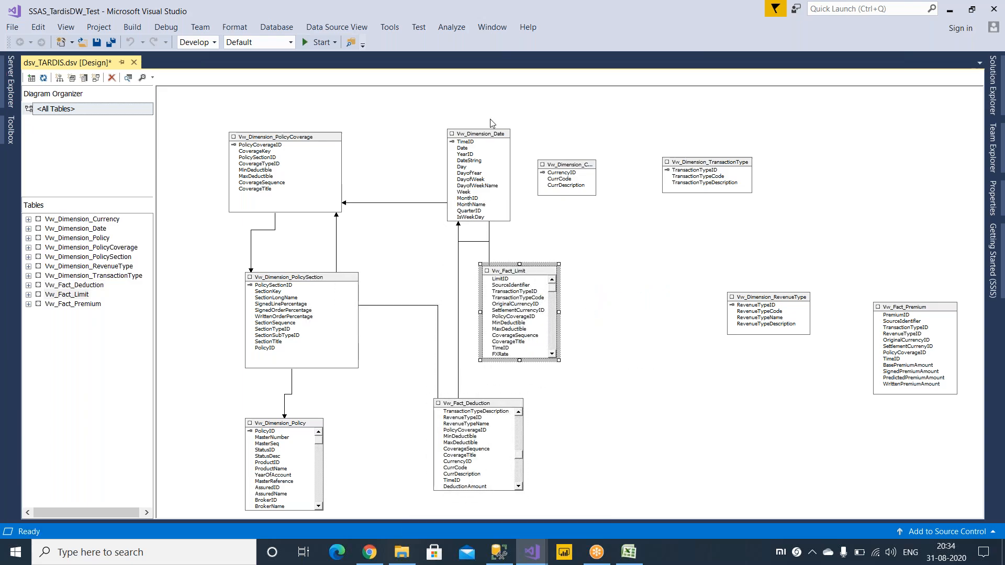
{"action": "left_click_drag", "start_coordinate": [486, 134], "coordinate": [467, 134]}
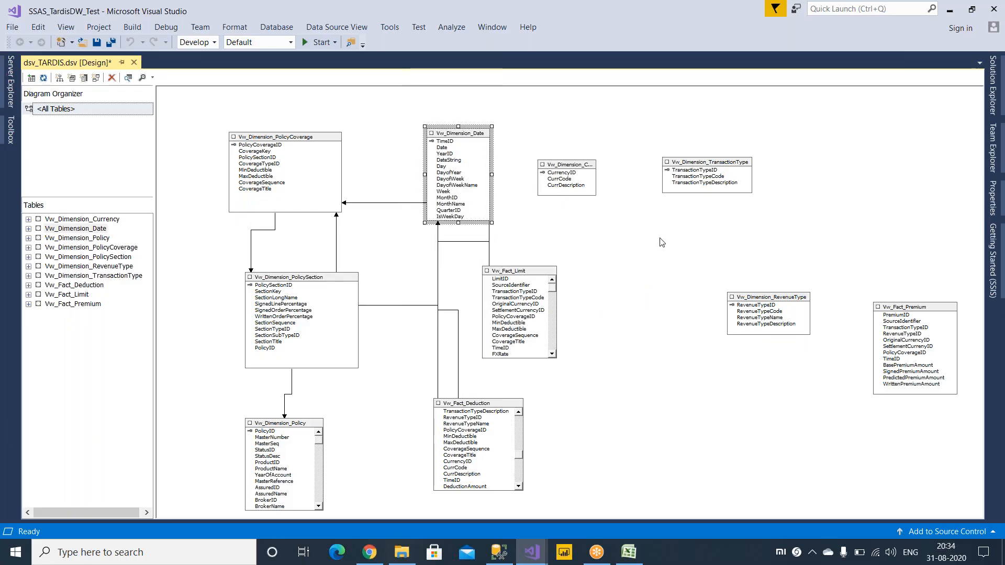
Step: Place Vw_Dimension_RevenueType beside Vw_Fact_Limit with Vw_Dimension_TransactionType below it, and put Vw_Fact_Premium beneath Vw_Fact_Deduction
{"action": "left_click", "coordinate": [776, 297]}
{"action": "left_click_drag", "start_coordinate": [664, 278], "coordinate": [663, 274]}
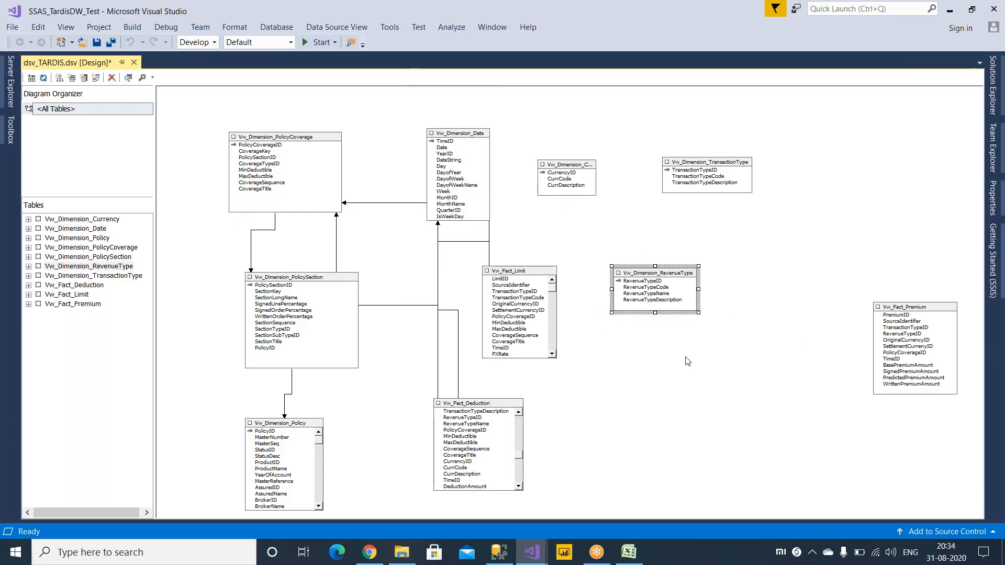
{"action": "scroll", "coordinate": [696, 359], "scroll_direction": "down", "scroll_amount": 3}
{"action": "left_click_drag", "start_coordinate": [491, 353], "coordinate": [491, 339]}
{"action": "left_click", "coordinate": [900, 314]}
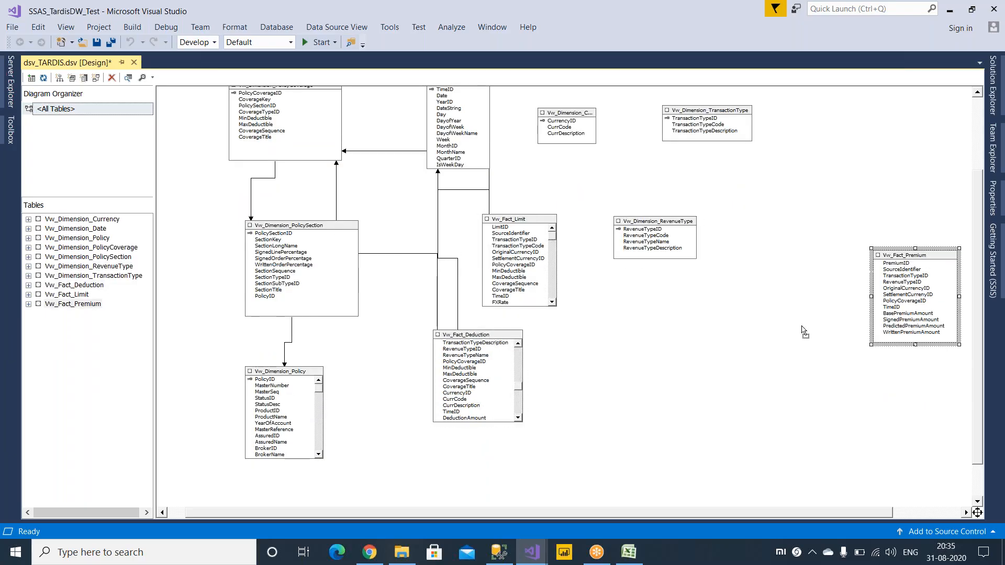
{"action": "left_click_drag", "start_coordinate": [500, 453], "coordinate": [492, 449]}
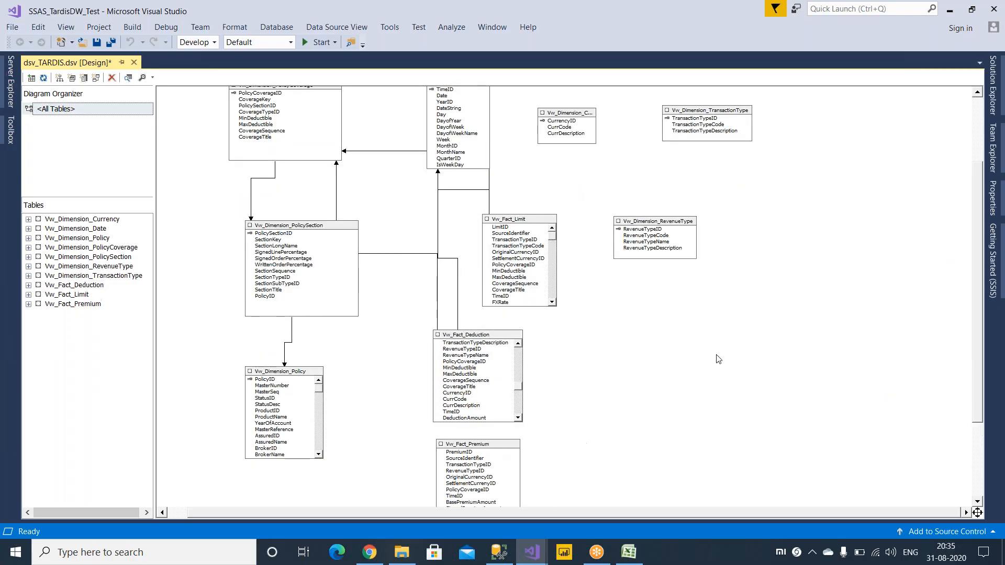
{"action": "left_click_drag", "start_coordinate": [712, 113], "coordinate": [634, 349]}
{"action": "scroll", "coordinate": [799, 290], "scroll_direction": "up", "scroll_amount": 1}
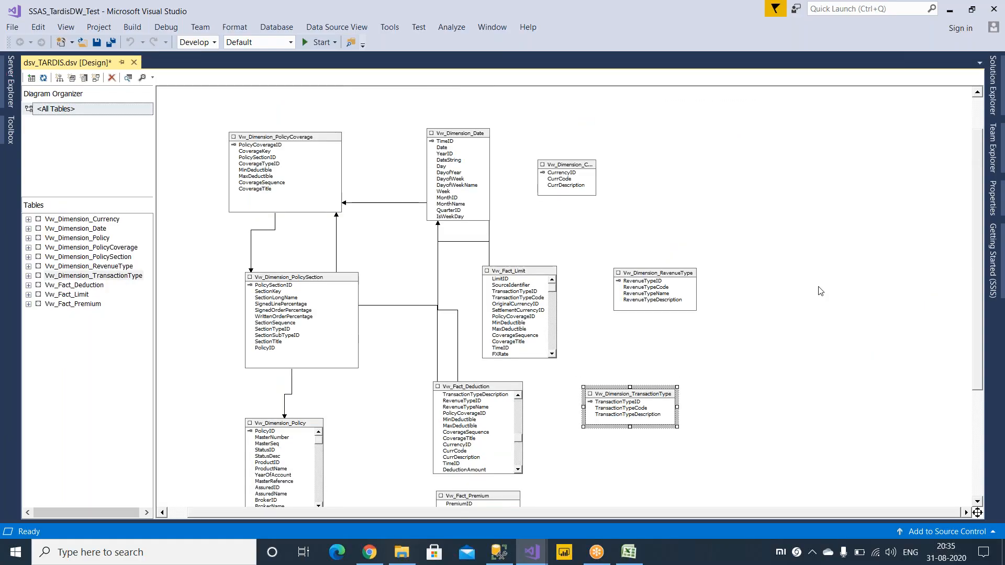
Step: Nudge Vw_Fact_Limit upward and reroute its relationship line to Vw_Dimension_PolicyCoverage so it runs below Vw_Dimension_Date
{"action": "left_click_drag", "start_coordinate": [530, 276], "coordinate": [534, 267]}
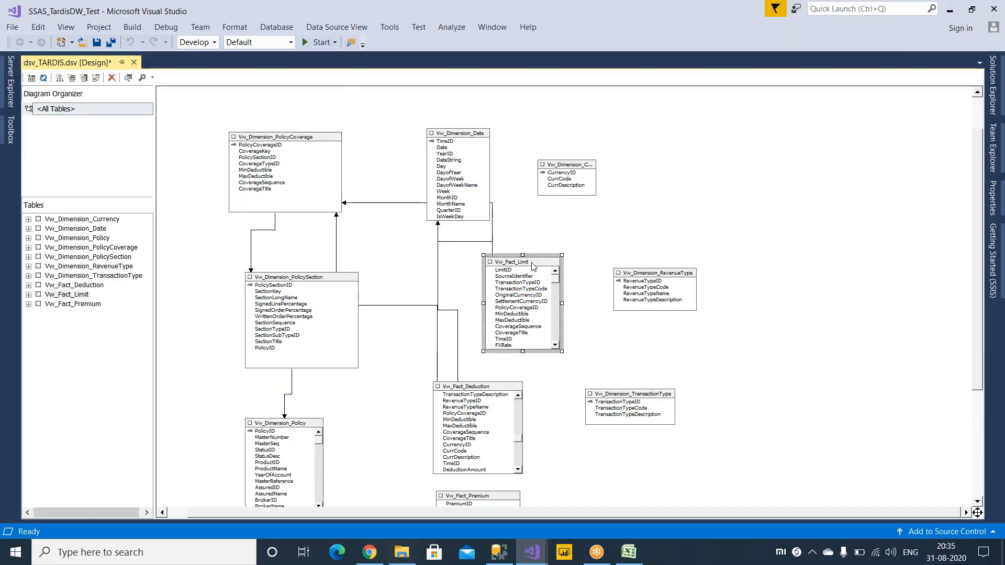
{"action": "left_click", "coordinate": [398, 203]}
{"action": "left_click_drag", "start_coordinate": [389, 227], "coordinate": [391, 228]}
{"action": "left_click", "coordinate": [652, 233]}
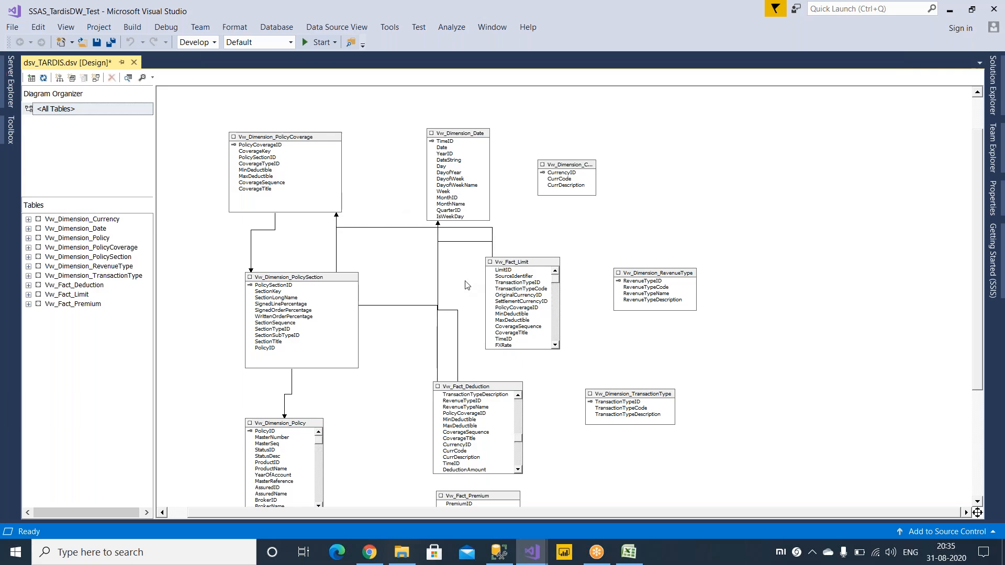
Step: Separate the overlapping lines by shifting the Vw_Fact_Deduction to Vw_Dimension_Date line and the Vw_Fact_Limit to Vw_Dimension_PolicyCoverage line sideways
{"action": "left_click", "coordinate": [468, 242]}
{"action": "left_click", "coordinate": [437, 270]}
{"action": "left_click_drag", "start_coordinate": [450, 271], "coordinate": [450, 271]}
{"action": "left_click", "coordinate": [731, 342]}
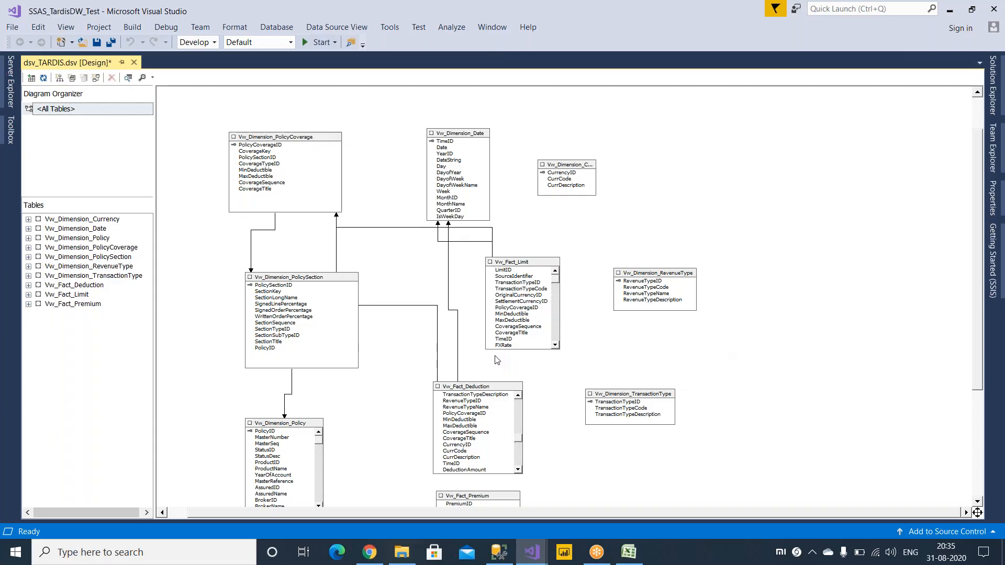
{"action": "left_click", "coordinate": [491, 233]}
{"action": "left_click_drag", "start_coordinate": [505, 236], "coordinate": [503, 237]}
{"action": "left_click", "coordinate": [653, 236]}
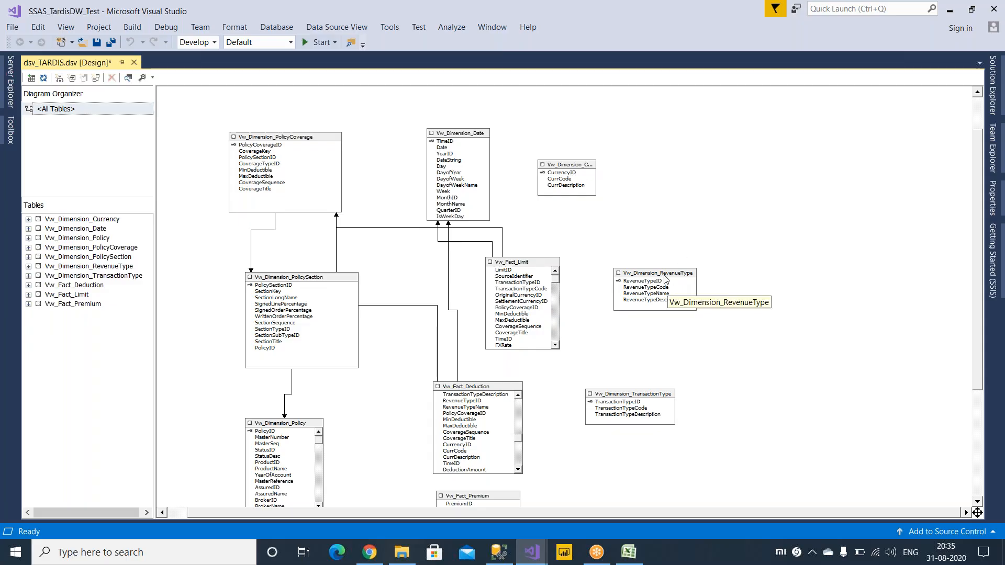
Step: Arrange the Currency, RevenueType and TransactionType dimension views in a column to the right of the fact views
{"action": "left_click_drag", "start_coordinate": [640, 396], "coordinate": [628, 425]}
{"action": "left_click_drag", "start_coordinate": [660, 273], "coordinate": [643, 323]}
{"action": "left_click_drag", "start_coordinate": [568, 170], "coordinate": [629, 252]}
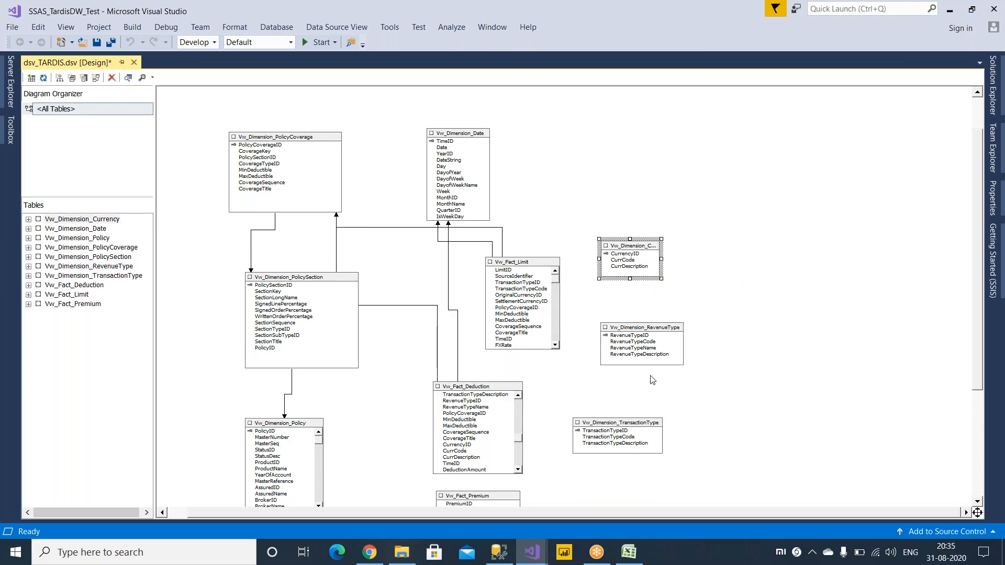
{"action": "left_click_drag", "start_coordinate": [641, 330], "coordinate": [633, 356]}
Step: Move Vw_Dimension_Date above the right-hand dimensions and stack Vw_Fact_Limit, Vw_Fact_Deduction and Vw_Fact_Premium in a central column
{"action": "left_click_drag", "start_coordinate": [467, 137], "coordinate": [597, 139]}
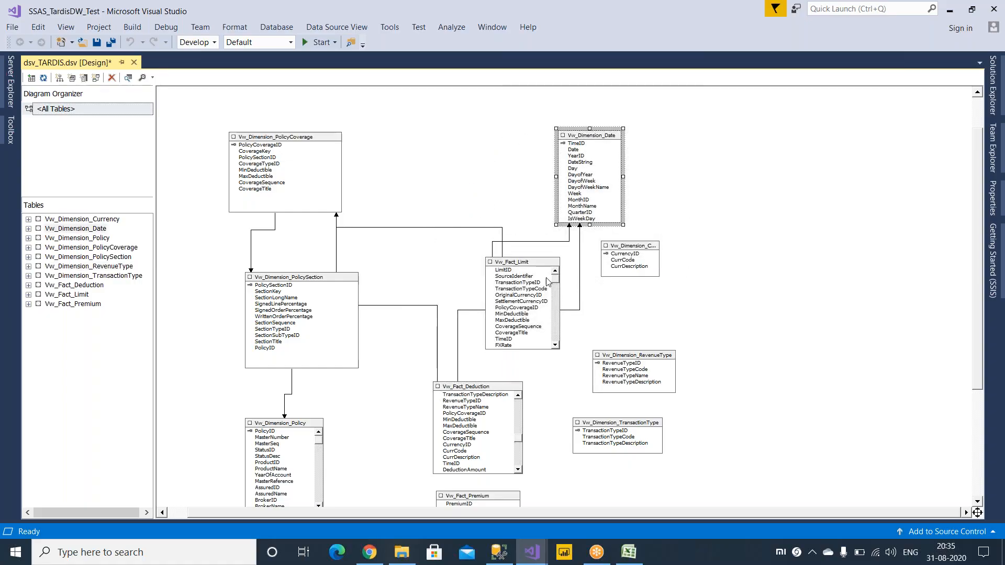
{"action": "left_click_drag", "start_coordinate": [530, 265], "coordinate": [480, 168]}
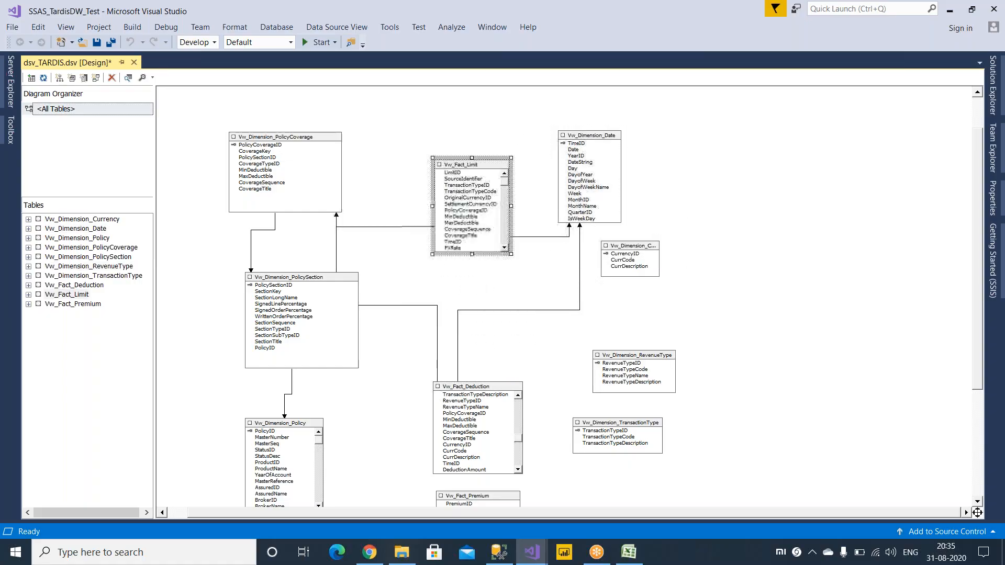
{"action": "left_click_drag", "start_coordinate": [482, 398], "coordinate": [486, 307]}
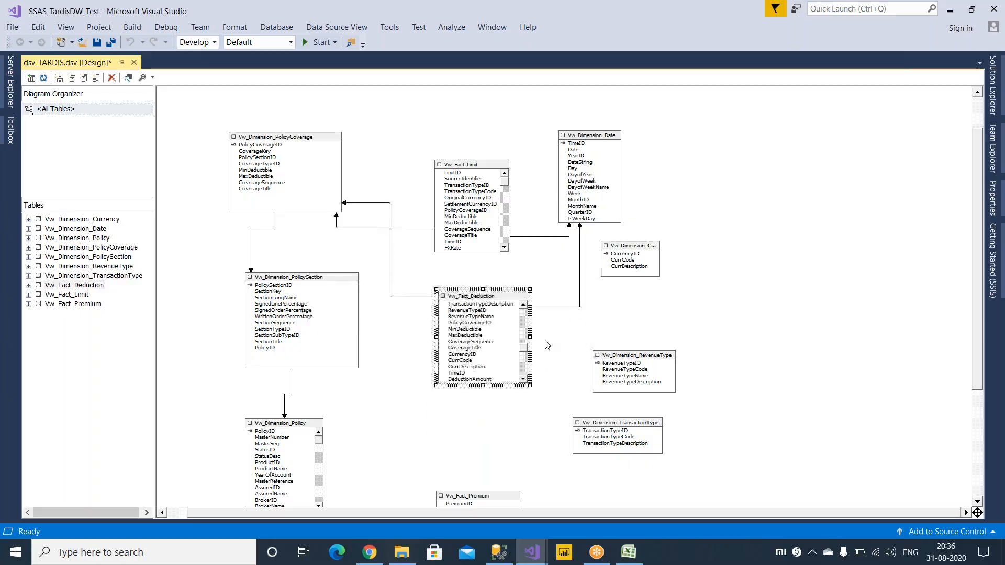
{"action": "scroll", "coordinate": [542, 398], "scroll_direction": "down", "scroll_amount": 3}
{"action": "left_click_drag", "start_coordinate": [482, 446], "coordinate": [486, 375]}
{"action": "scroll", "coordinate": [787, 314], "scroll_direction": "up", "scroll_amount": 3}
{"action": "scroll", "coordinate": [790, 314], "scroll_direction": "down", "scroll_amount": 3}
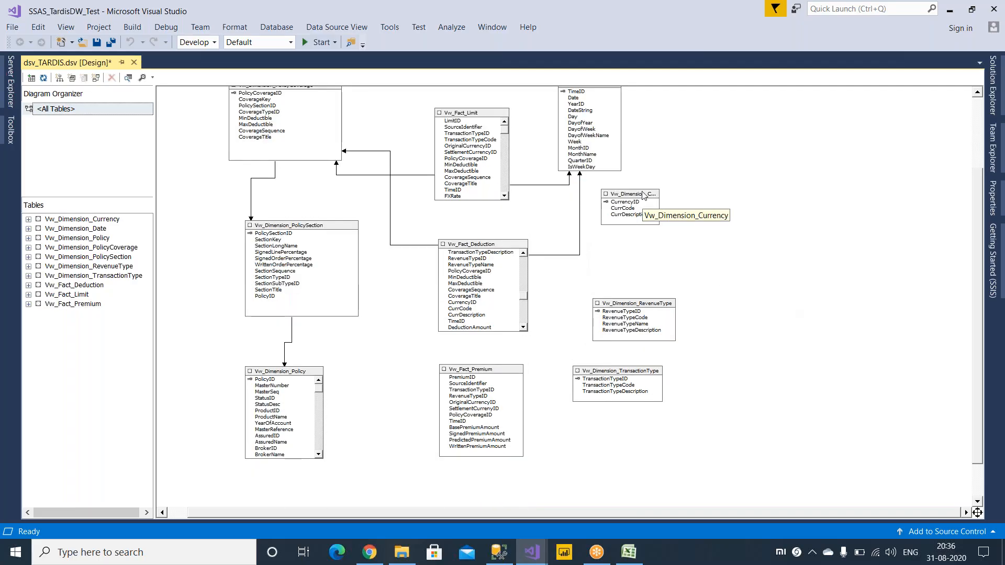
Step: Lower Vw_Dimension_Currency and Vw_Dimension_TransactionType slightly, and move Vw_Dimension_Date farther away from Vw_Fact_Limit
{"action": "left_click_drag", "start_coordinate": [643, 196], "coordinate": [660, 231]}
{"action": "left_click_drag", "start_coordinate": [624, 373], "coordinate": [622, 389]}
{"action": "left_click", "coordinate": [597, 93]}
{"action": "left_click_drag", "start_coordinate": [598, 91], "coordinate": [617, 105]}
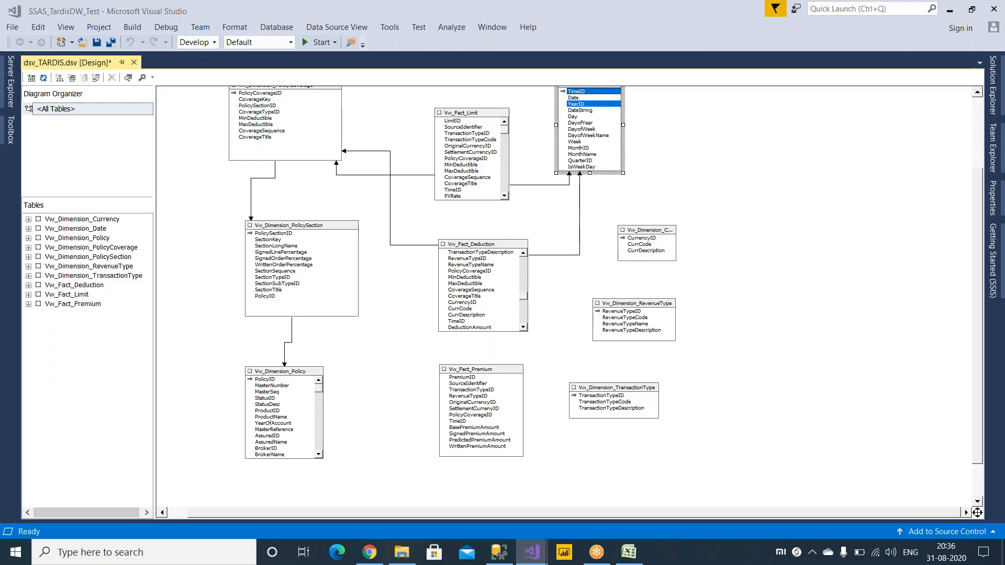
{"action": "left_click", "coordinate": [702, 153]}
{"action": "scroll", "coordinate": [648, 175], "scroll_direction": "up", "scroll_amount": 3}
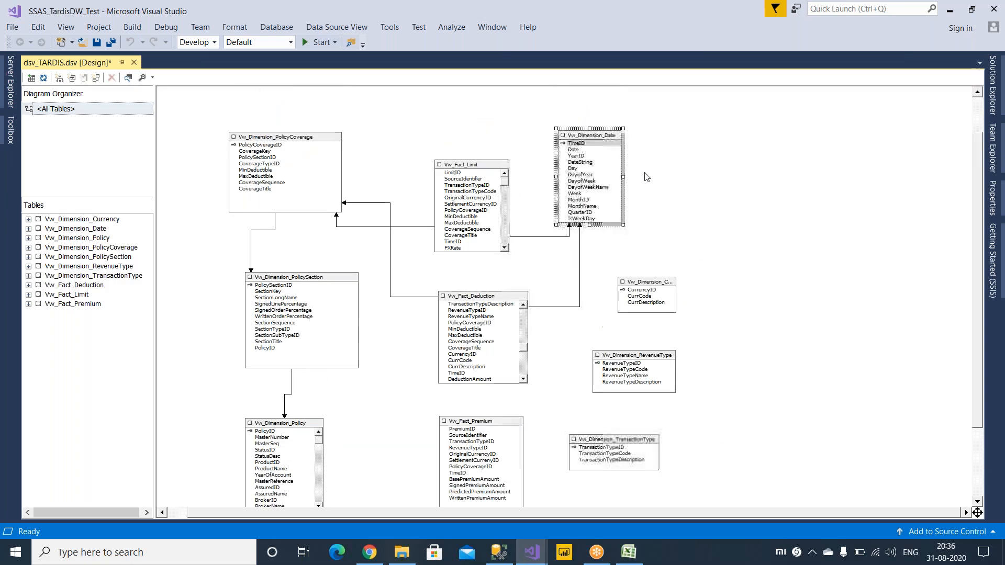
{"action": "left_click", "coordinate": [588, 136]}
{"action": "left_click_drag", "start_coordinate": [586, 138], "coordinate": [622, 161]}
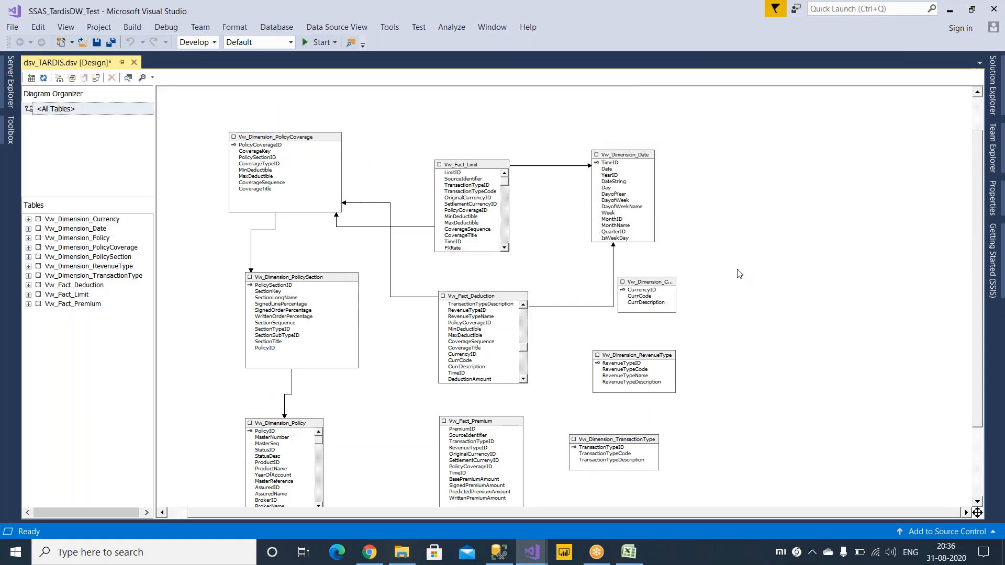
{"action": "scroll", "coordinate": [739, 274], "scroll_direction": "down", "scroll_amount": 3}
{"action": "scroll", "coordinate": [739, 275], "scroll_direction": "up", "scroll_amount": 3}
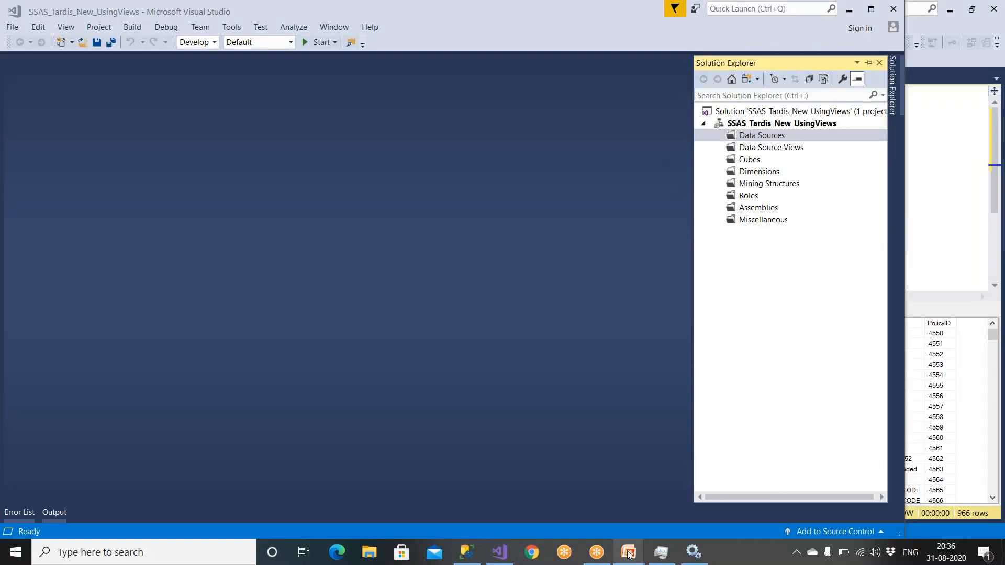
Step: Switch to the PowerPoint slide show with the "Create Cube – Steps" slide
{"action": "mouse_move", "coordinate": [628, 554]}
{"action": "left_click", "coordinate": [676, 500]}
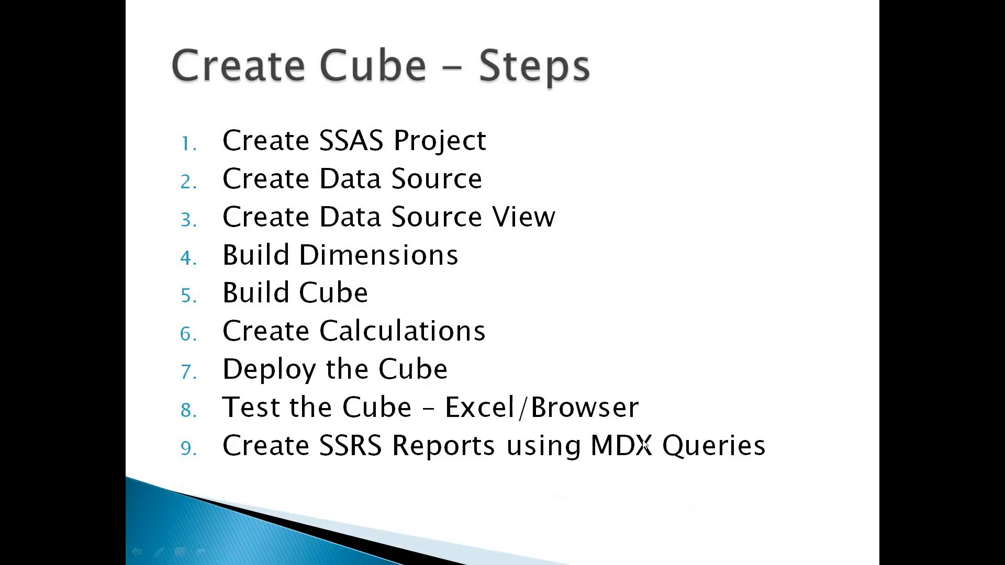